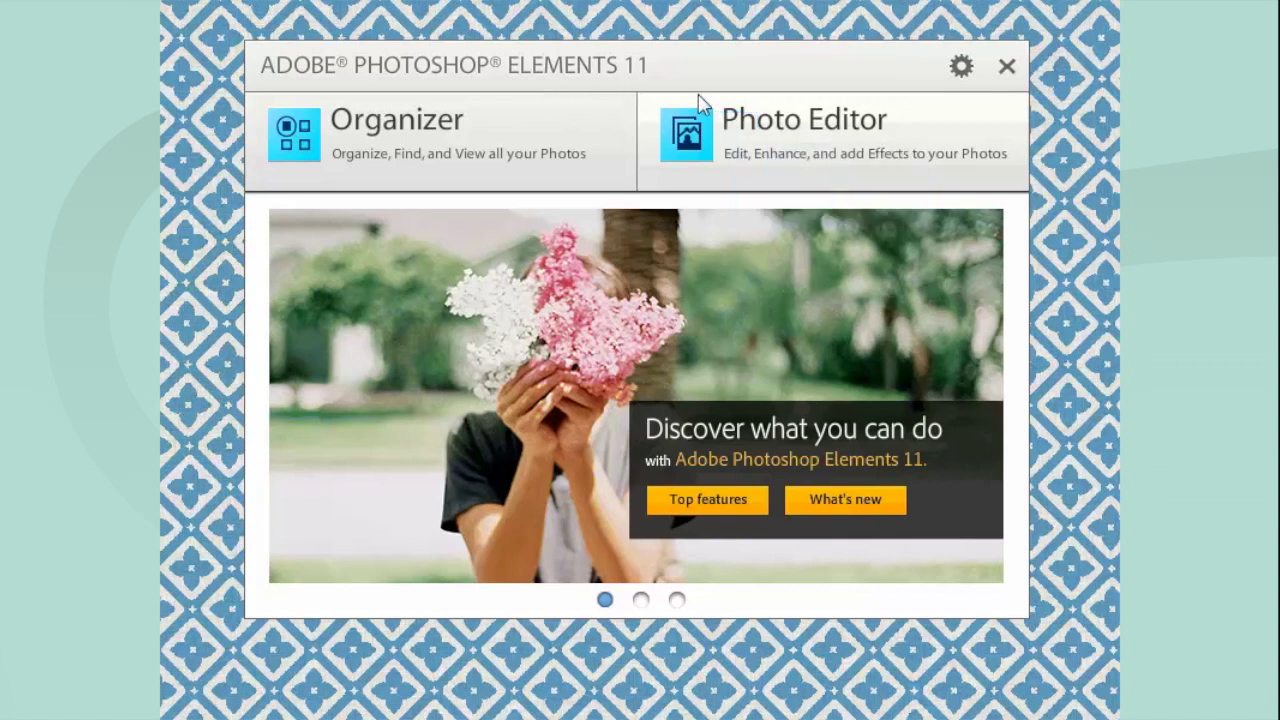
Step: Open the Photo Editor, preview the Guided and Quick modes, and settle in Expert mode
click(738, 130)
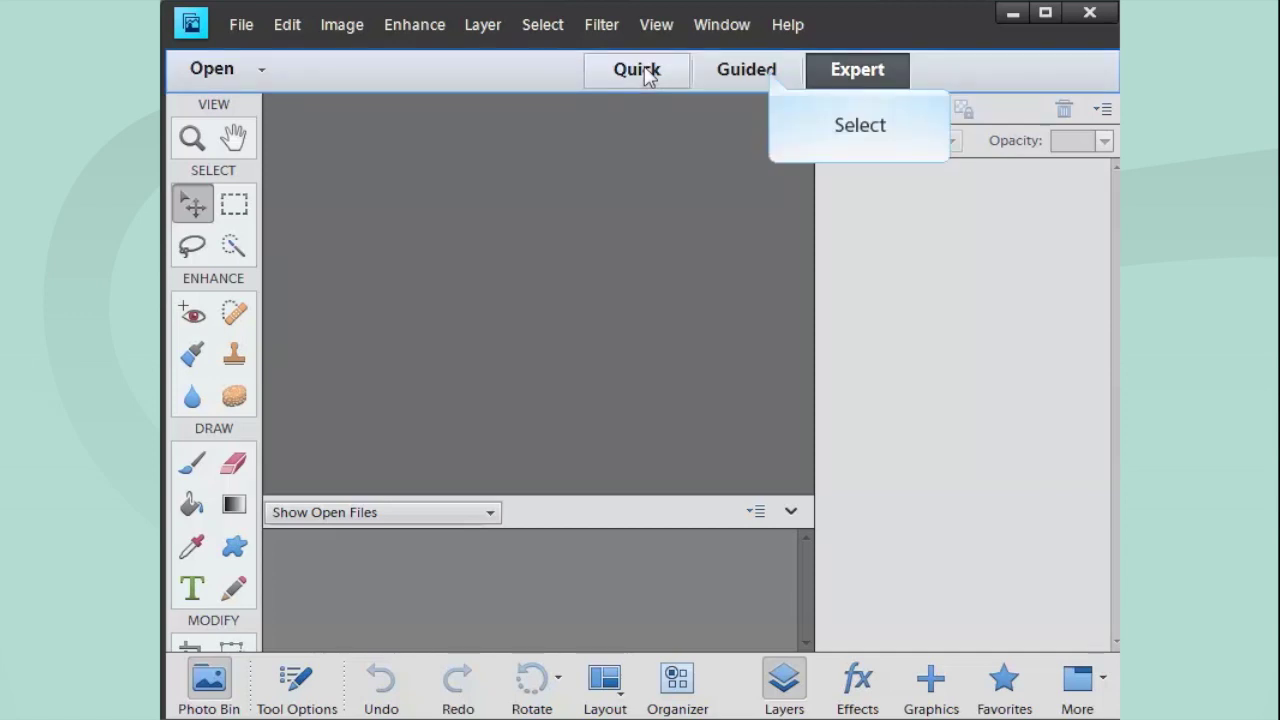
click(770, 76)
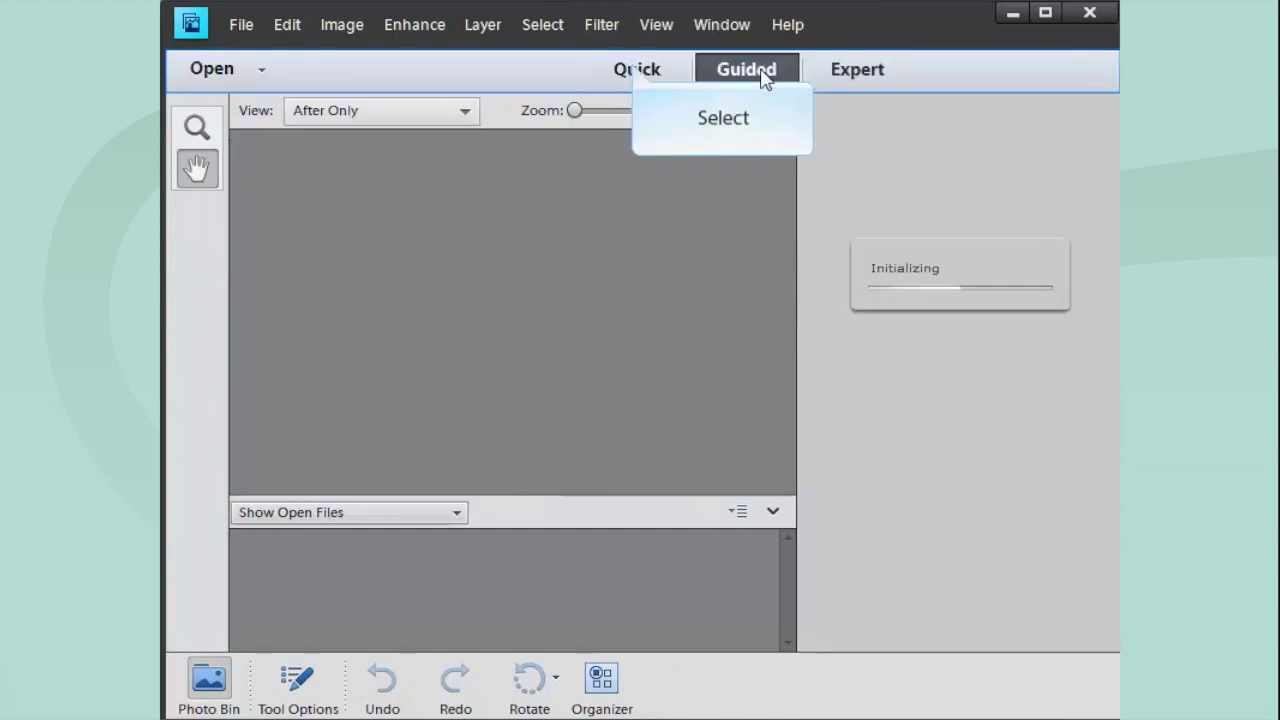
click(635, 70)
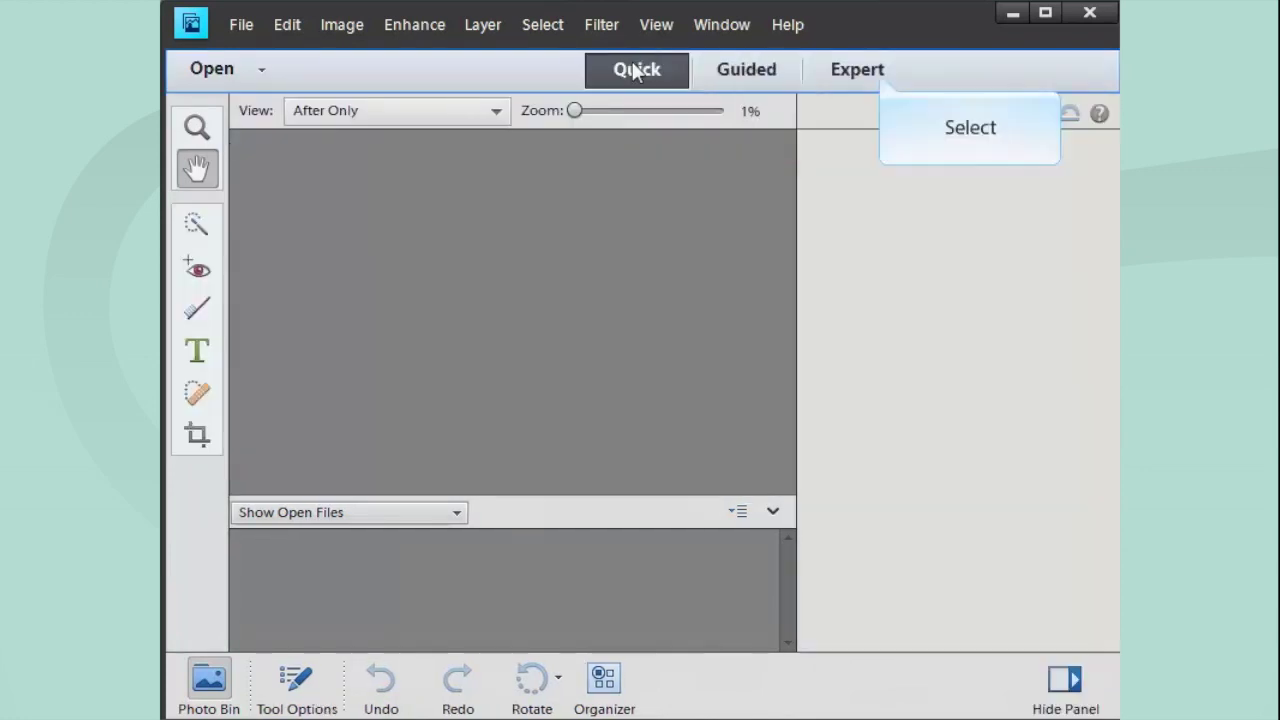
click(883, 82)
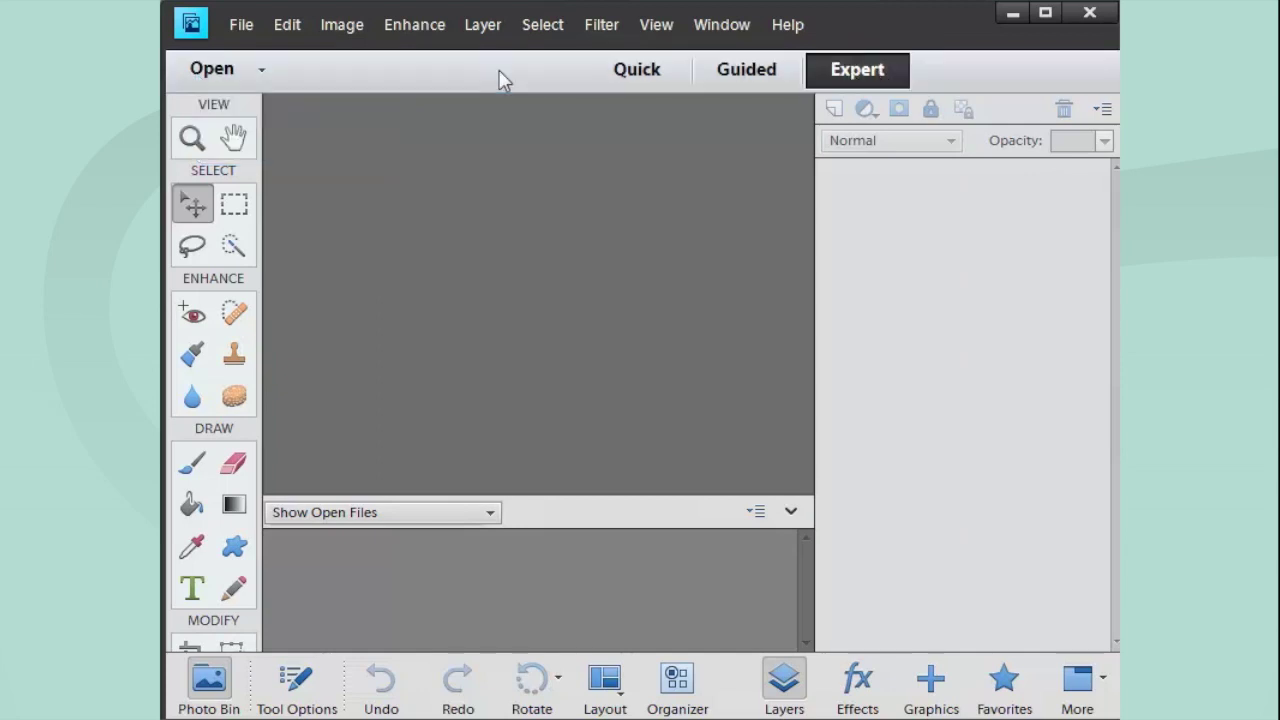
Step: Bring up the Open dialog and browse to the Desktop folder
click(197, 76)
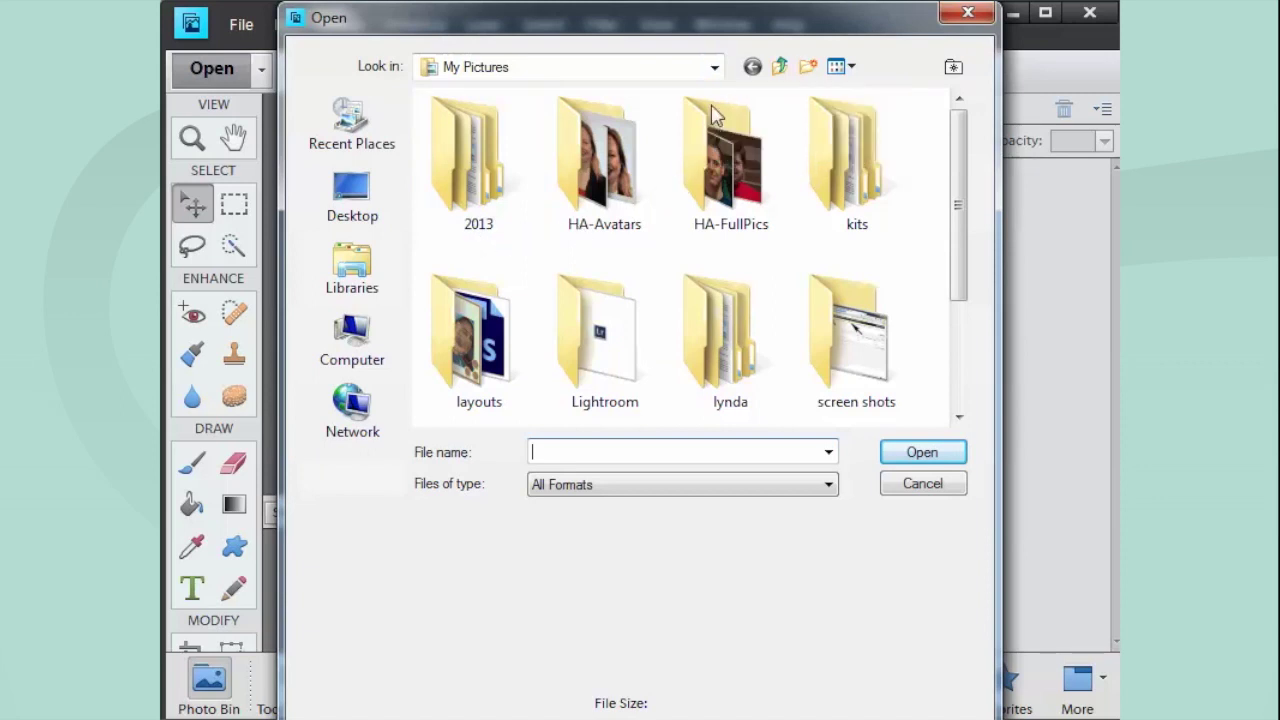
click(714, 68)
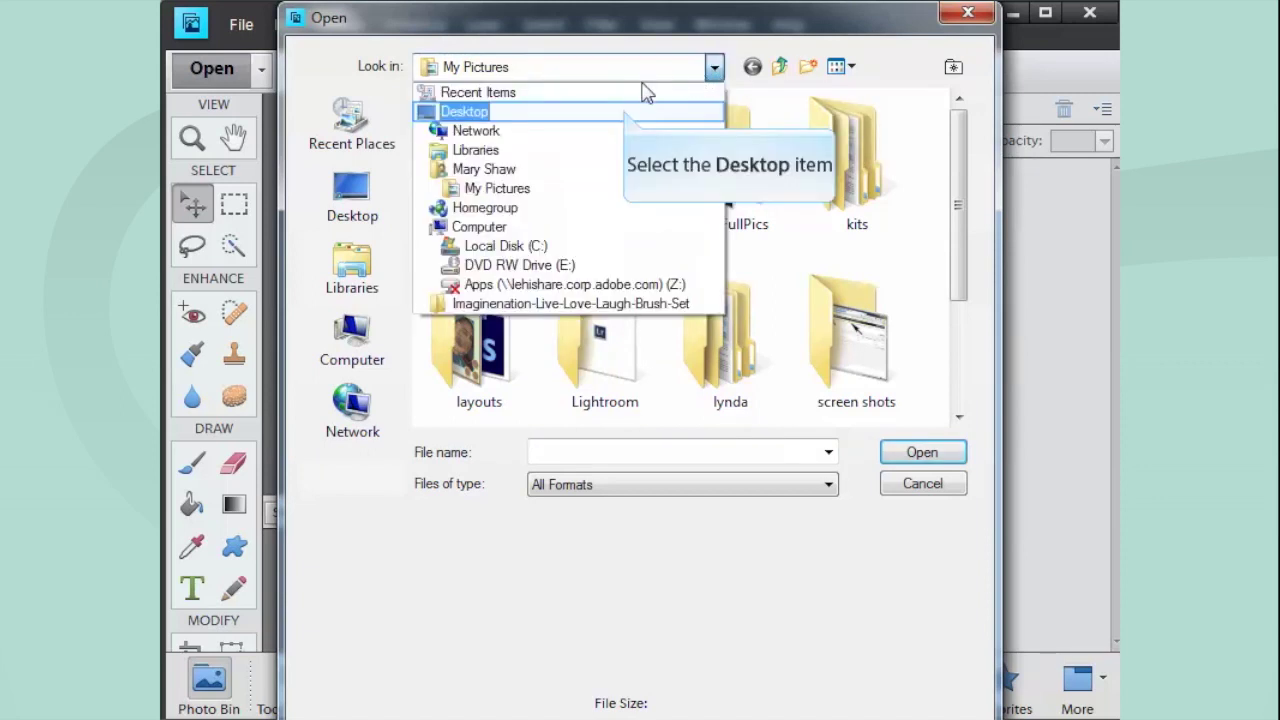
click(630, 112)
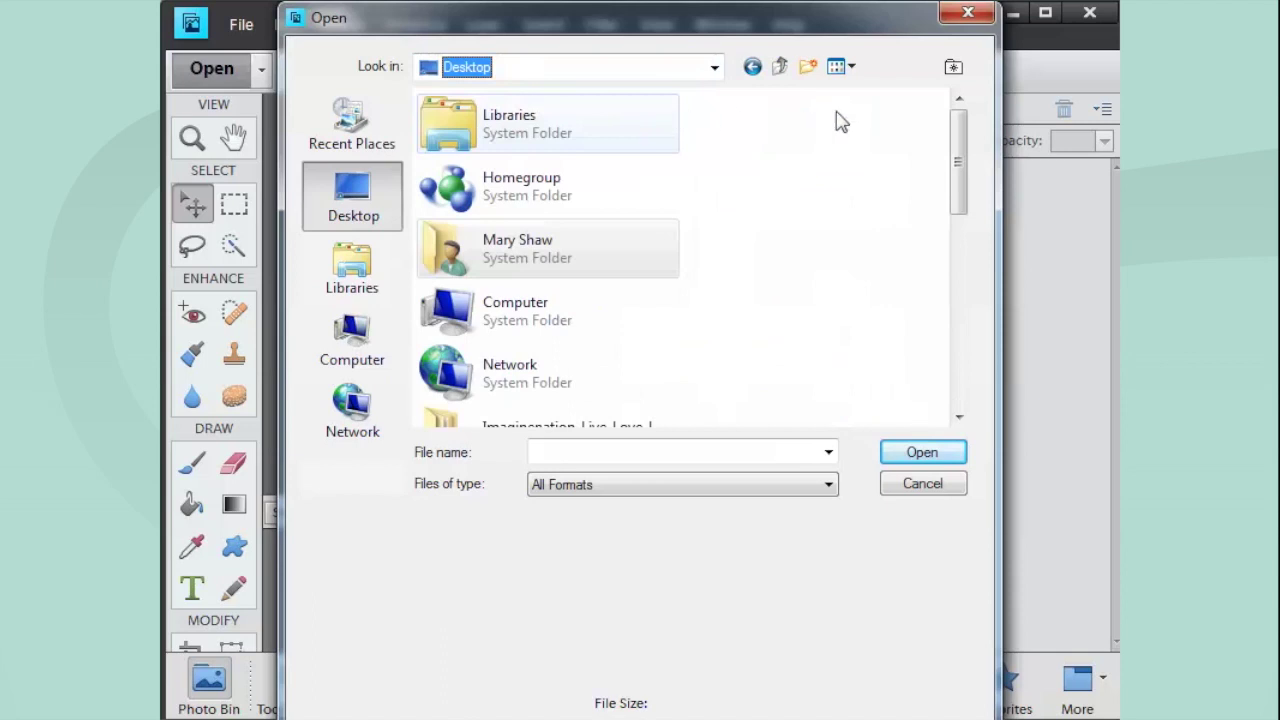
drag(957, 132, 963, 251)
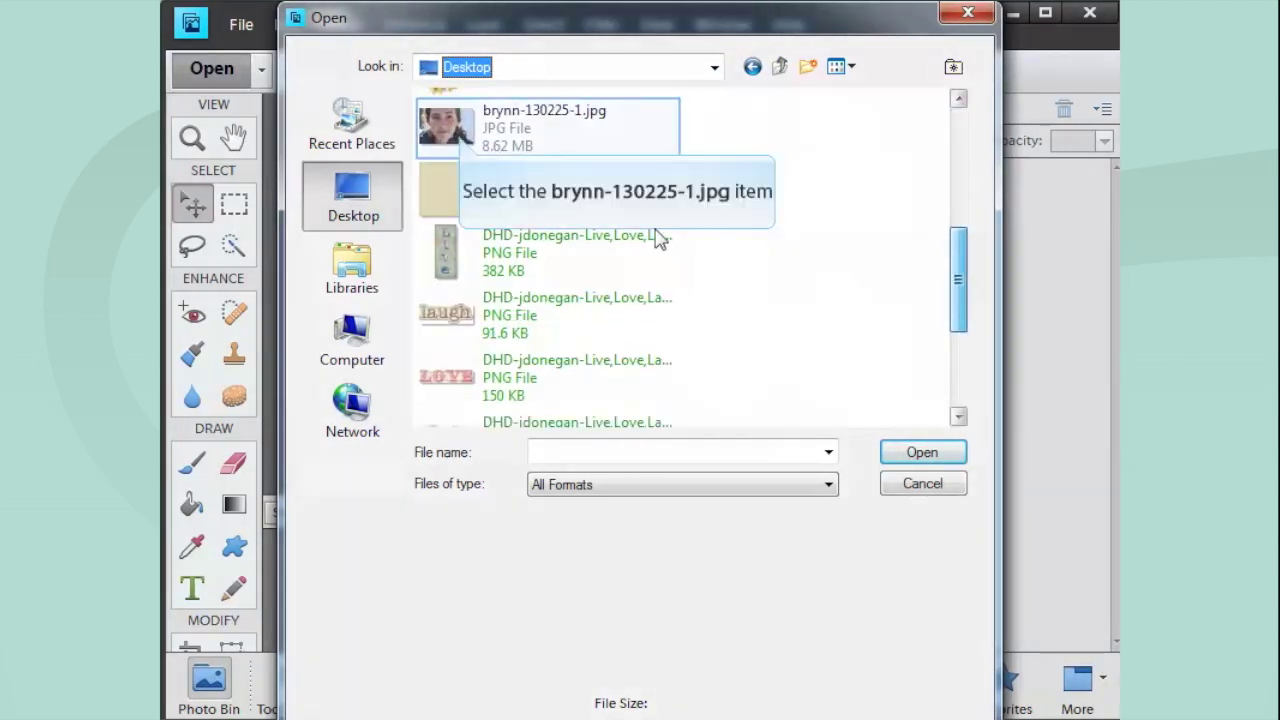
Step: Open both photos, the papers, and the Live, laugh, LOVE and Flowers sticker files
click(463, 145)
shift+click(468, 196)
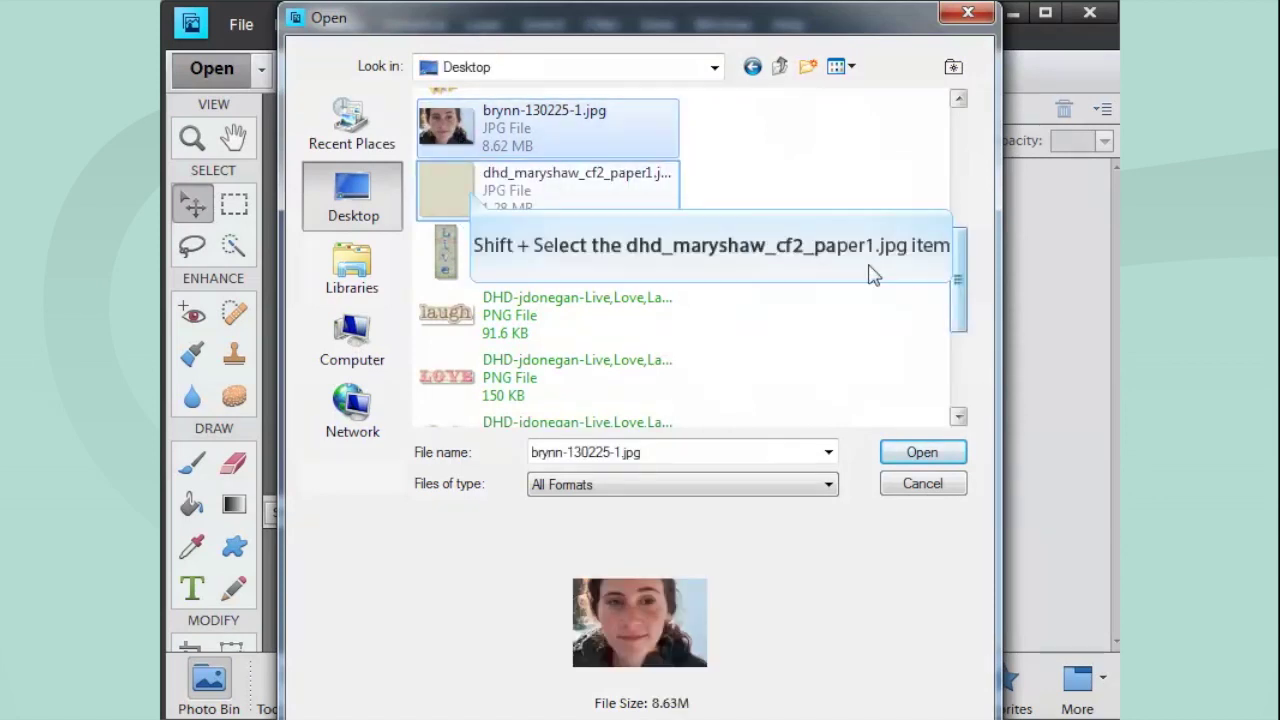
shift+click(470, 198)
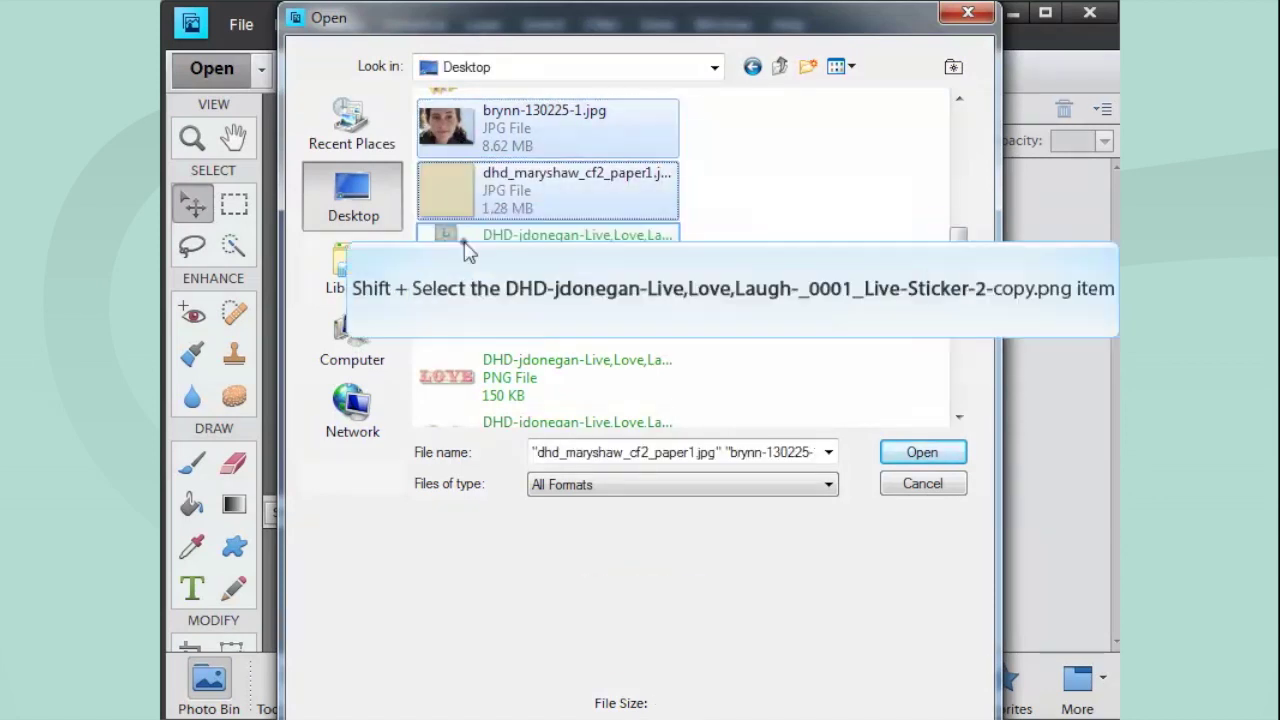
shift+click(465, 250)
shift+click(451, 314)
shift+click(450, 368)
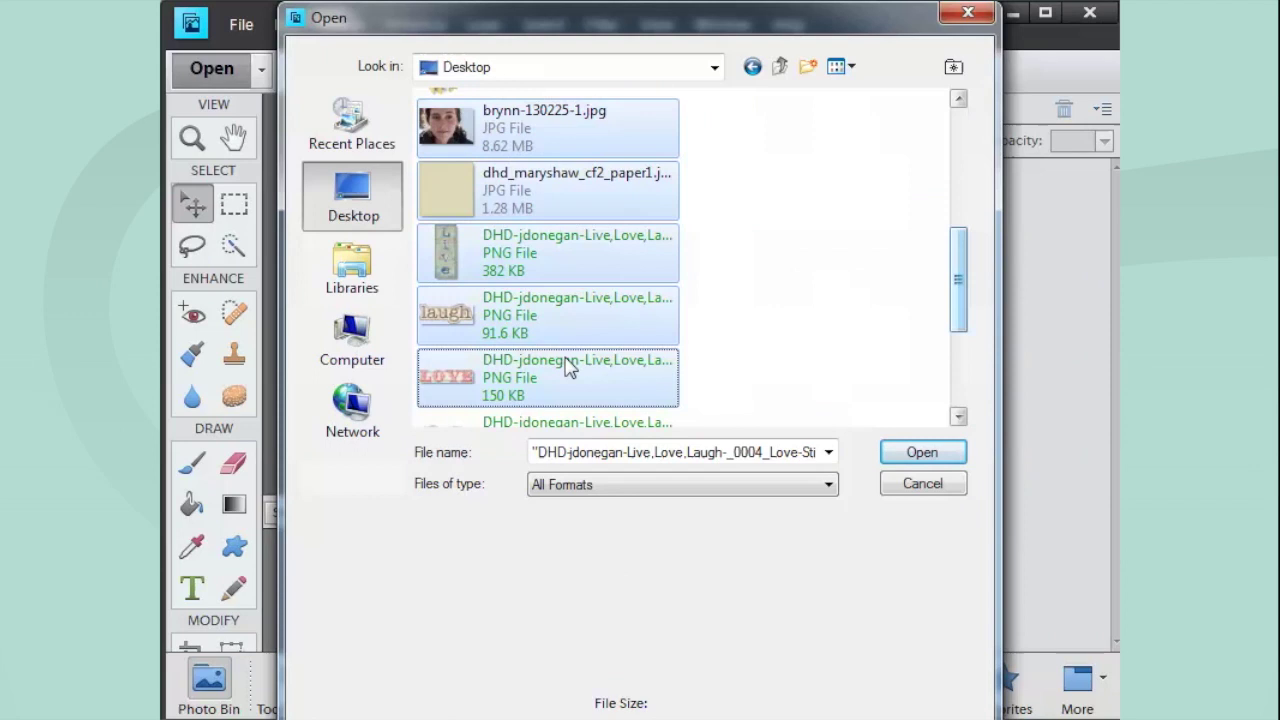
drag(960, 240, 966, 329)
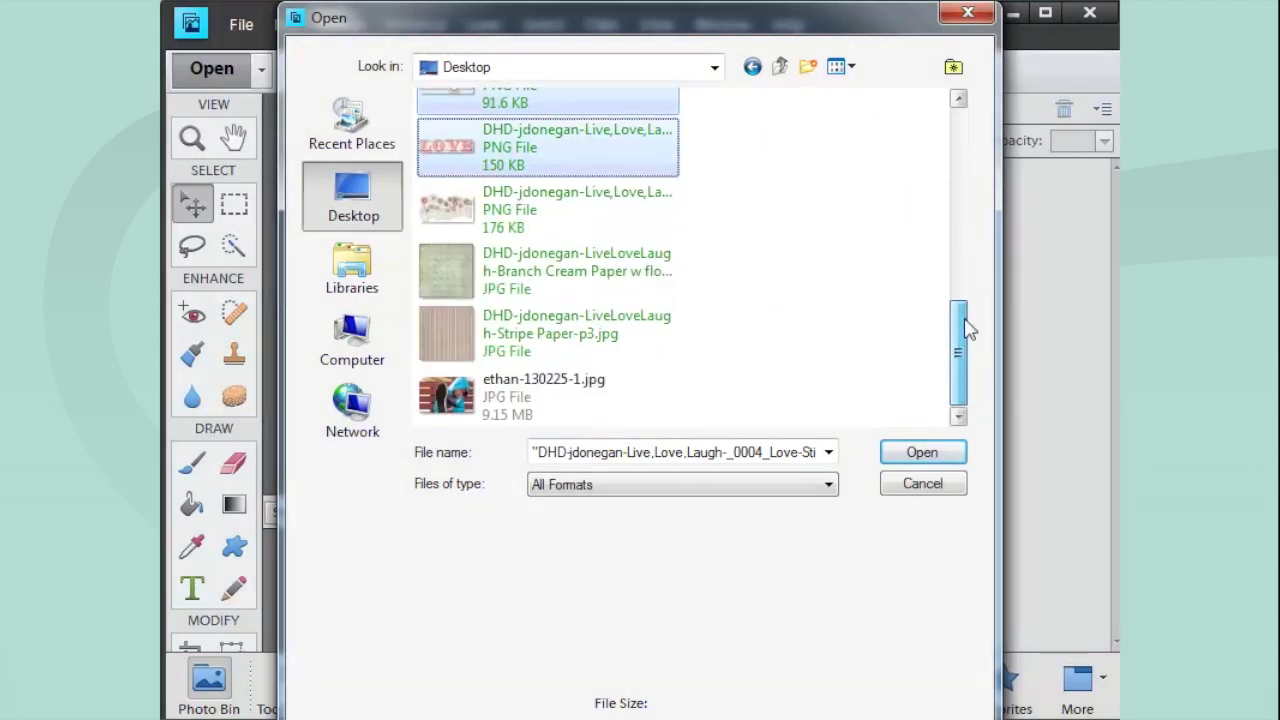
shift+click(481, 228)
shift+click(458, 270)
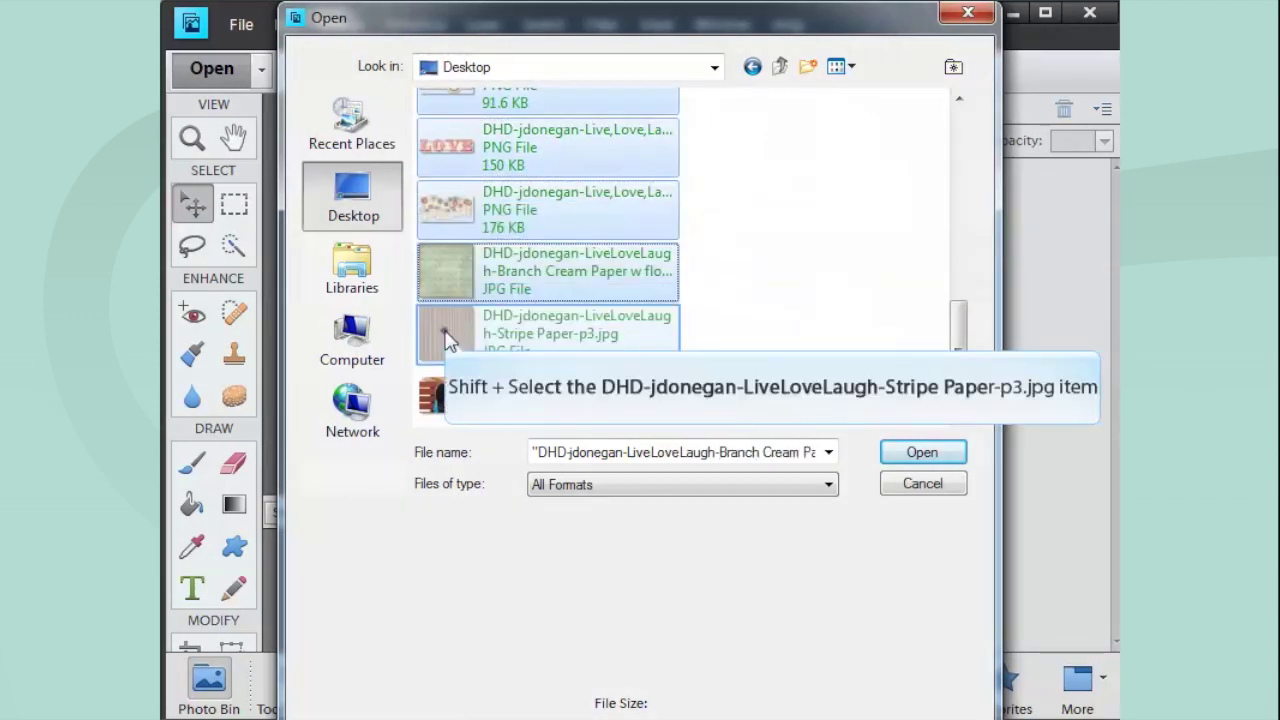
shift+click(447, 347)
shift+click(447, 395)
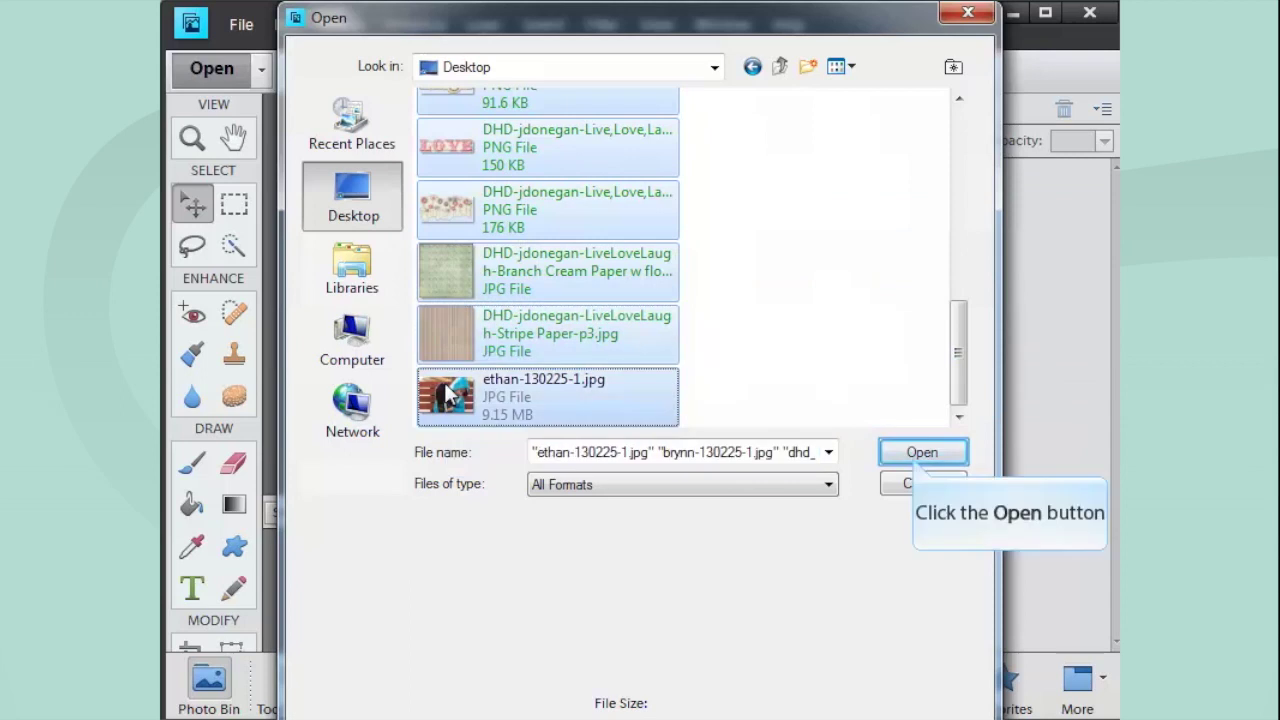
click(921, 453)
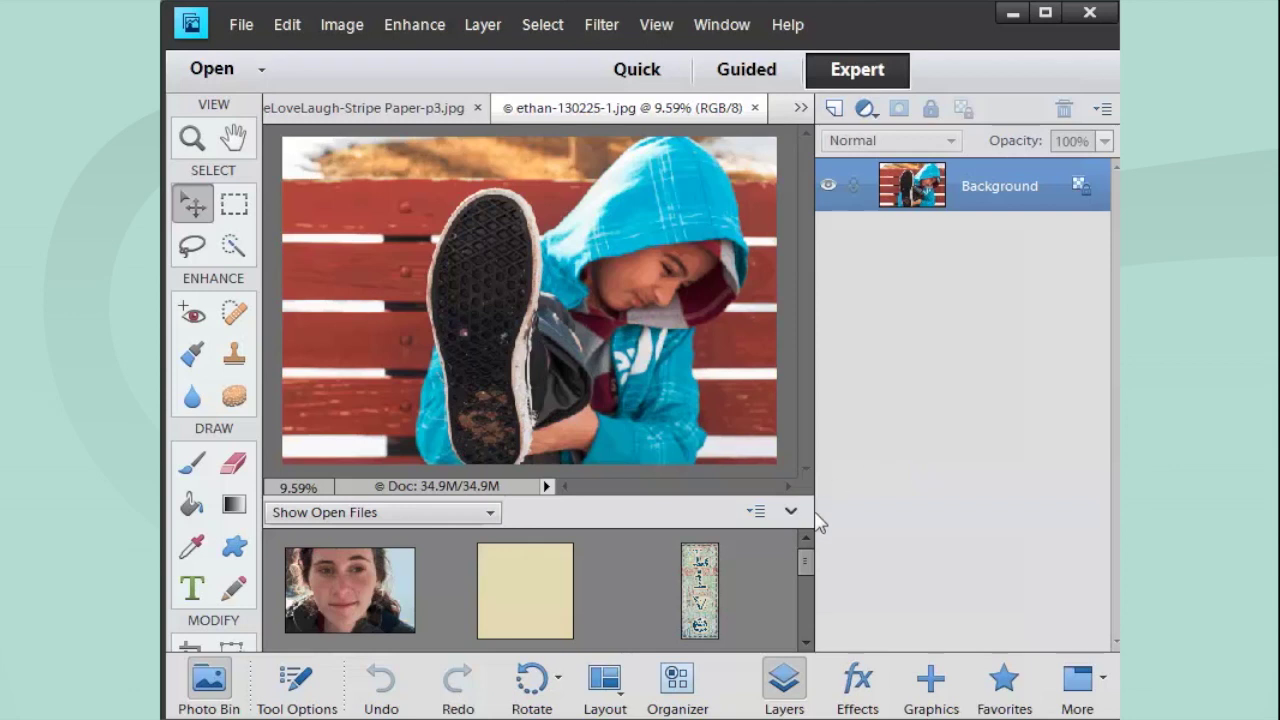
mouse_move(808, 573)
mouse_down()
mouse_move(809, 634)
mouse_move(820, 567)
mouse_up()
click(719, 28)
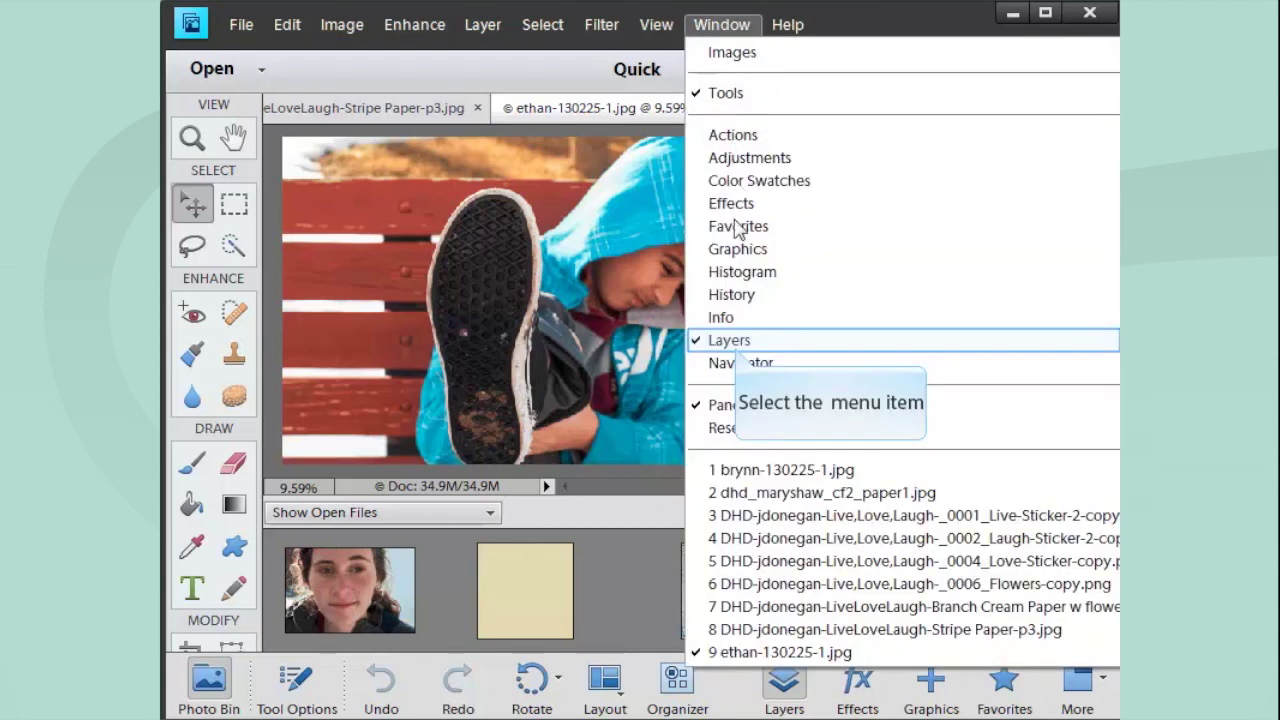
click(733, 341)
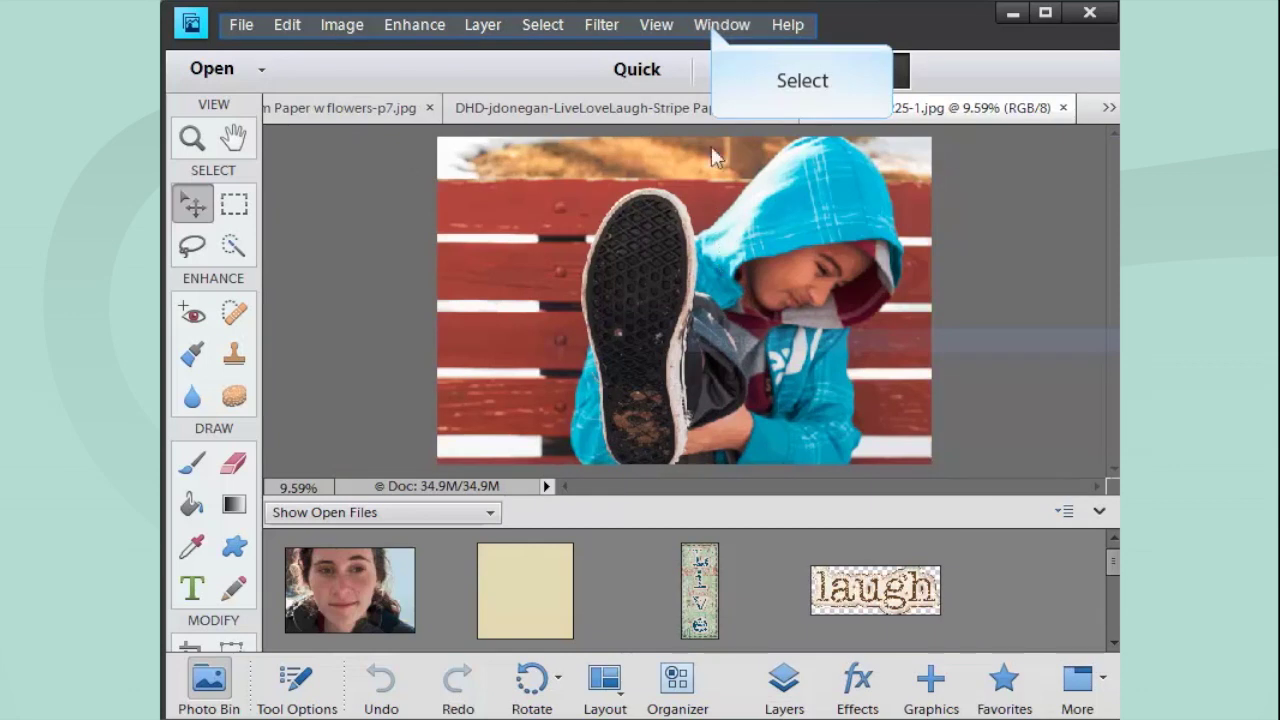
click(719, 26)
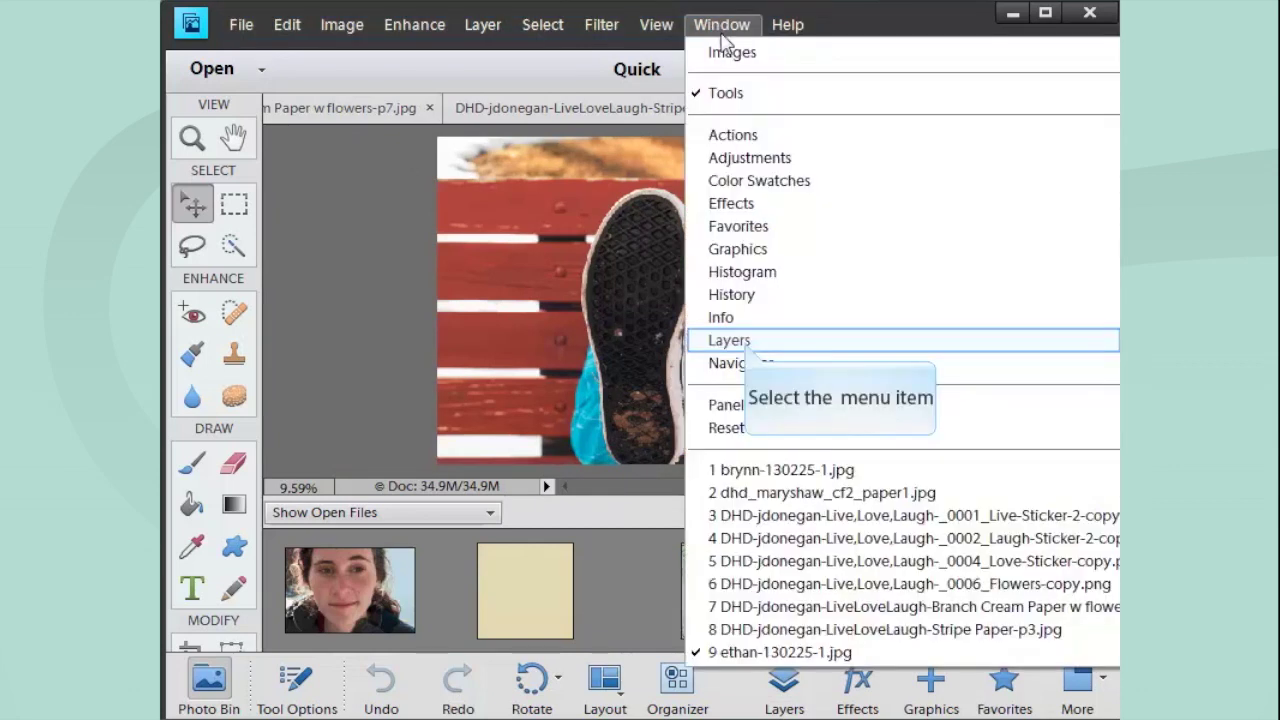
click(746, 340)
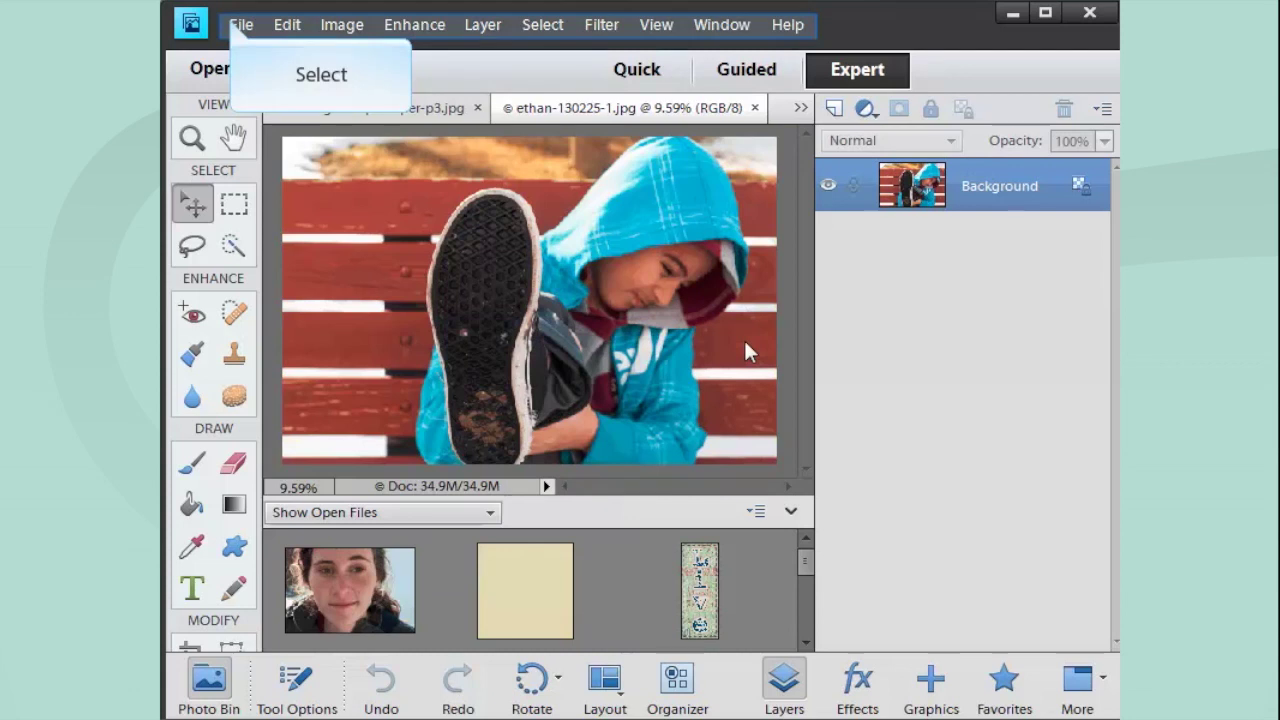
Step: Create a blank file from the 12 x 12 in Scrapbooking preset named 'Scrapbook Page'
click(236, 26)
mouse_move(246, 58)
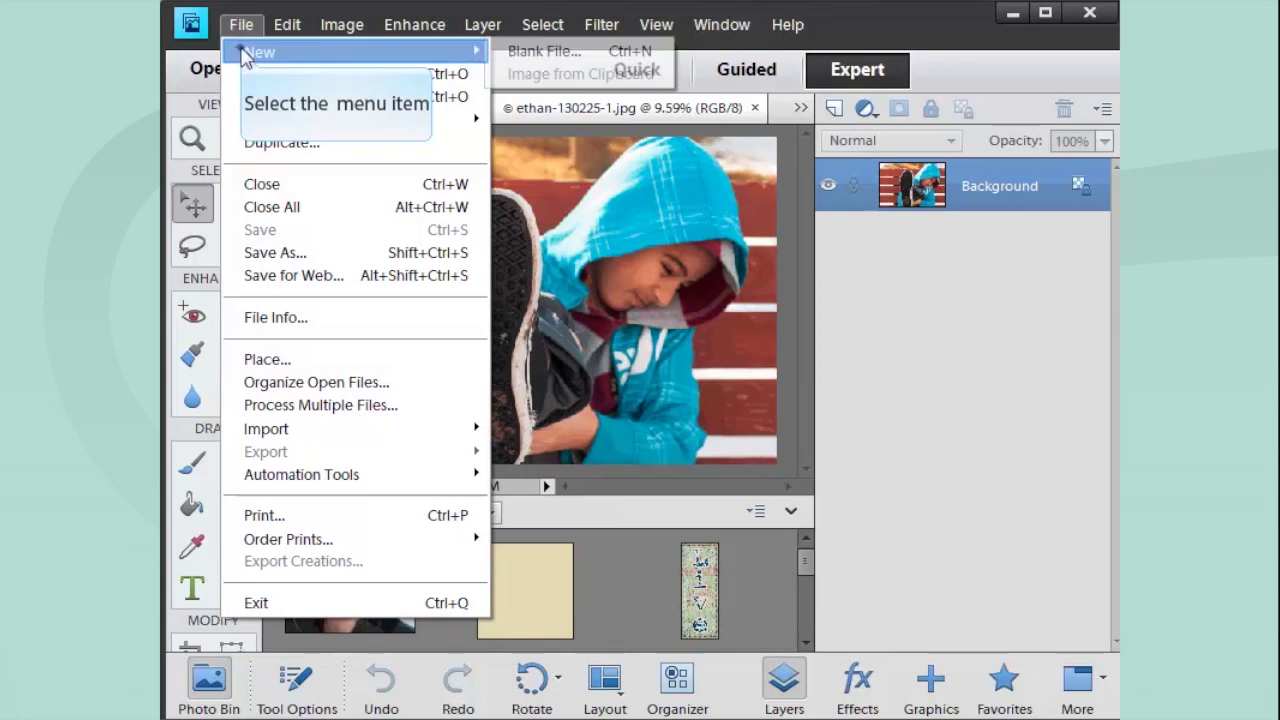
click(531, 51)
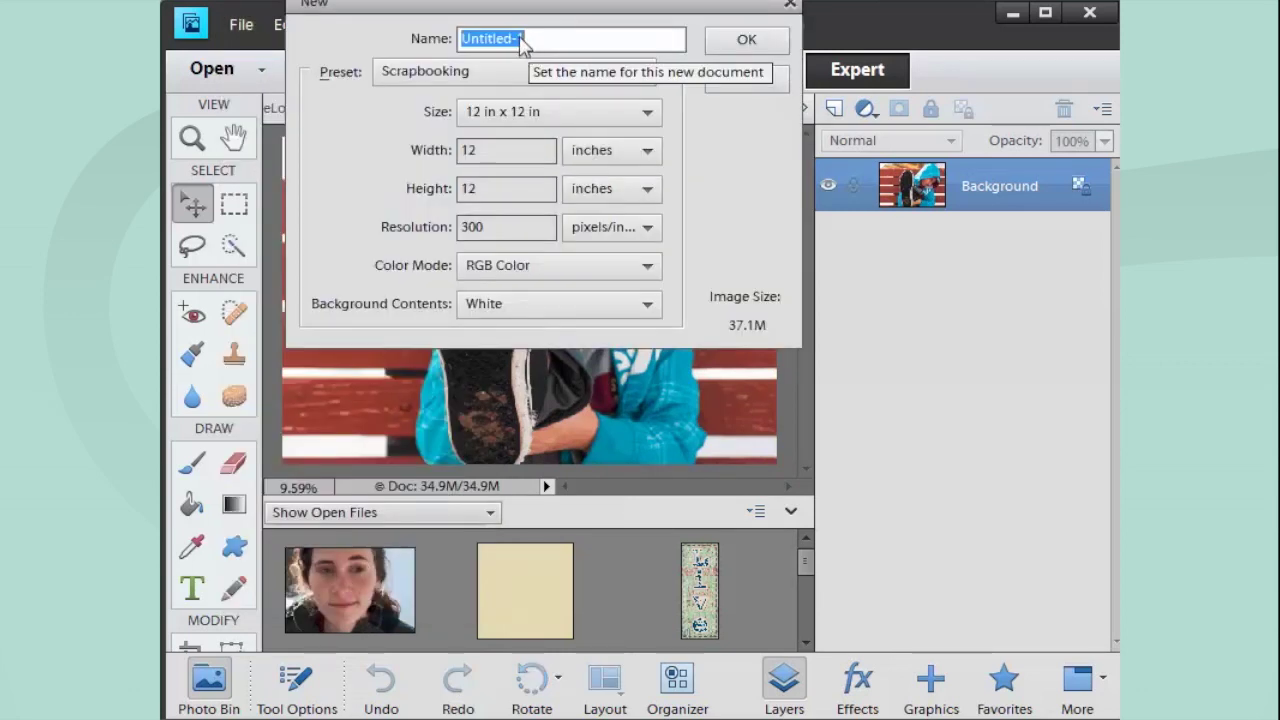
click(403, 94)
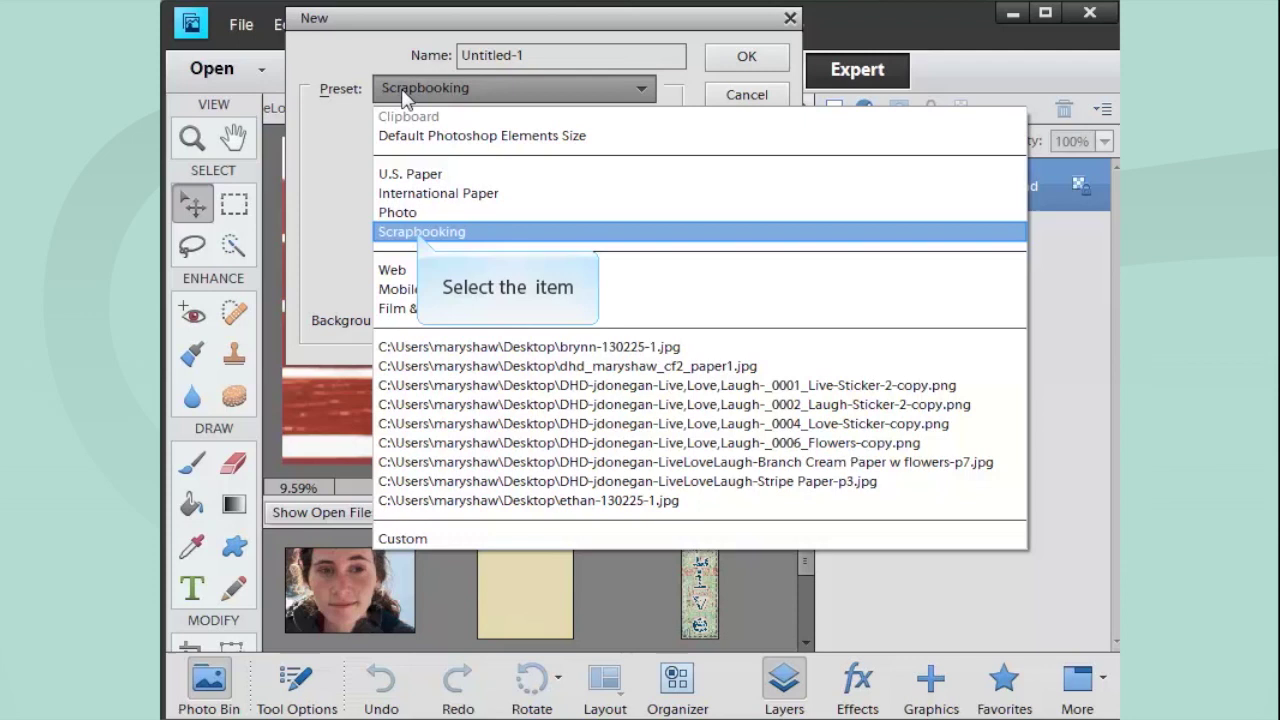
click(419, 231)
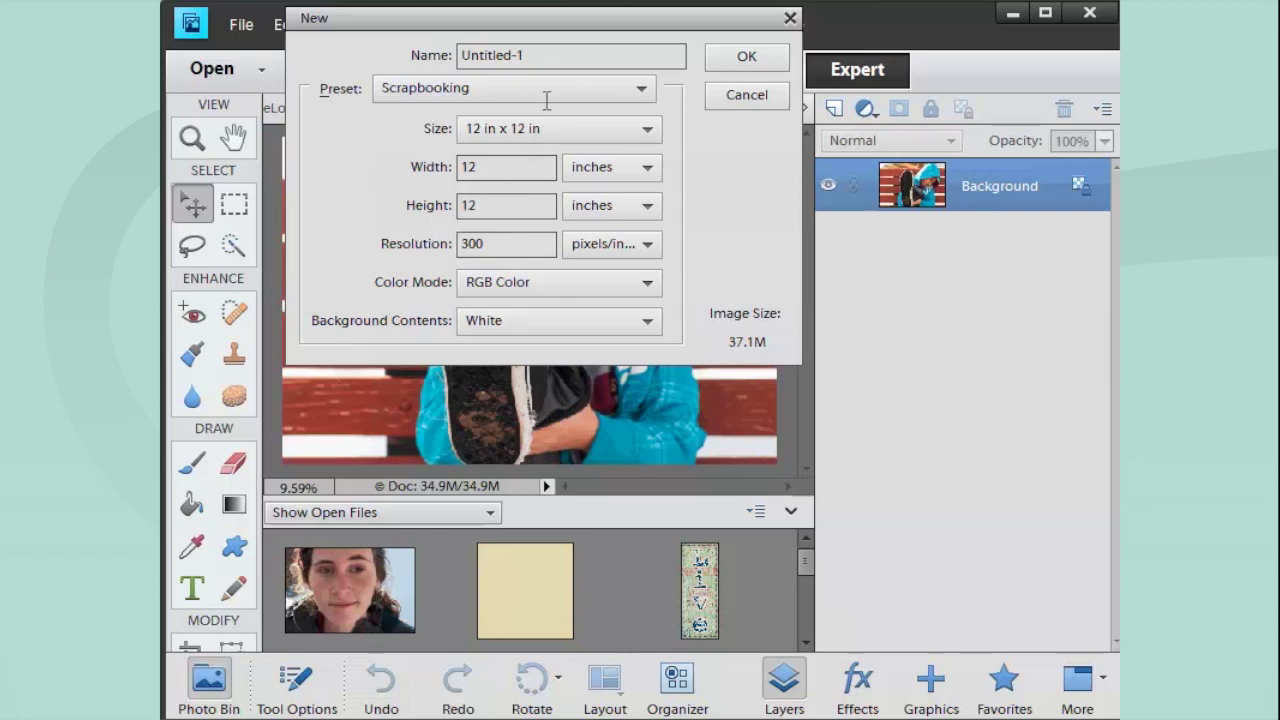
double_click(548, 60)
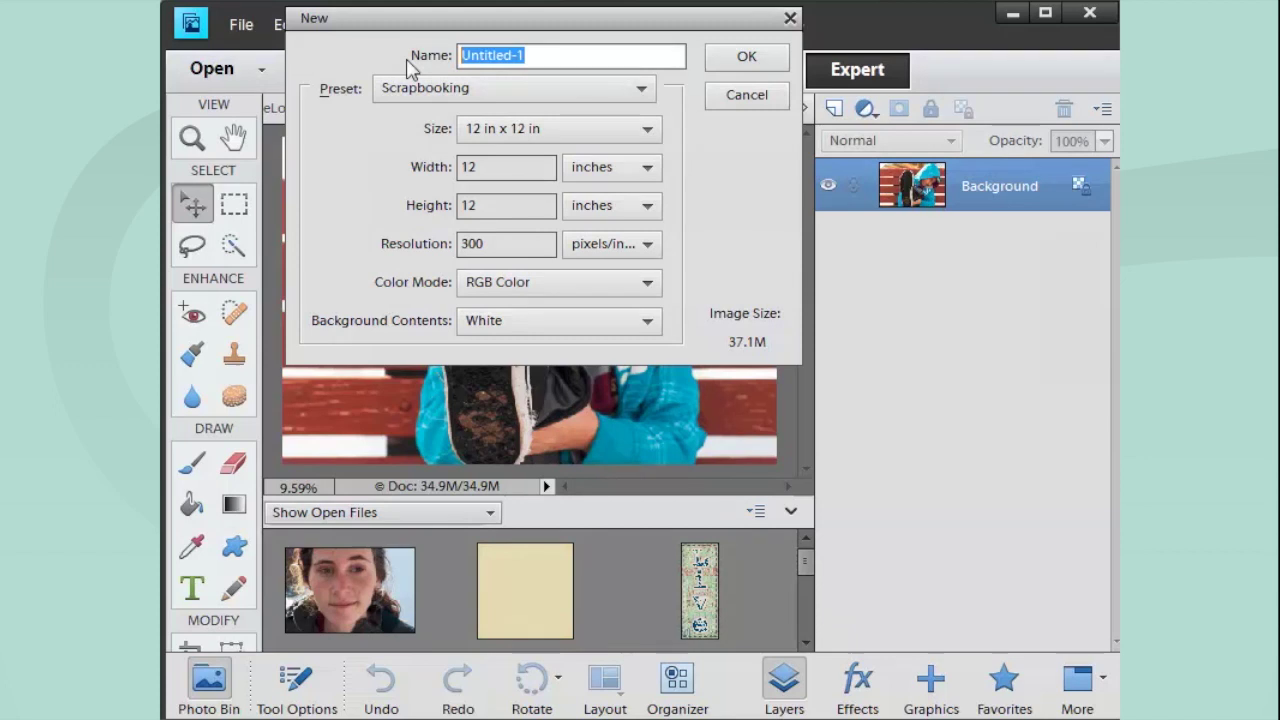
text(Scrapp)
key(BackSpace)
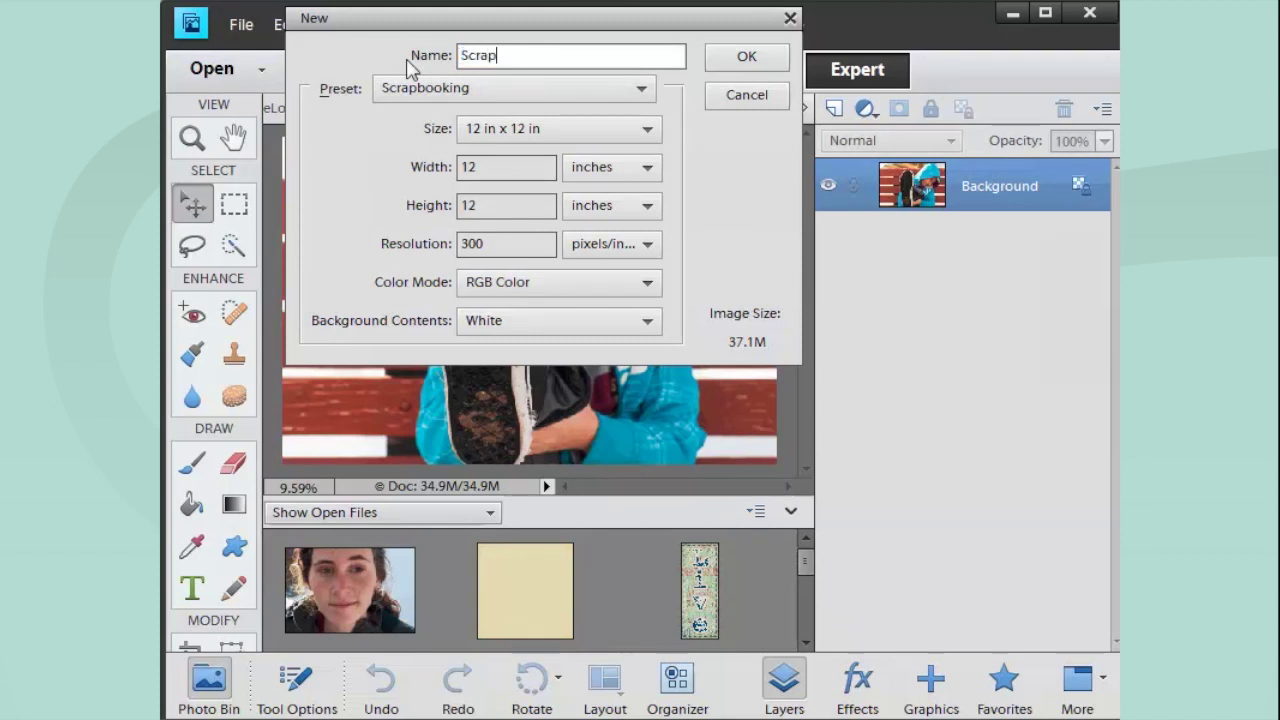
text(book Page)
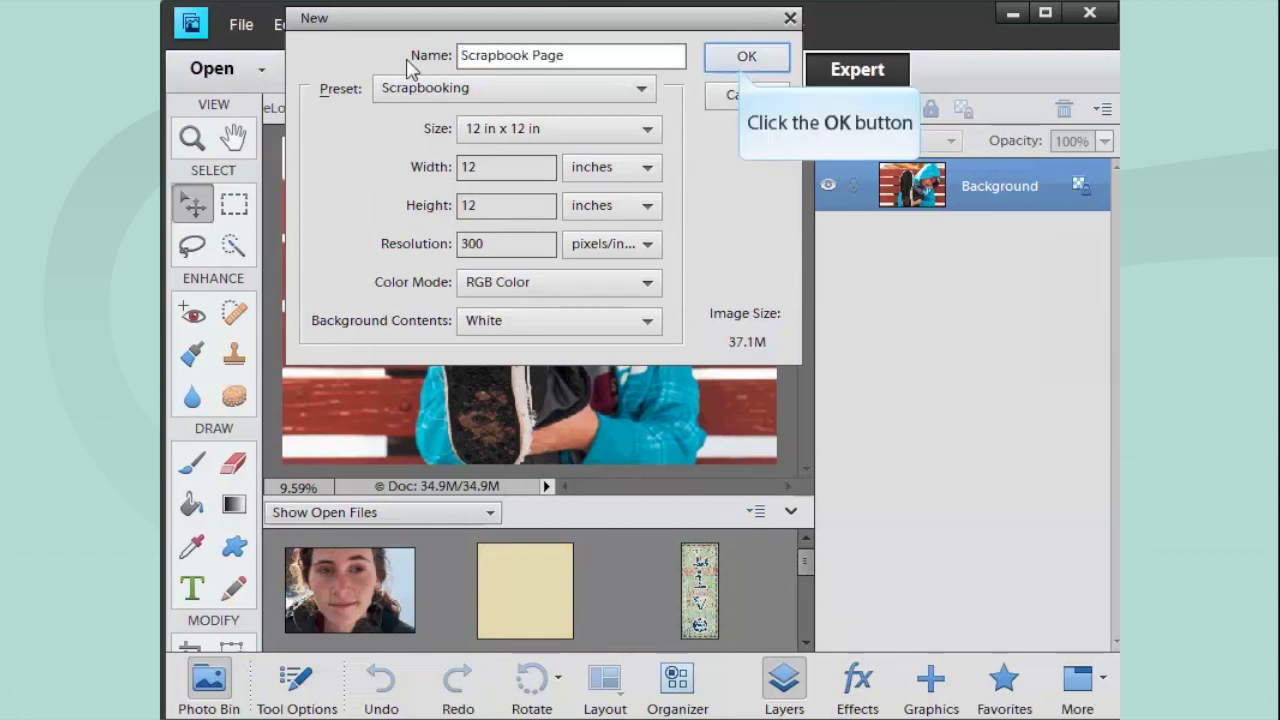
click(741, 66)
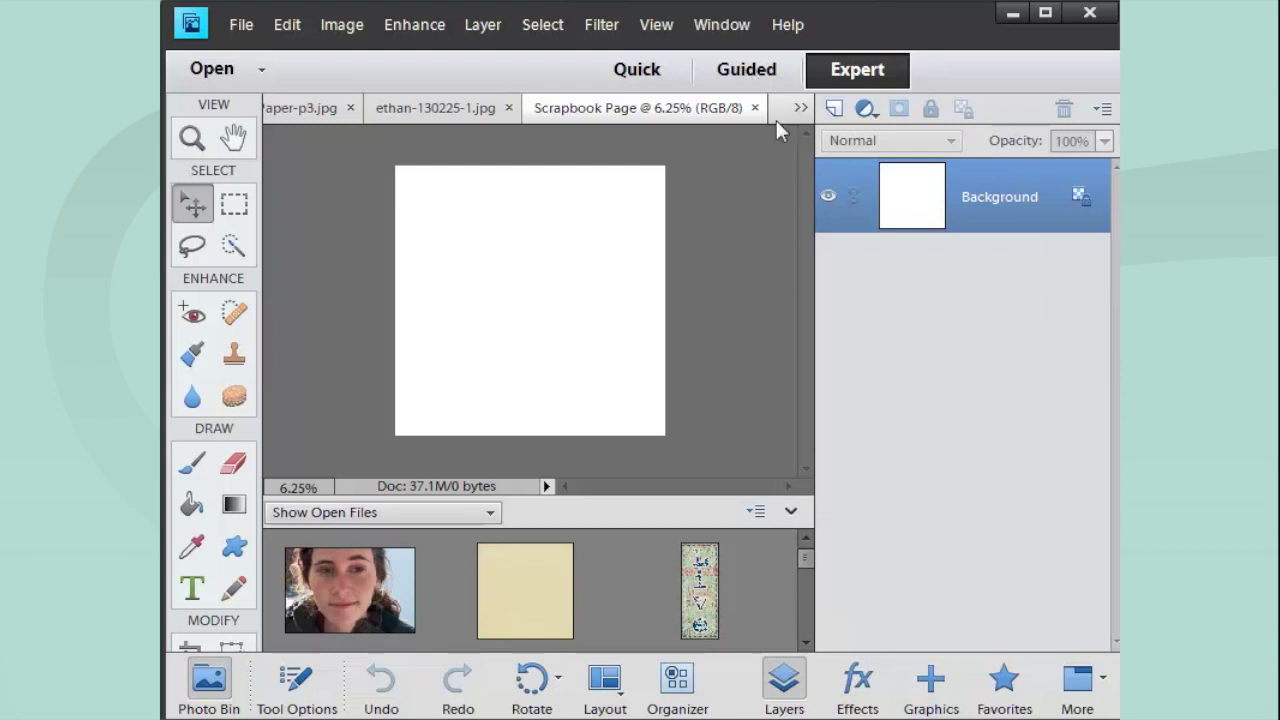
scroll(808, 564, down, 1)
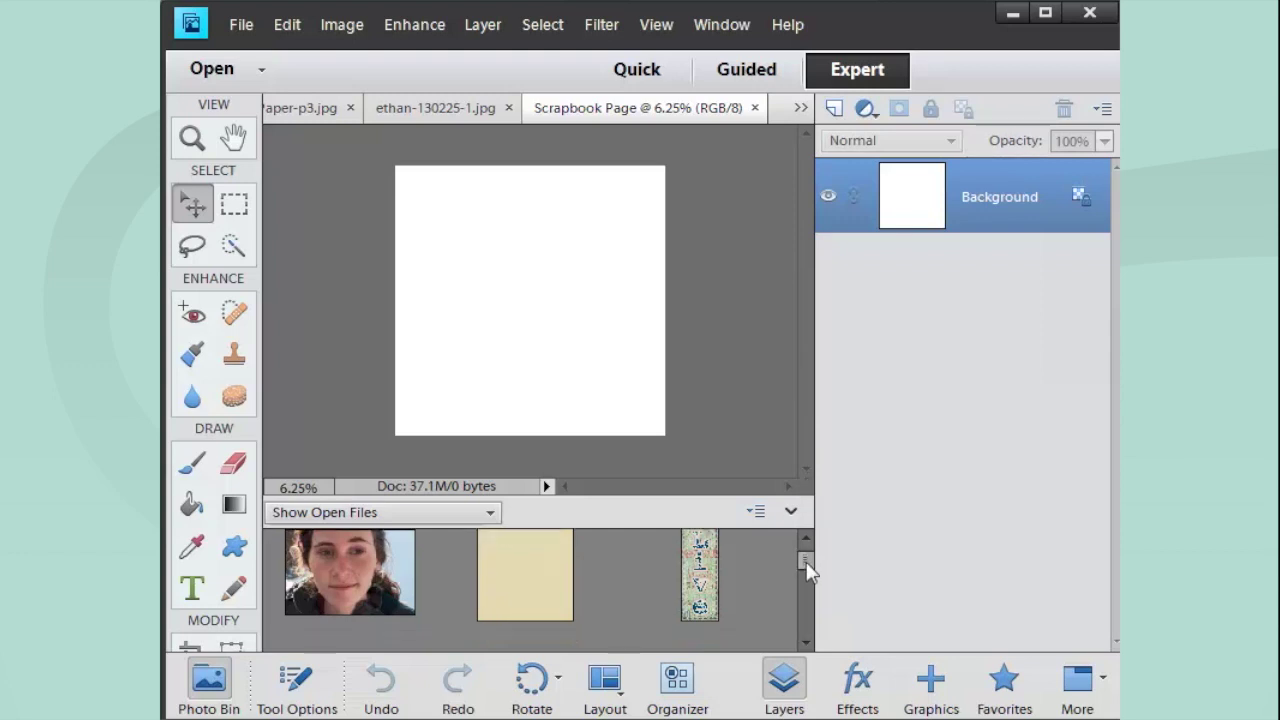
mouse_move(808, 571)
mouse_down()
mouse_move(810, 588)
mouse_move(818, 558)
mouse_move(820, 573)
mouse_up()
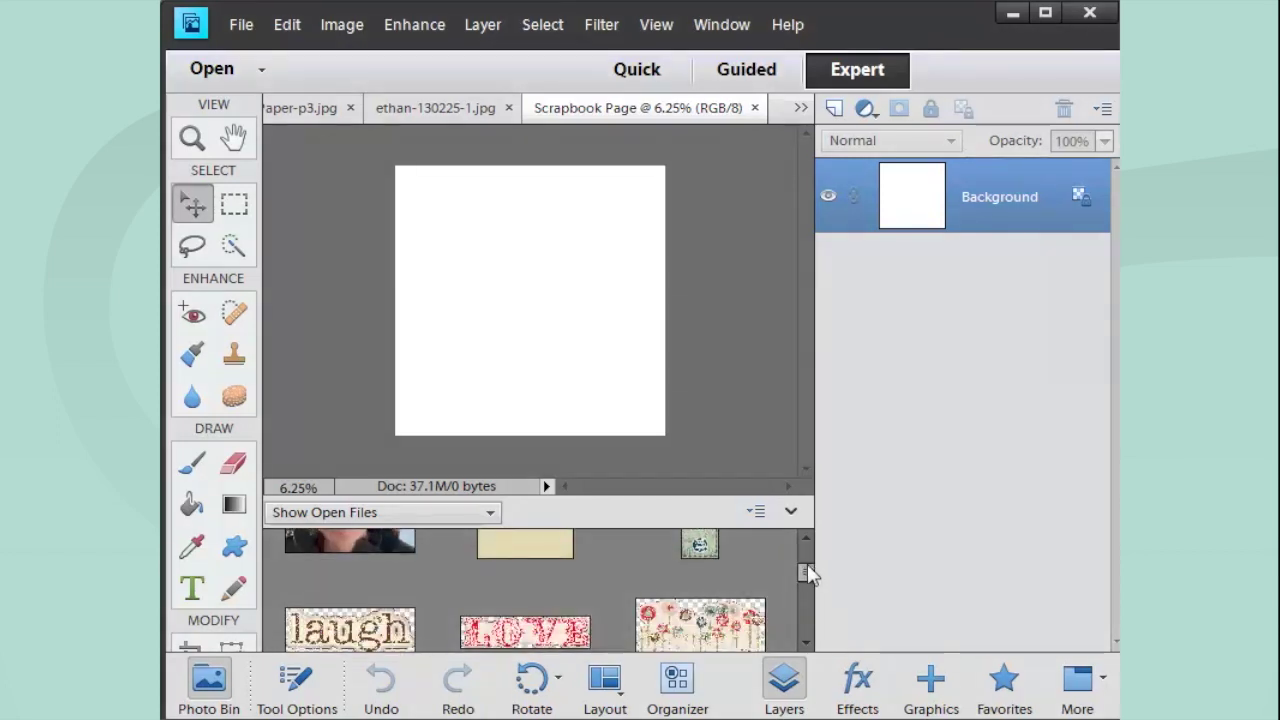
drag(807, 578, 818, 548)
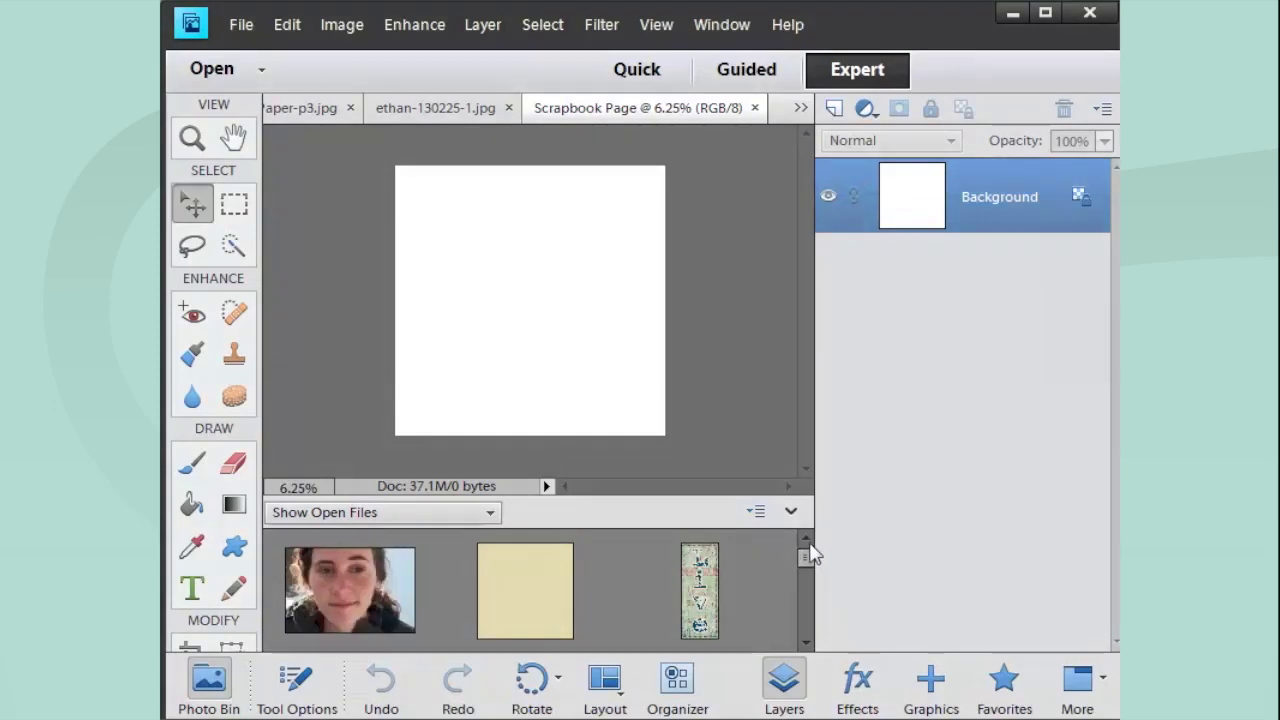
drag(810, 563, 805, 603)
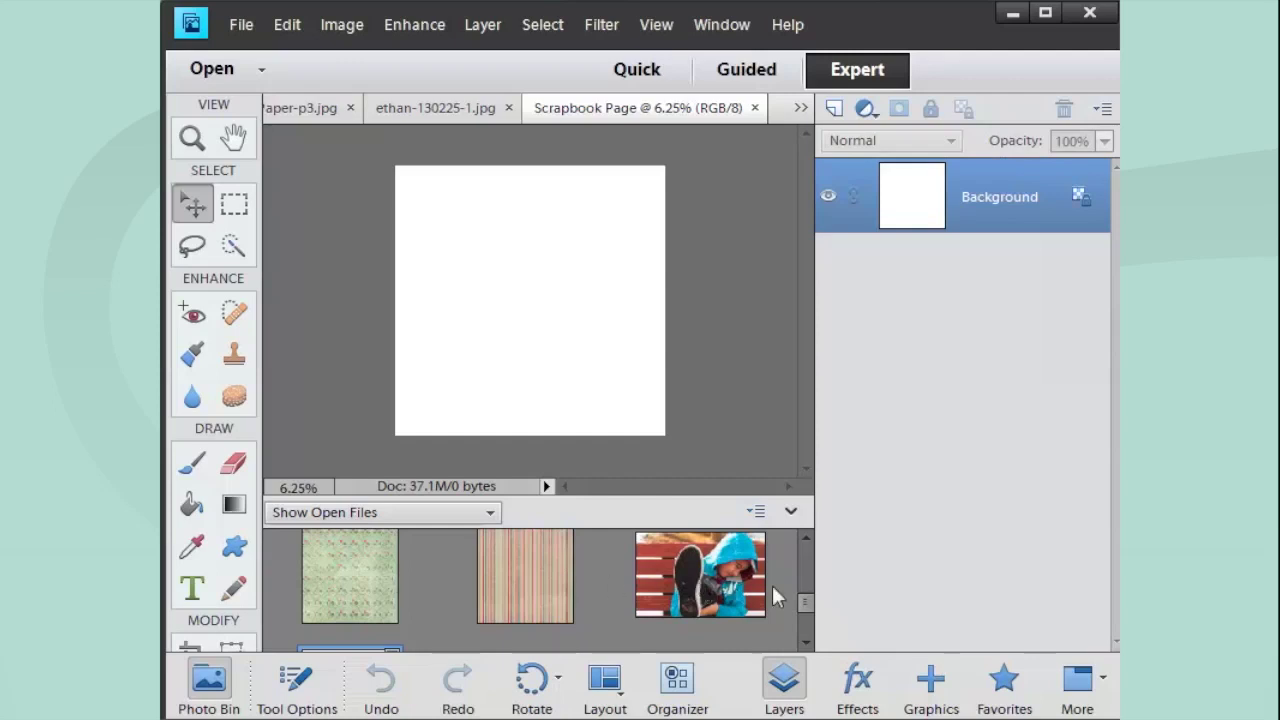
drag(806, 602, 812, 632)
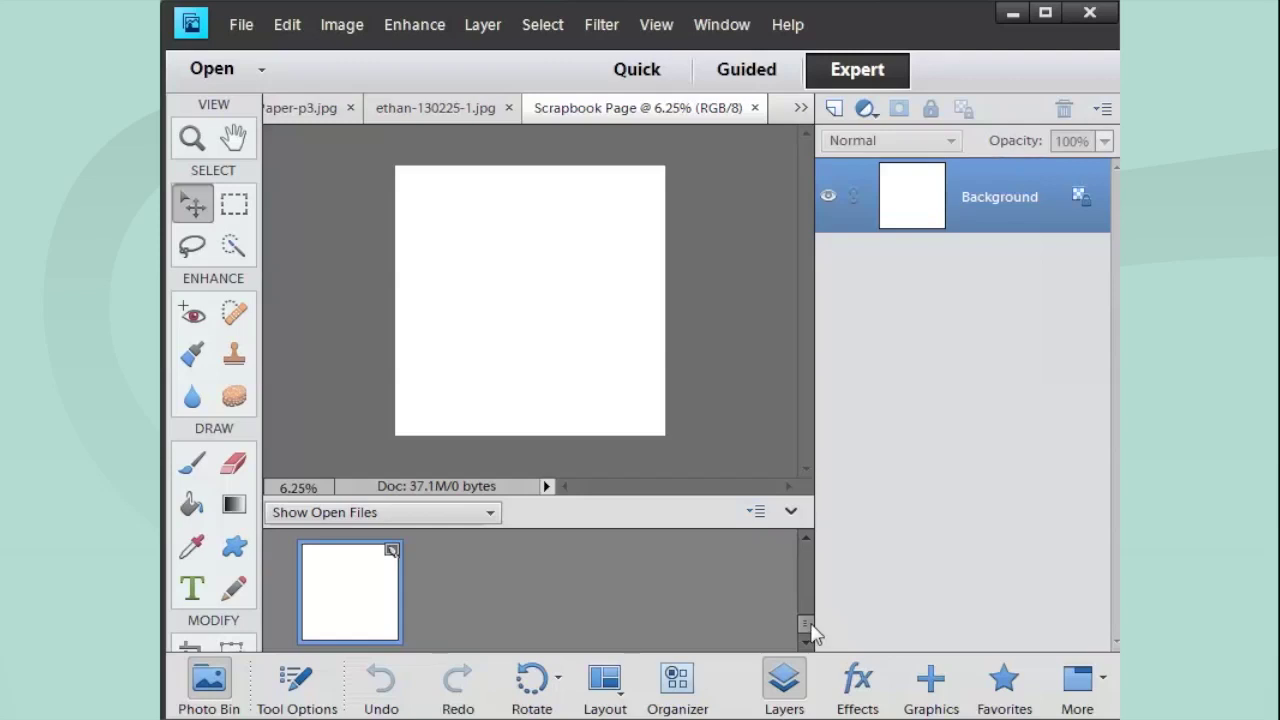
drag(811, 630, 806, 594)
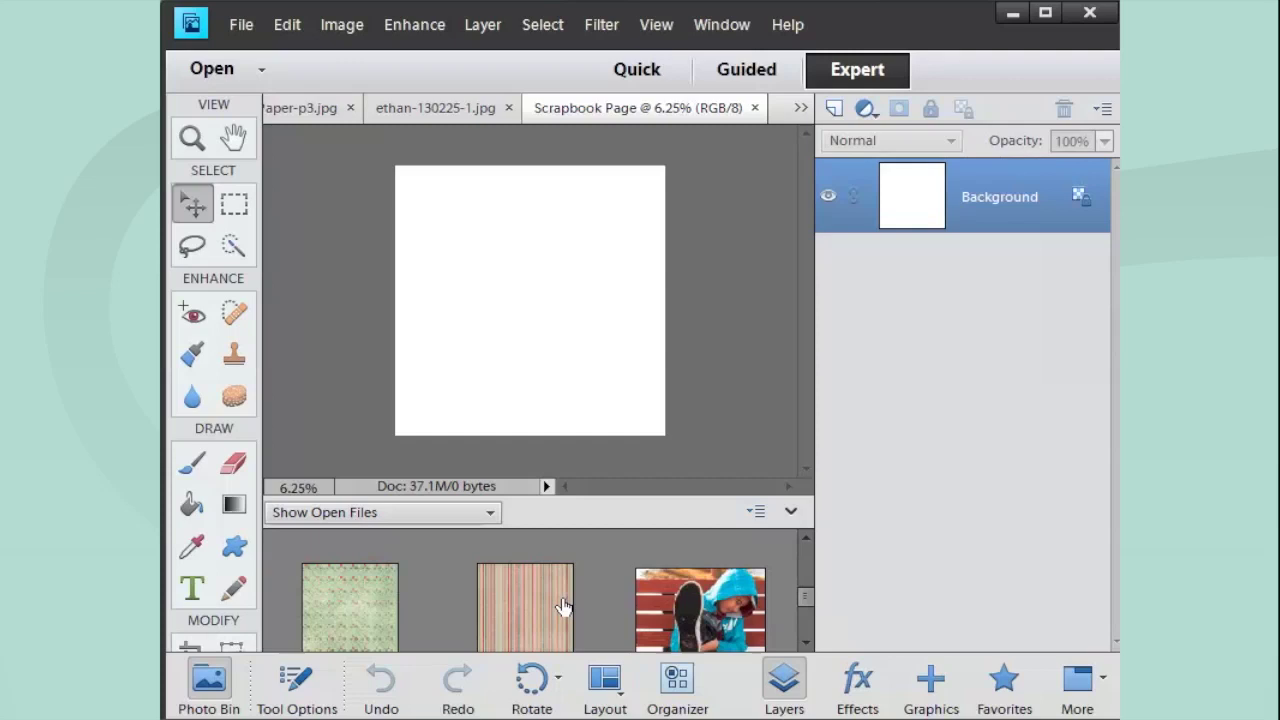
Step: Place the striped paper, then shrink and centre the cream paper on top, leaving a striped border
drag(563, 606, 563, 304)
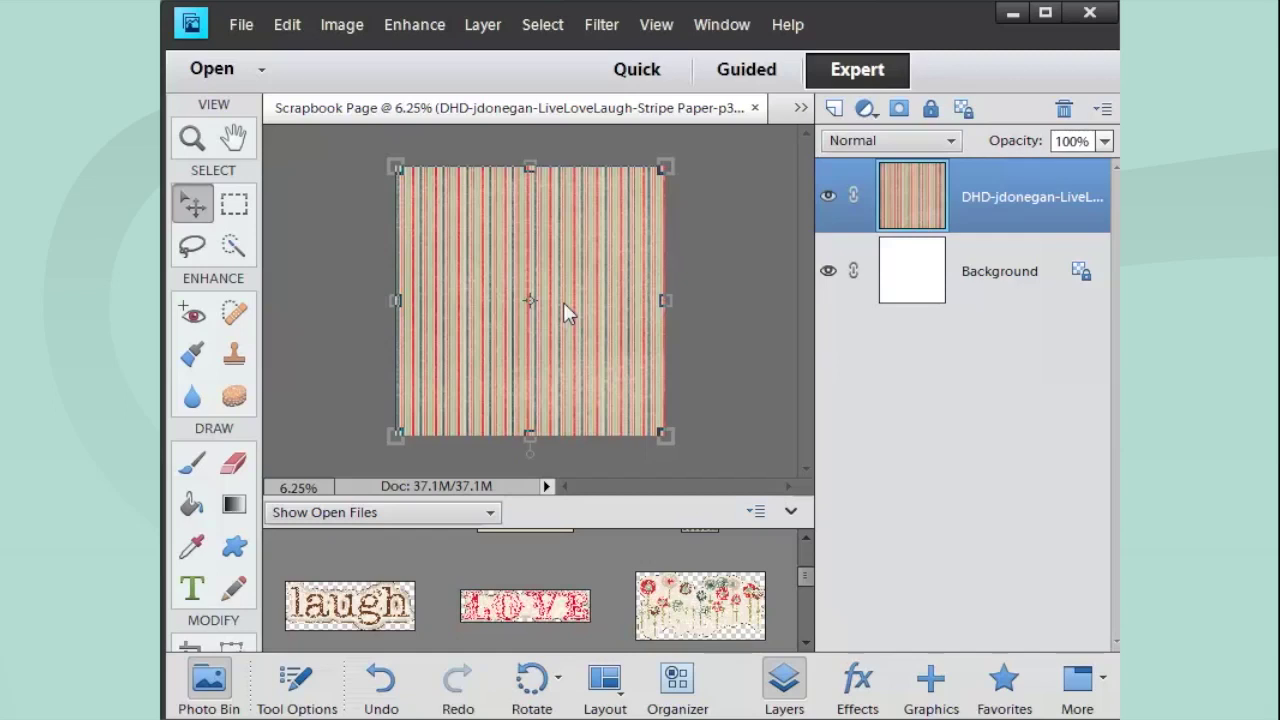
drag(806, 575, 837, 563)
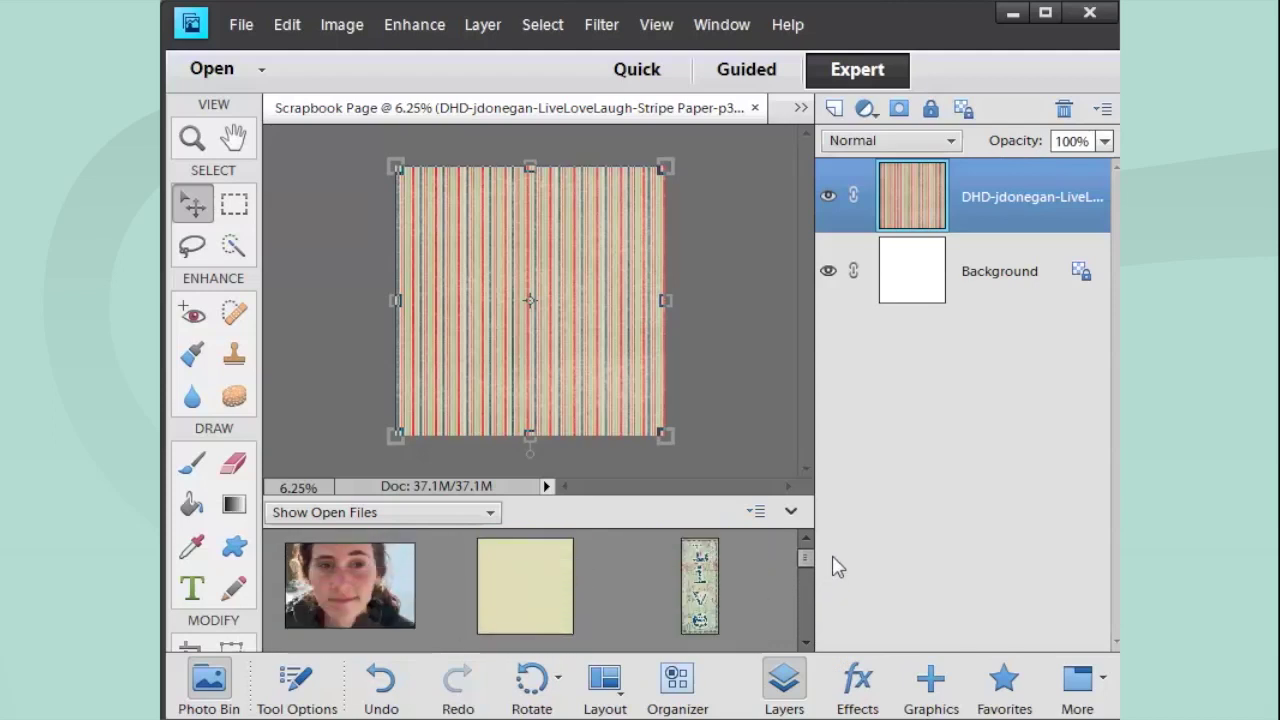
drag(523, 597, 542, 360)
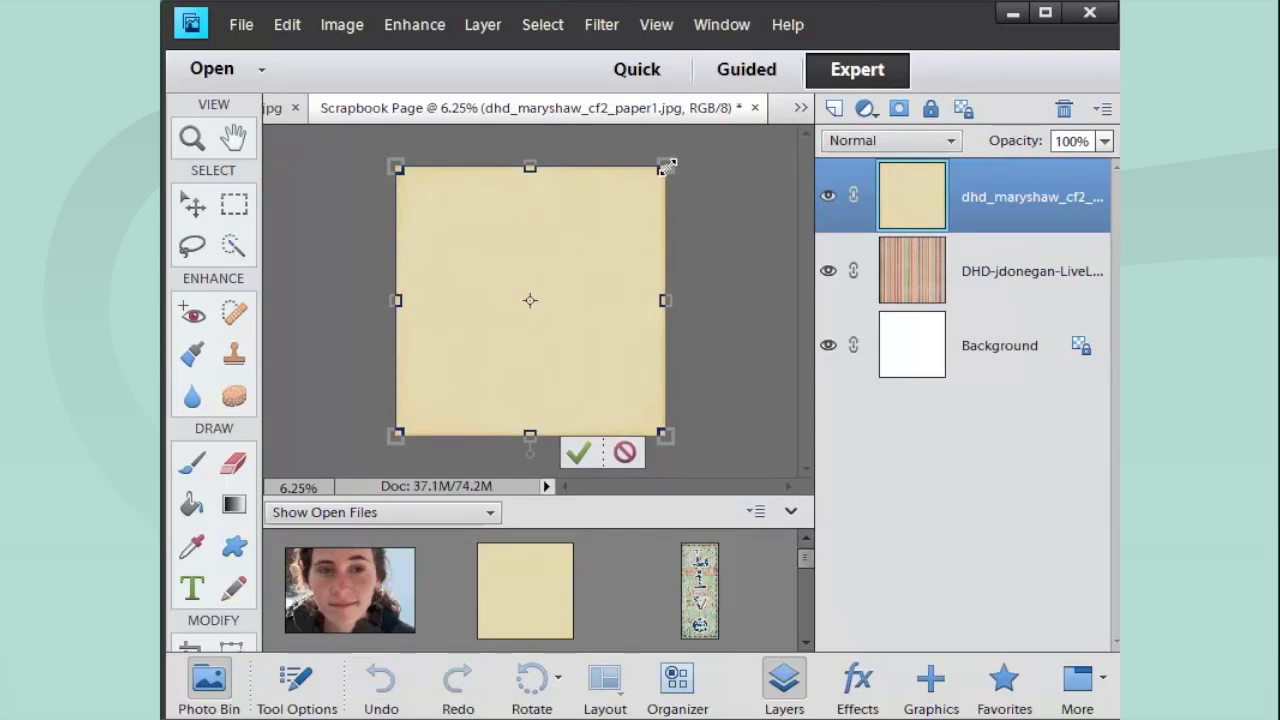
drag(667, 165, 641, 194)
double_click(567, 305)
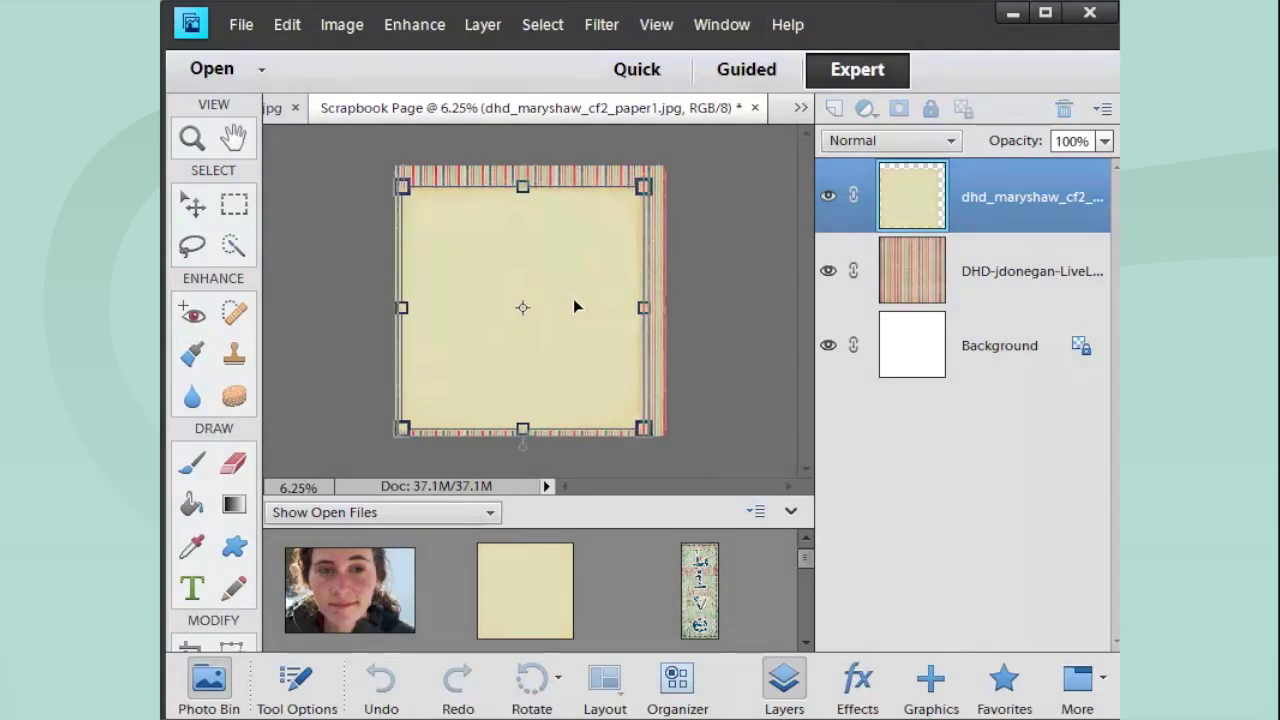
drag(575, 306, 584, 290)
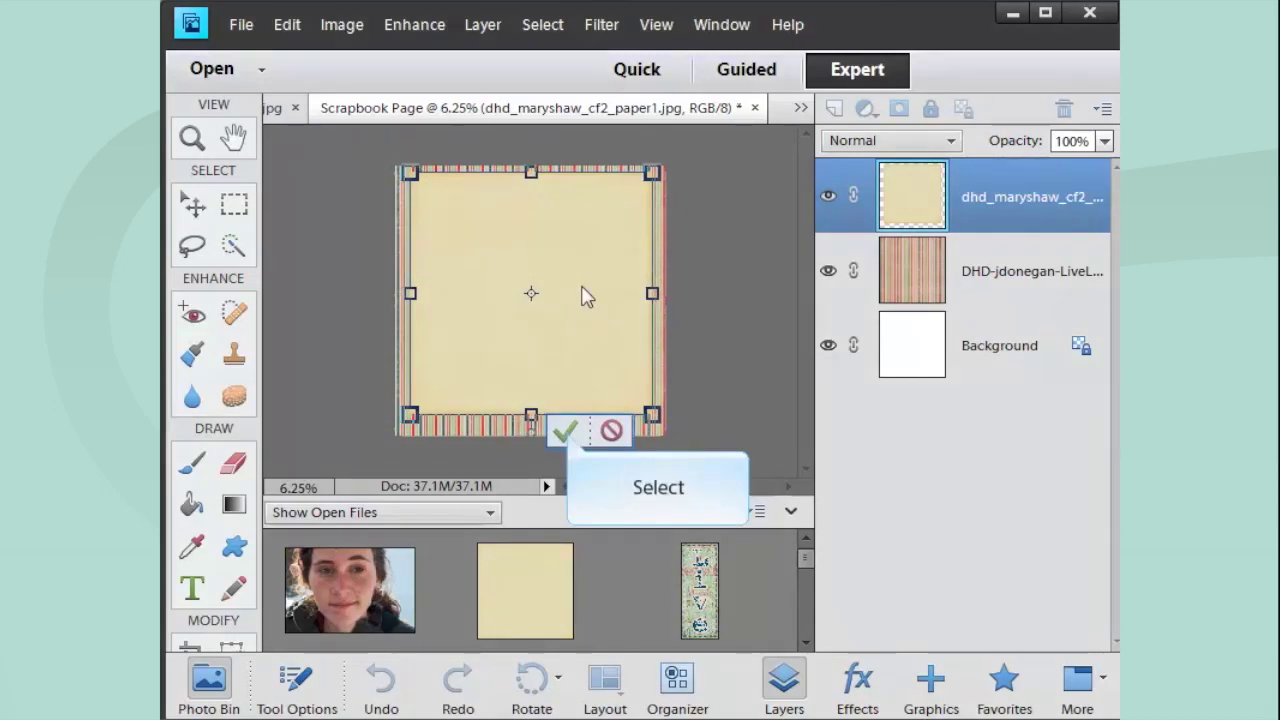
click(567, 431)
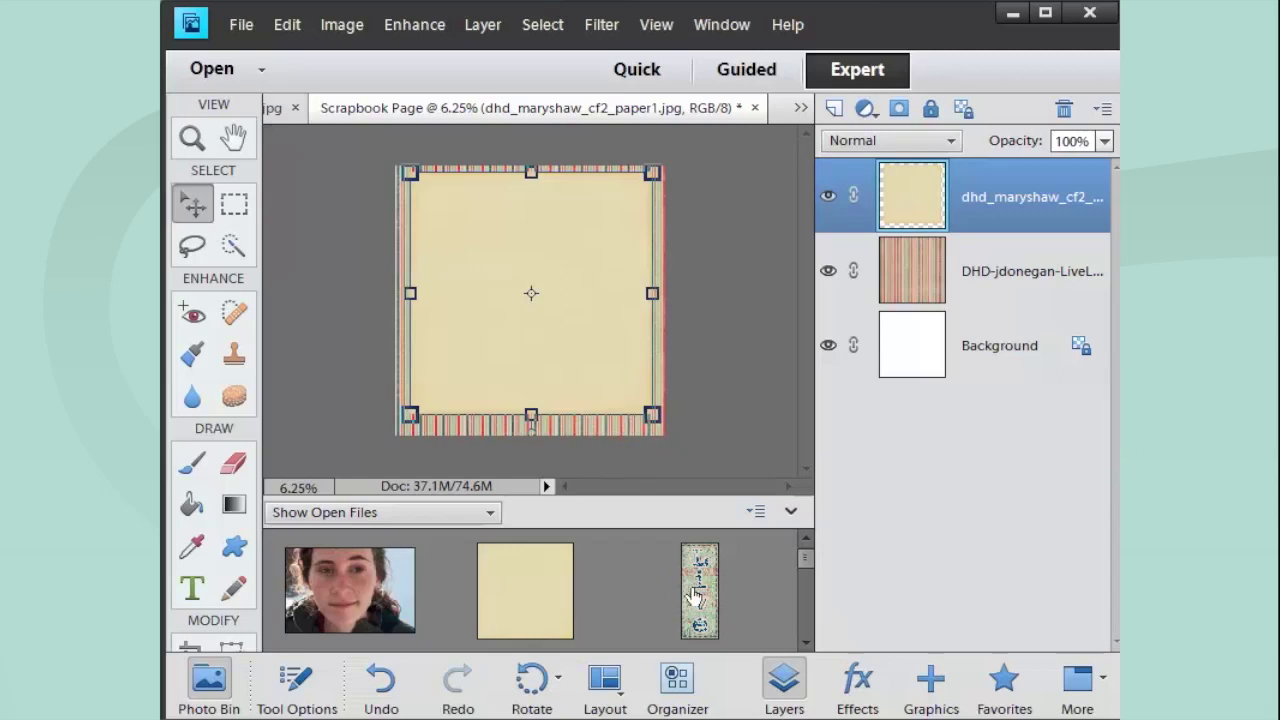
Step: Add the Live tag, accept the RGB conversion, and move it to the page's upper left
drag(695, 596, 531, 286)
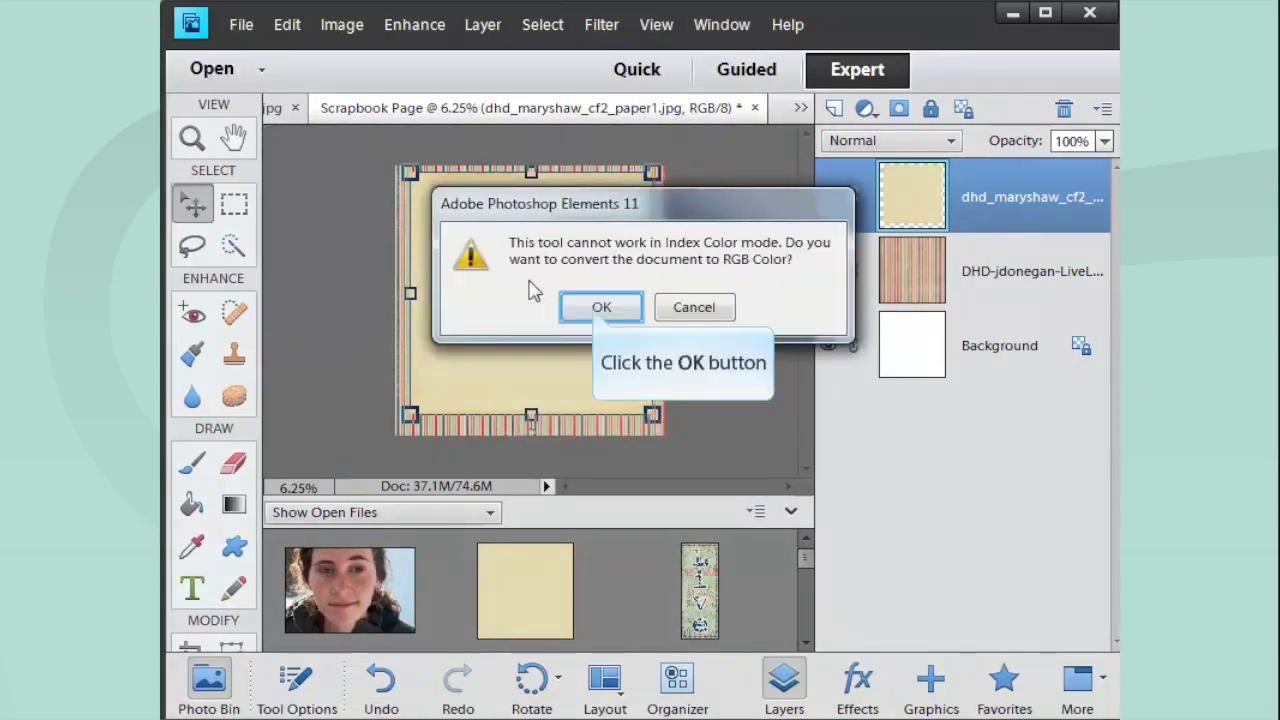
click(600, 310)
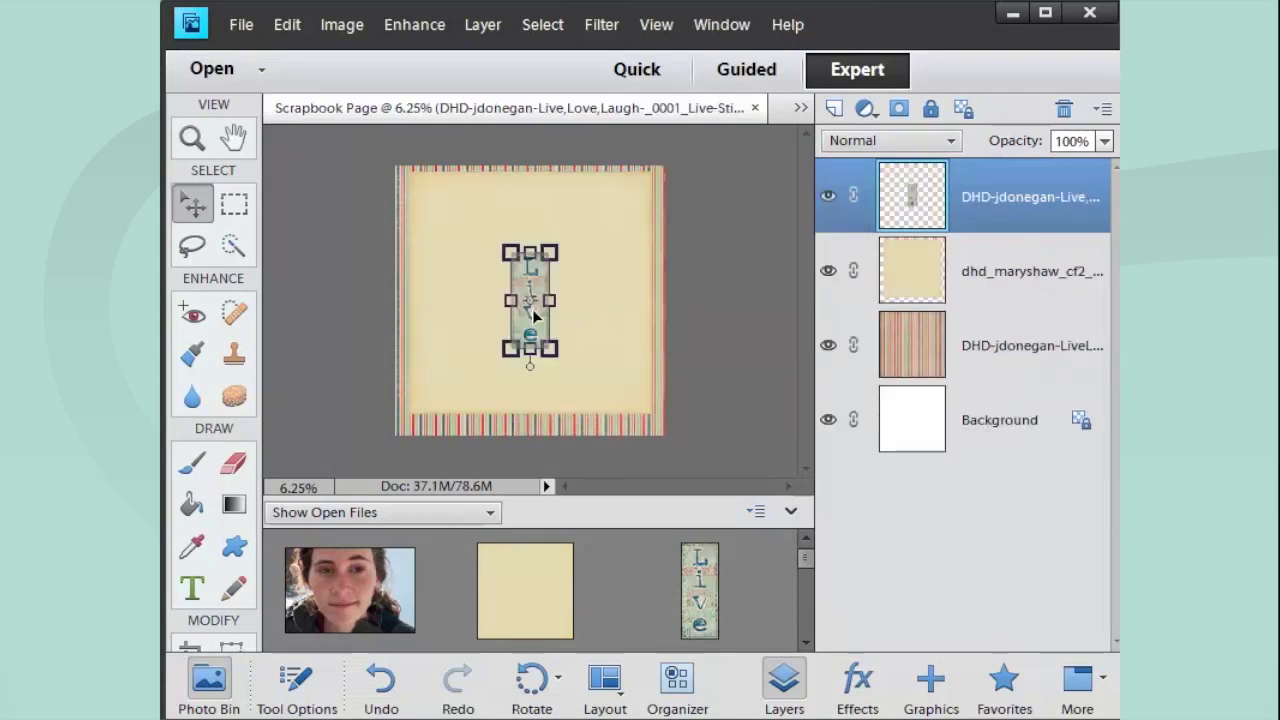
drag(523, 316, 432, 255)
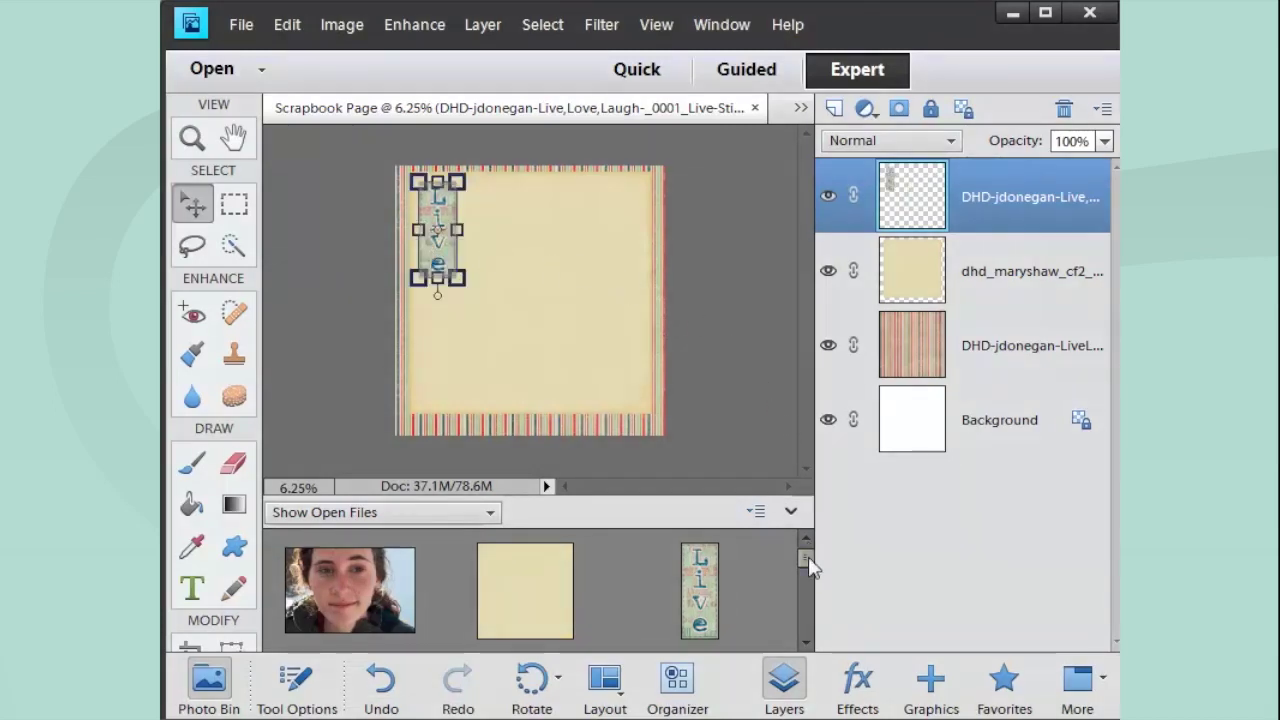
Step: Add the green patterned paper, shrink it to a small square, and place it right of the Live tag
scroll(808, 563, down, 3)
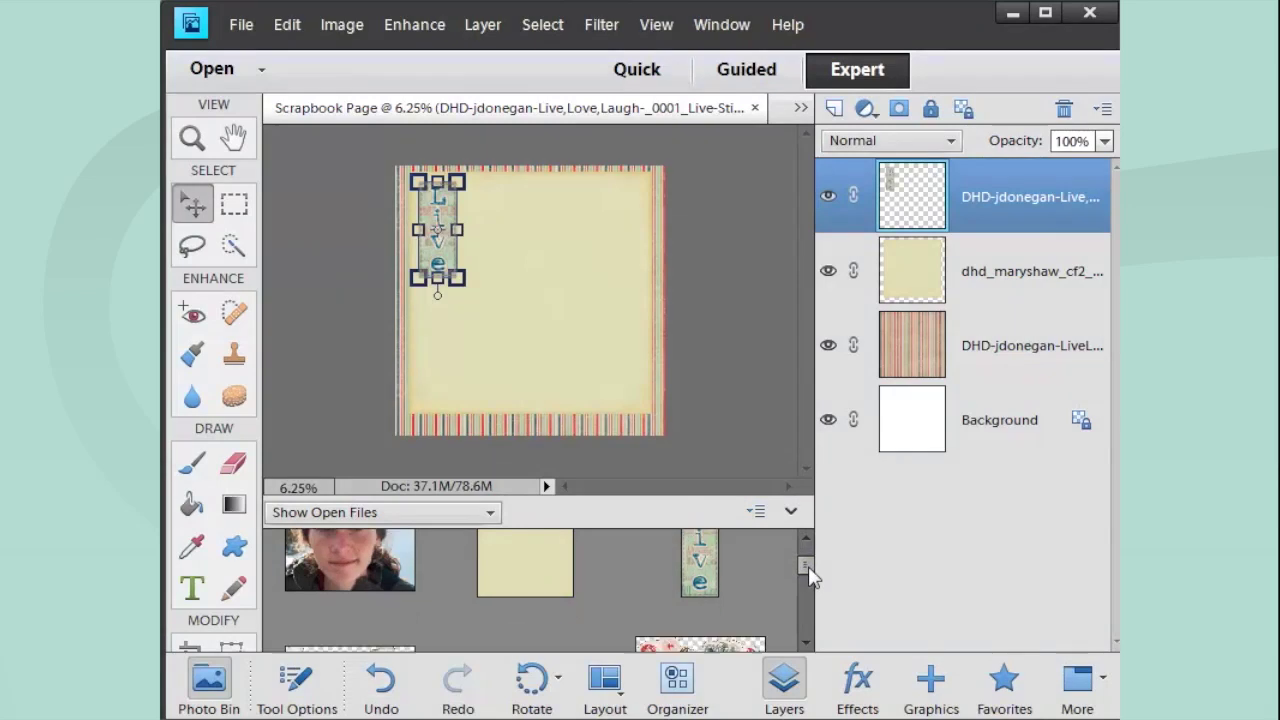
drag(808, 566, 808, 617)
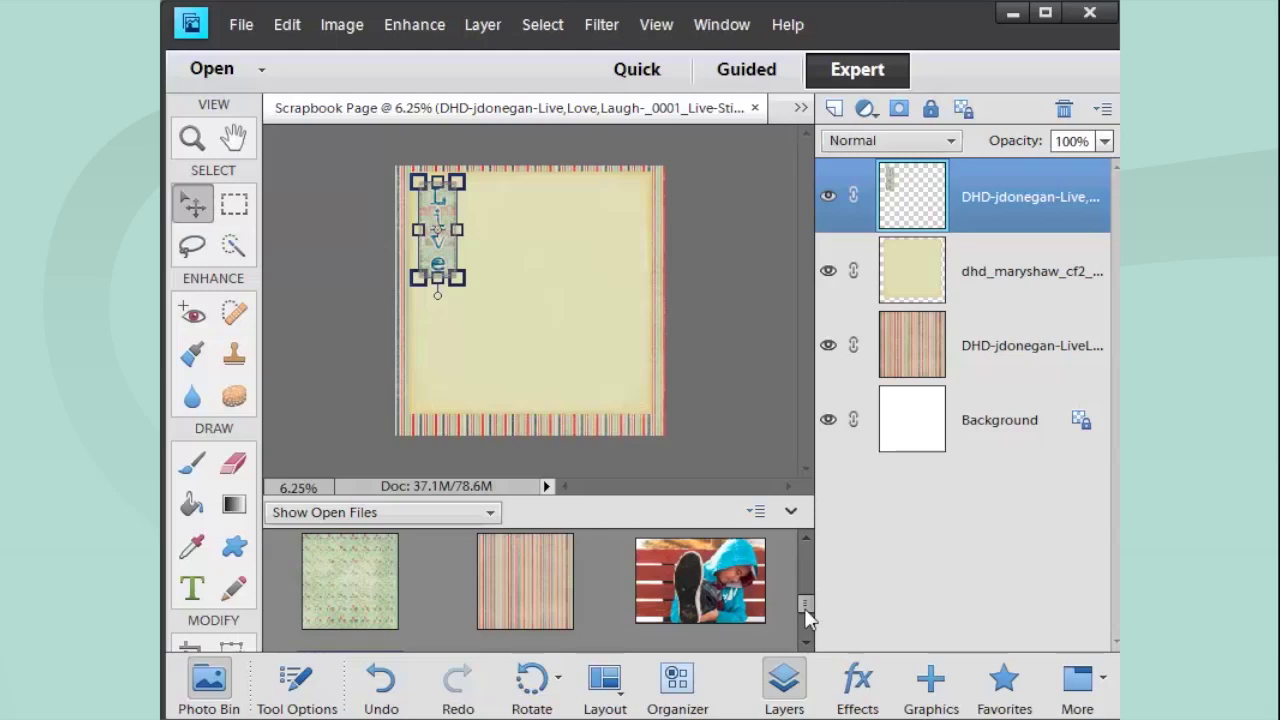
drag(808, 617, 594, 623)
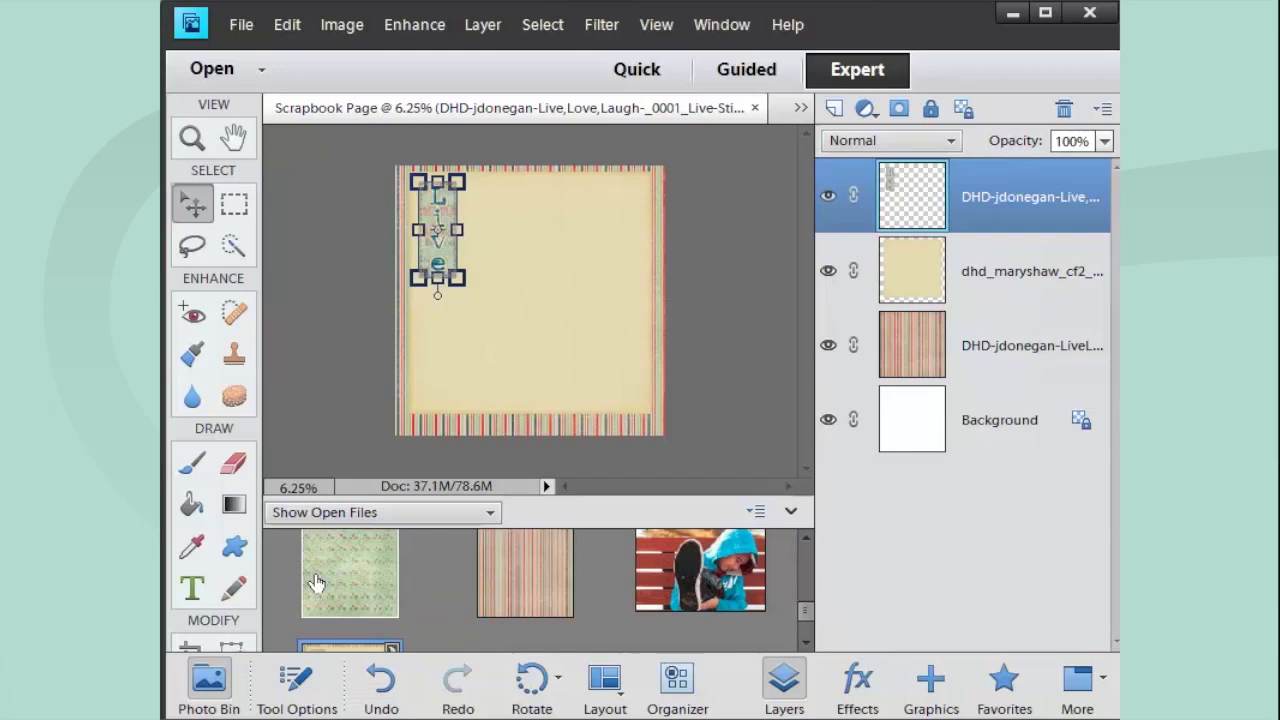
drag(315, 582, 547, 335)
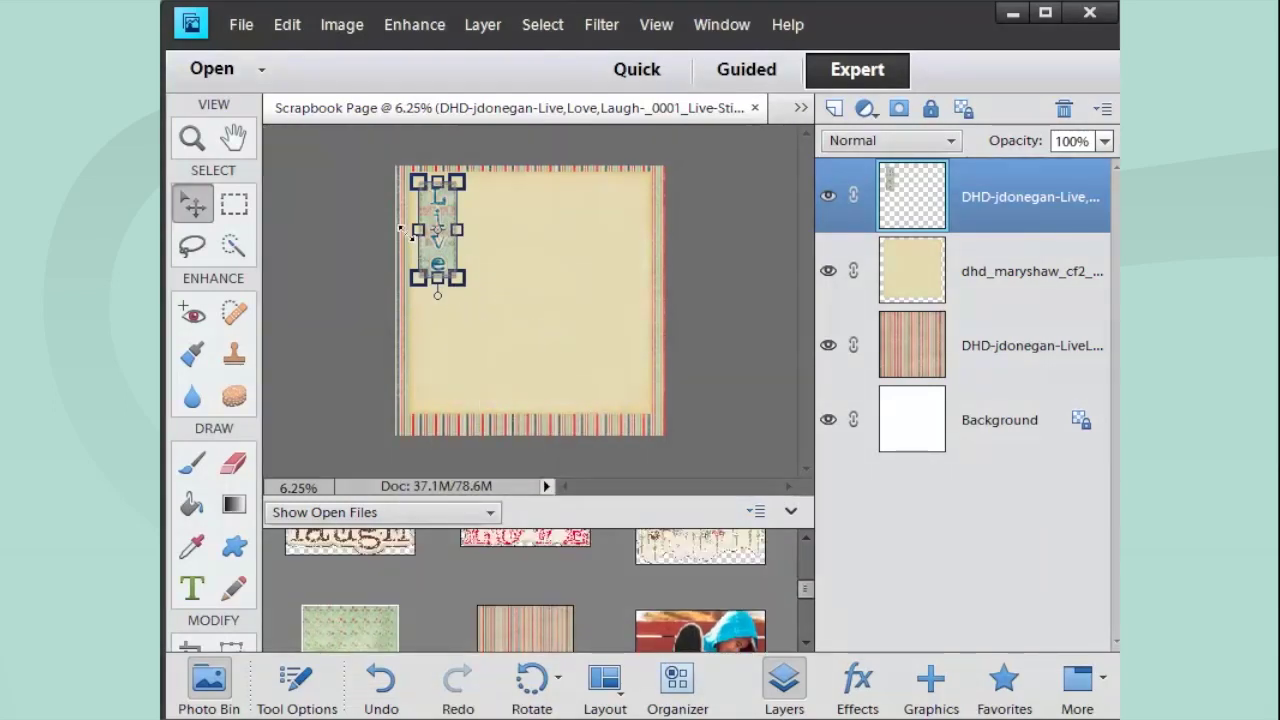
drag(393, 163, 578, 305)
drag(626, 344, 547, 229)
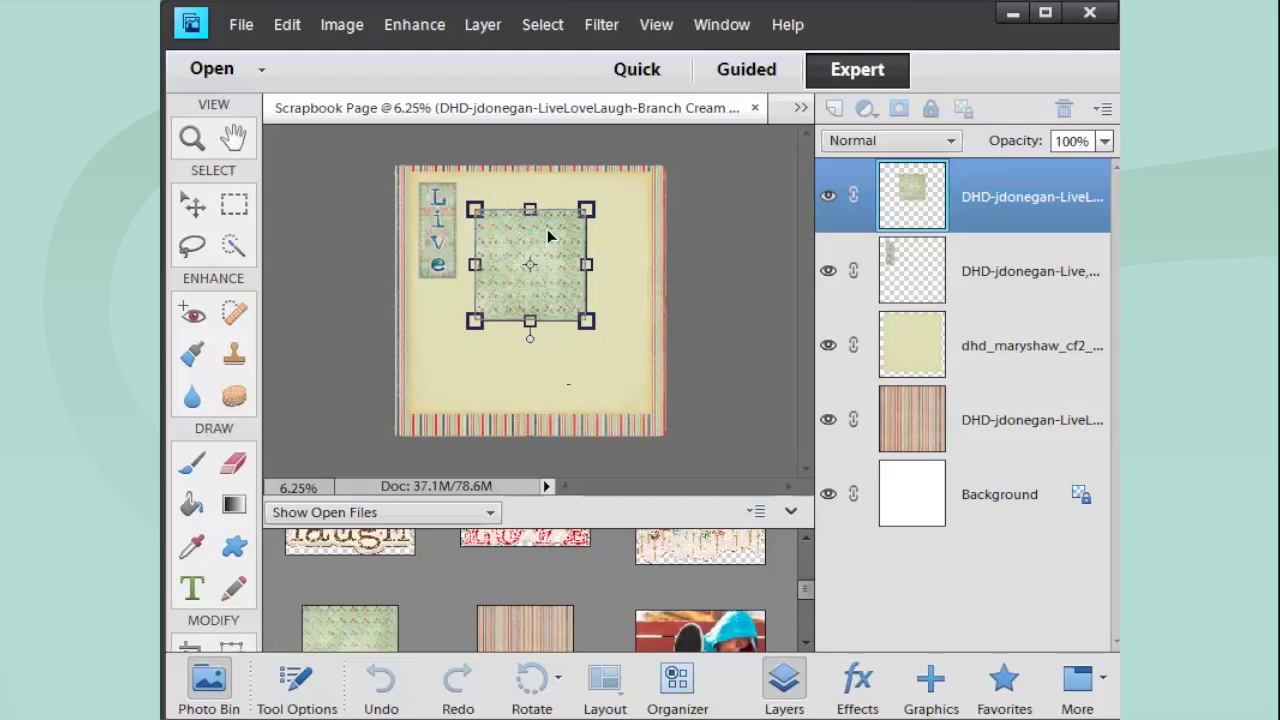
drag(547, 236, 531, 196)
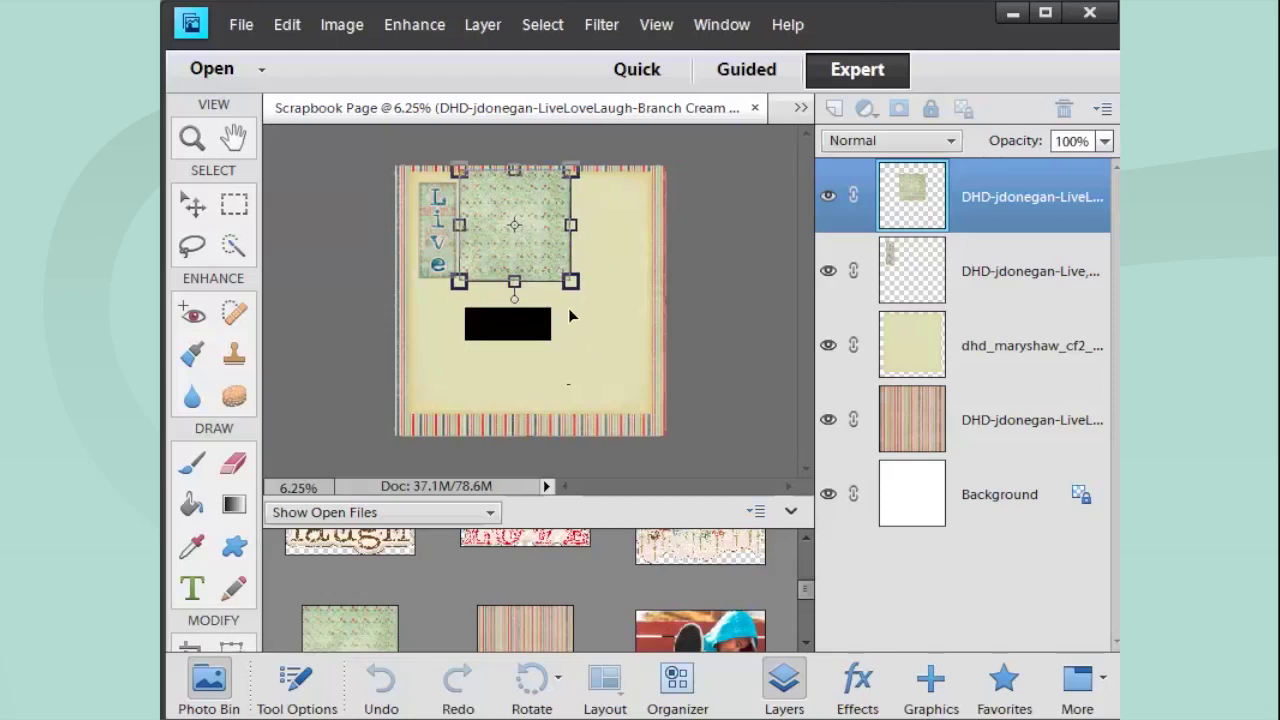
drag(561, 273, 597, 324)
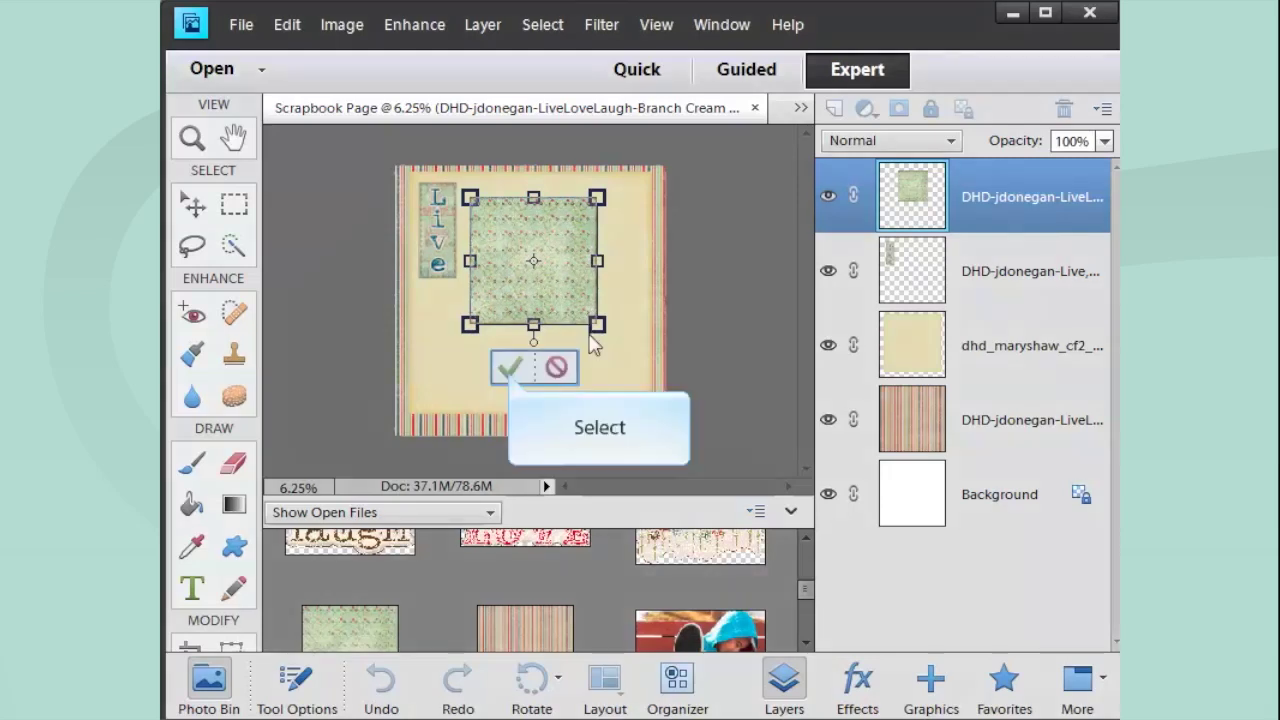
click(510, 376)
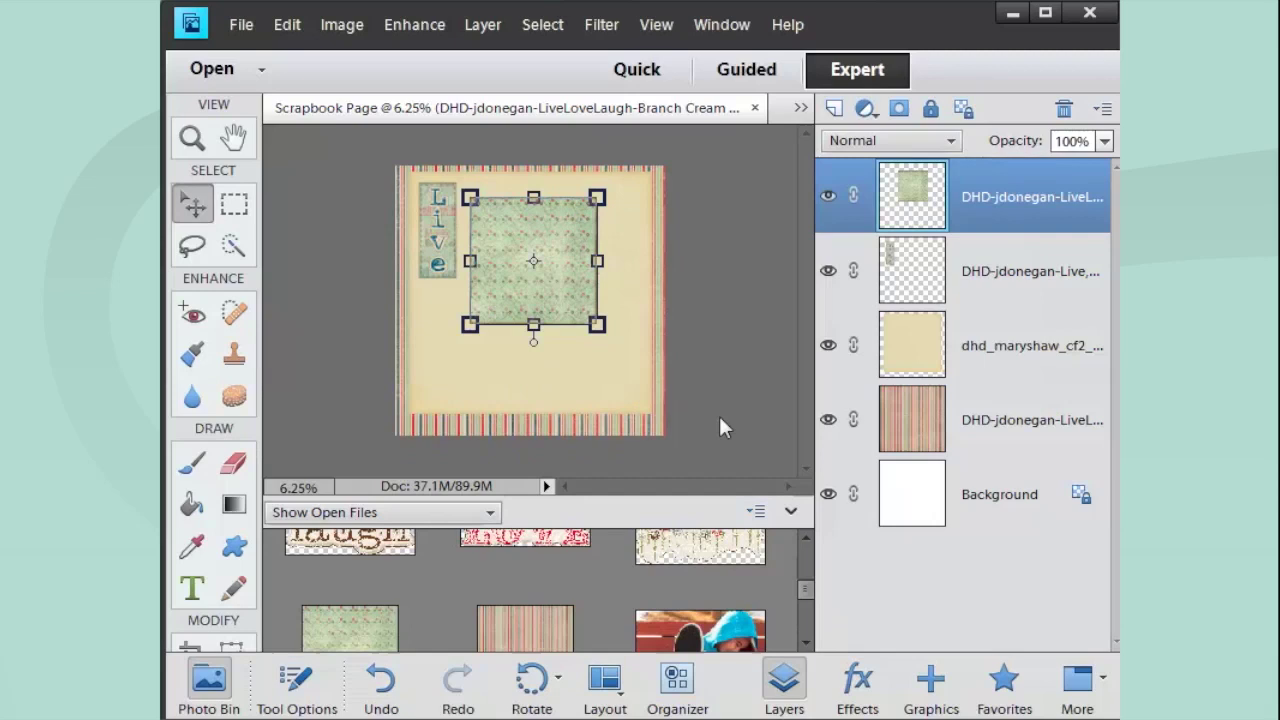
Step: Add the brynn-130225-1.jpg portrait photo, scale it down, and set it on the green mat
scroll(806, 592, up, 2)
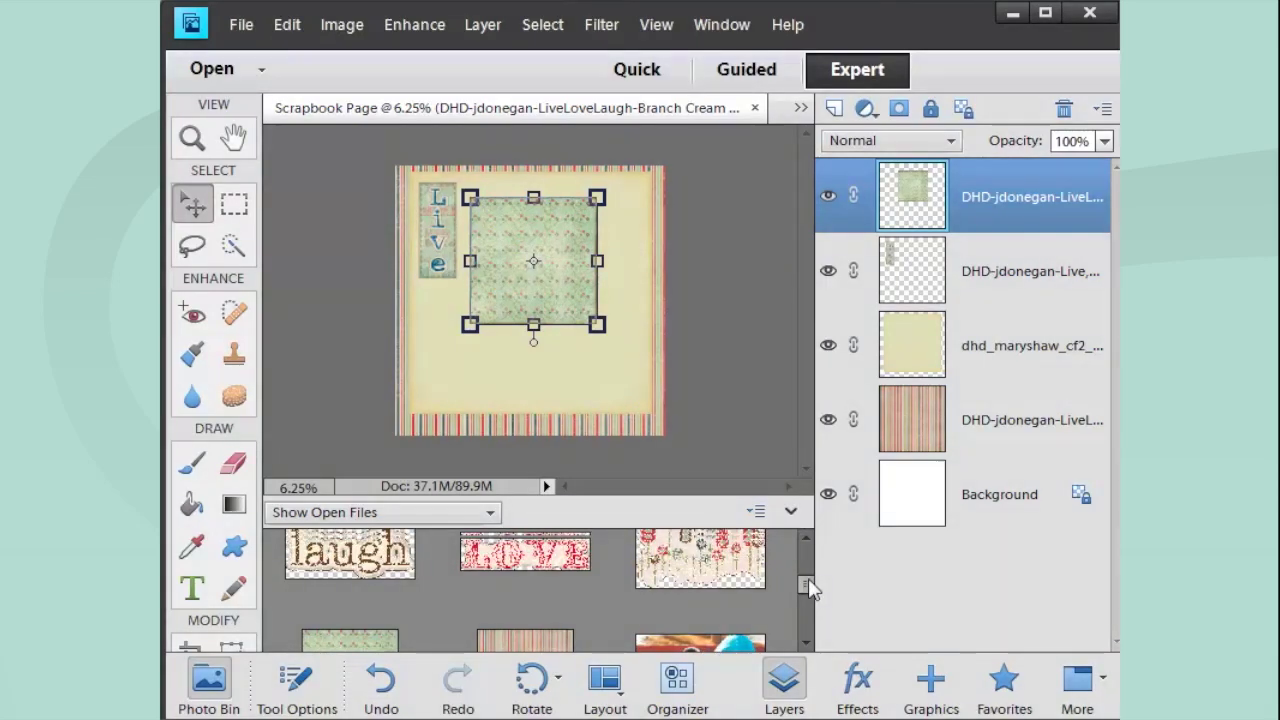
drag(808, 578, 808, 557)
drag(368, 594, 512, 271)
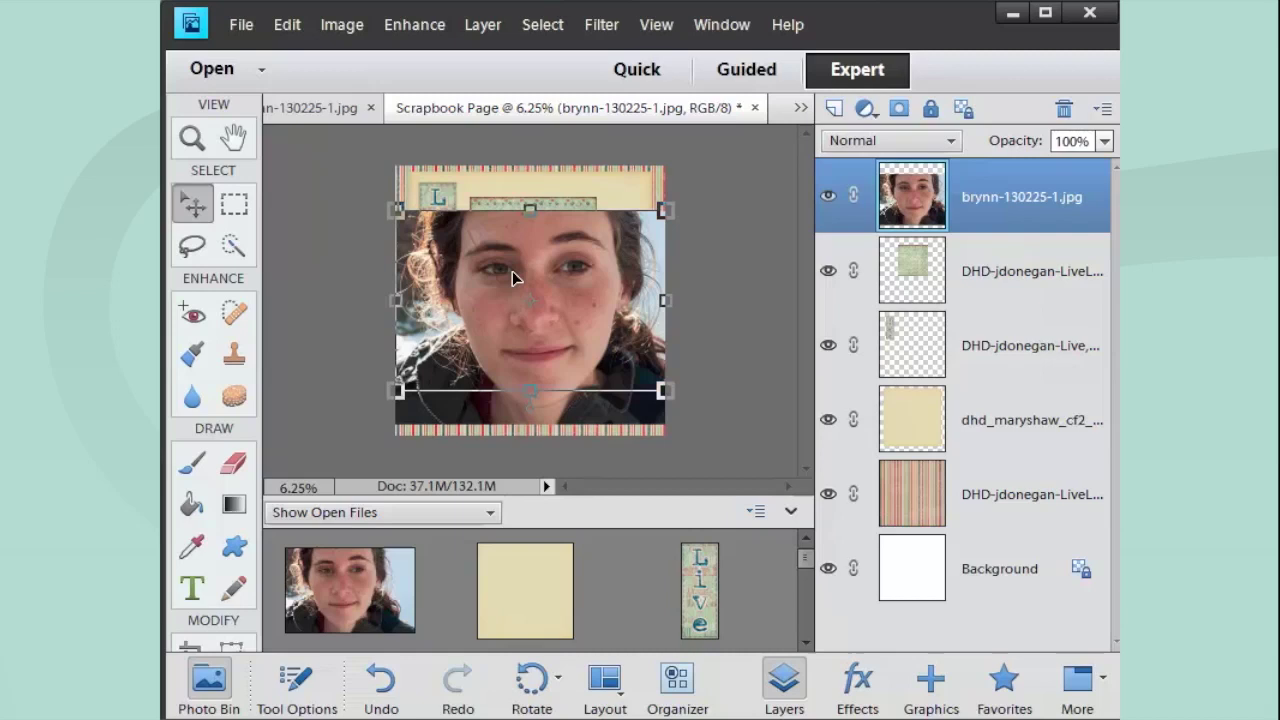
mouse_move(512, 271)
mouse_down()
mouse_move(600, 262)
mouse_move(515, 251)
mouse_up()
drag(660, 197, 541, 277)
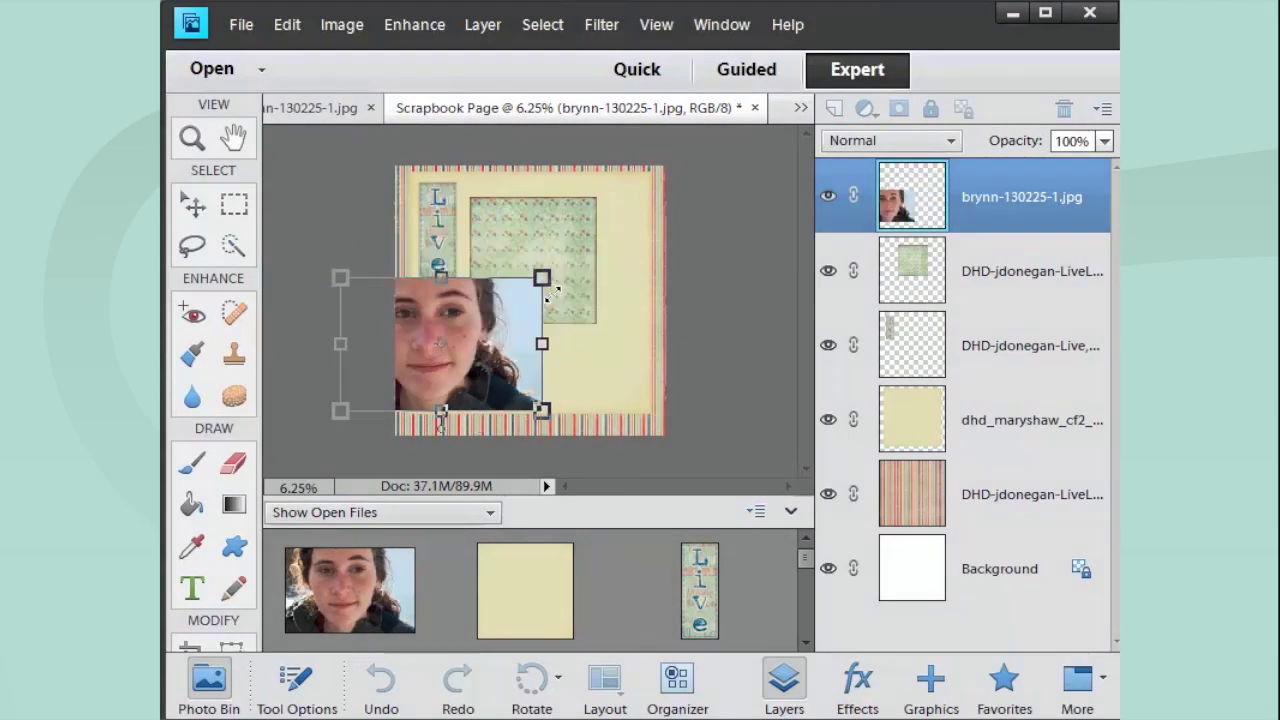
drag(449, 333, 504, 281)
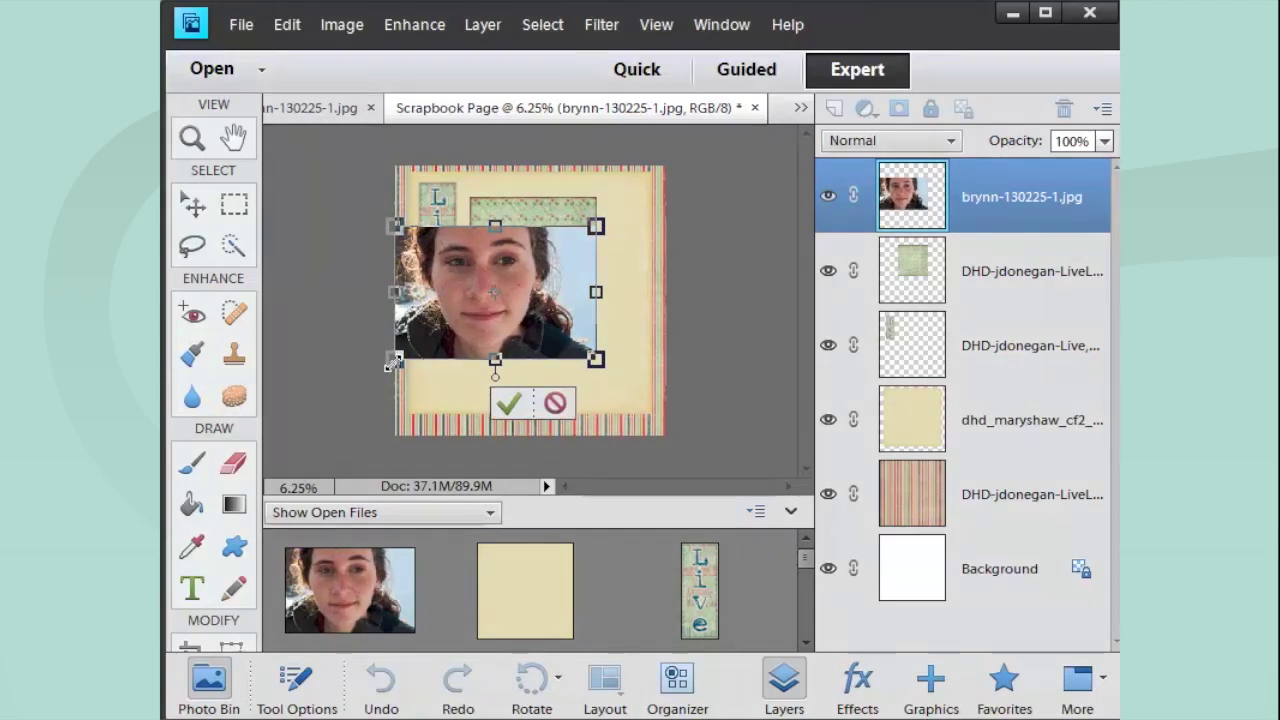
drag(398, 360, 484, 335)
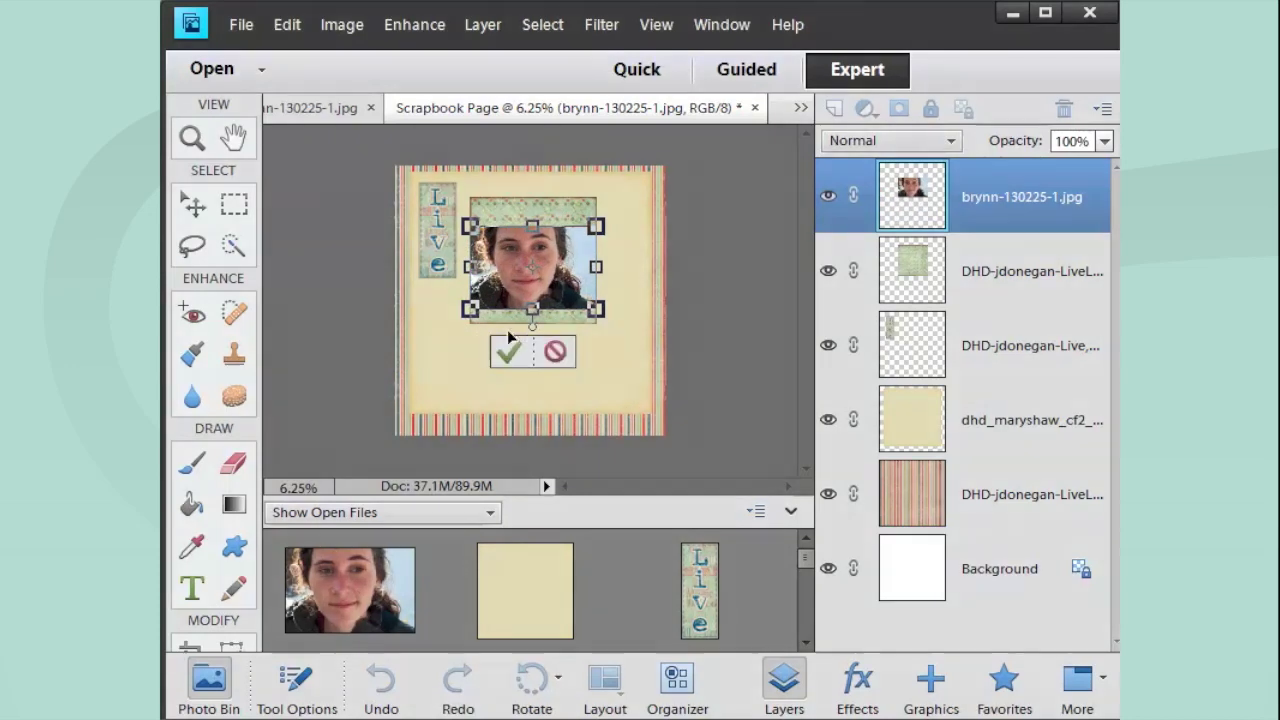
mouse_move(568, 296)
mouse_down()
mouse_move(566, 311)
mouse_move(567, 277)
mouse_up()
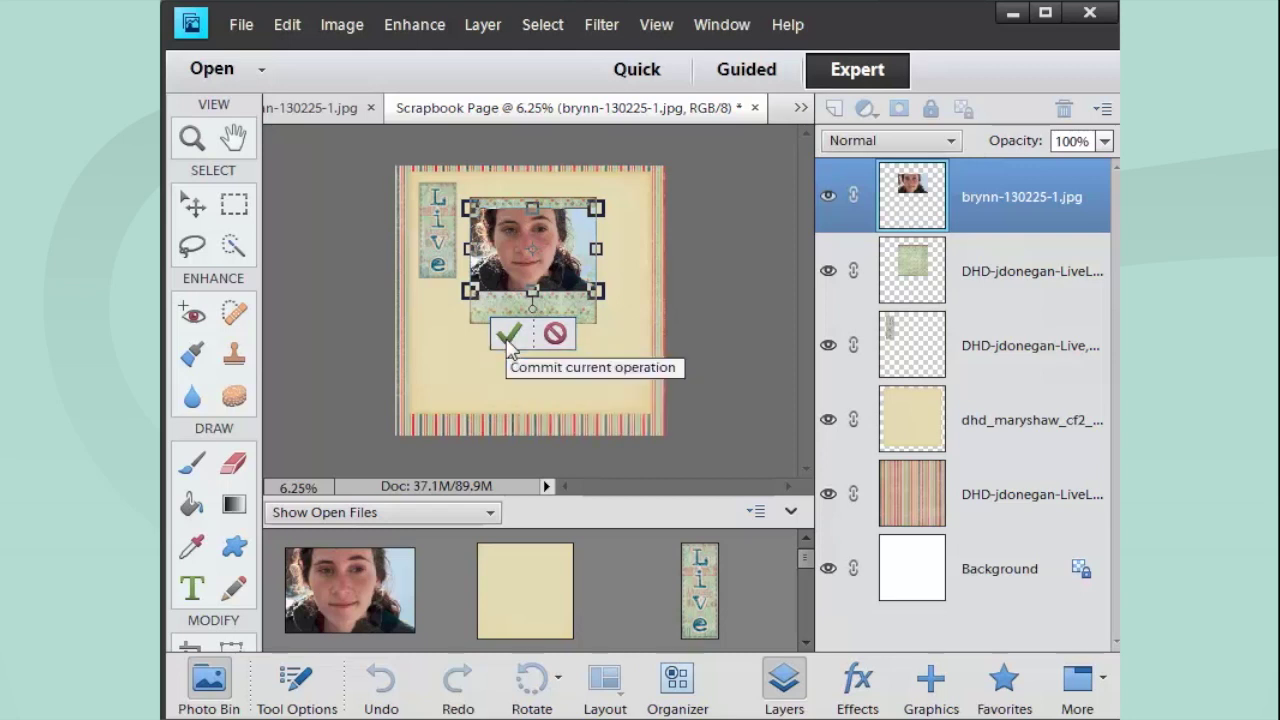
click(508, 340)
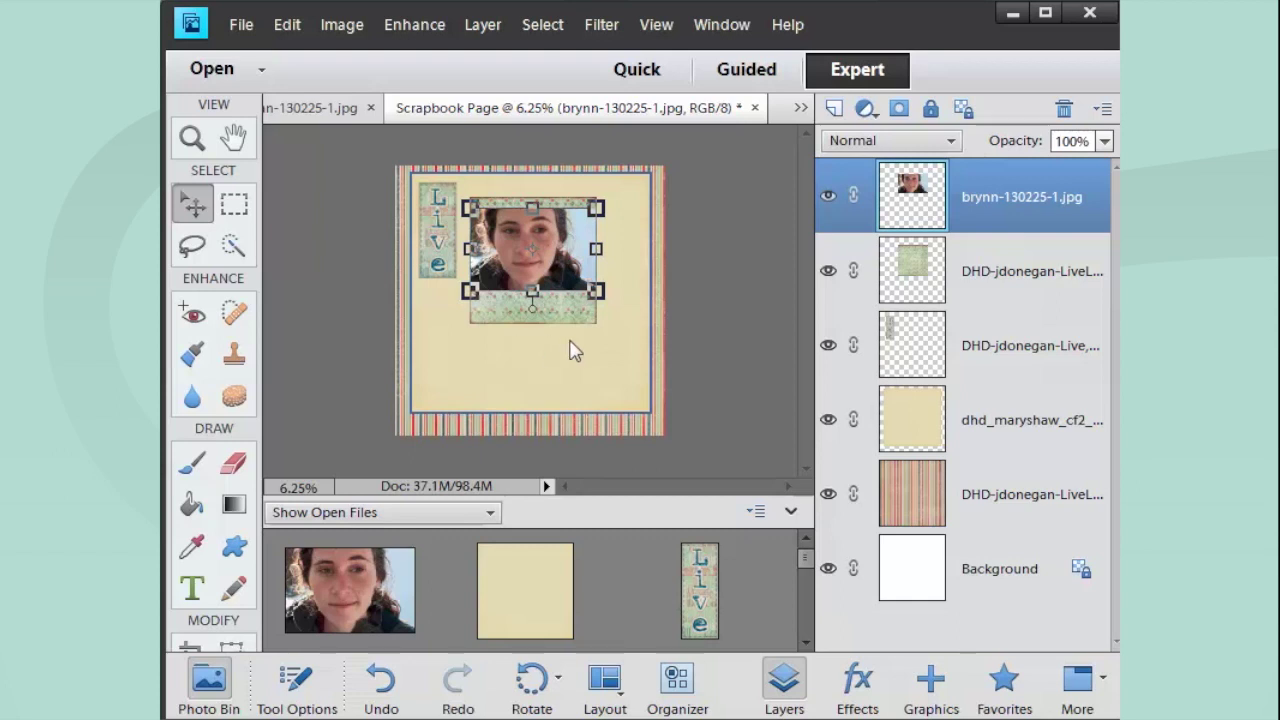
Step: Add the laugh and LOVE stickers, converting to RGB, and move LOVE to the photo's top
drag(806, 550, 809, 566)
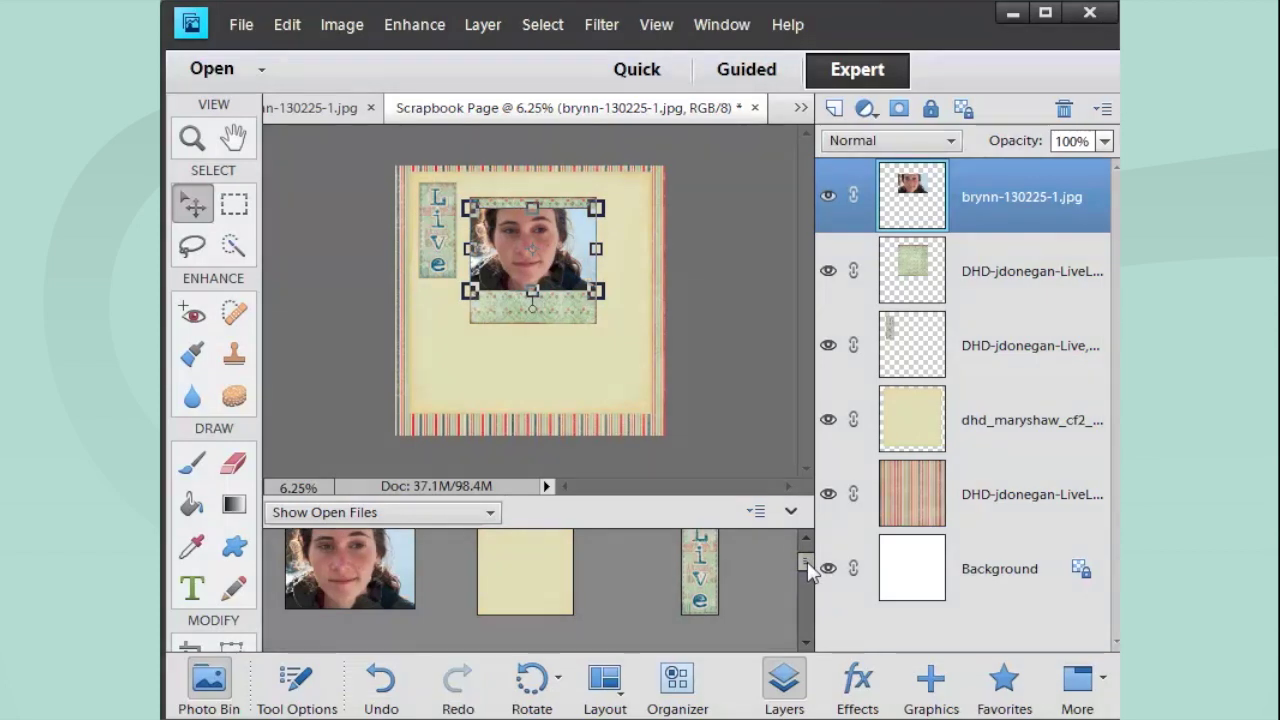
scroll(809, 566, down, 3)
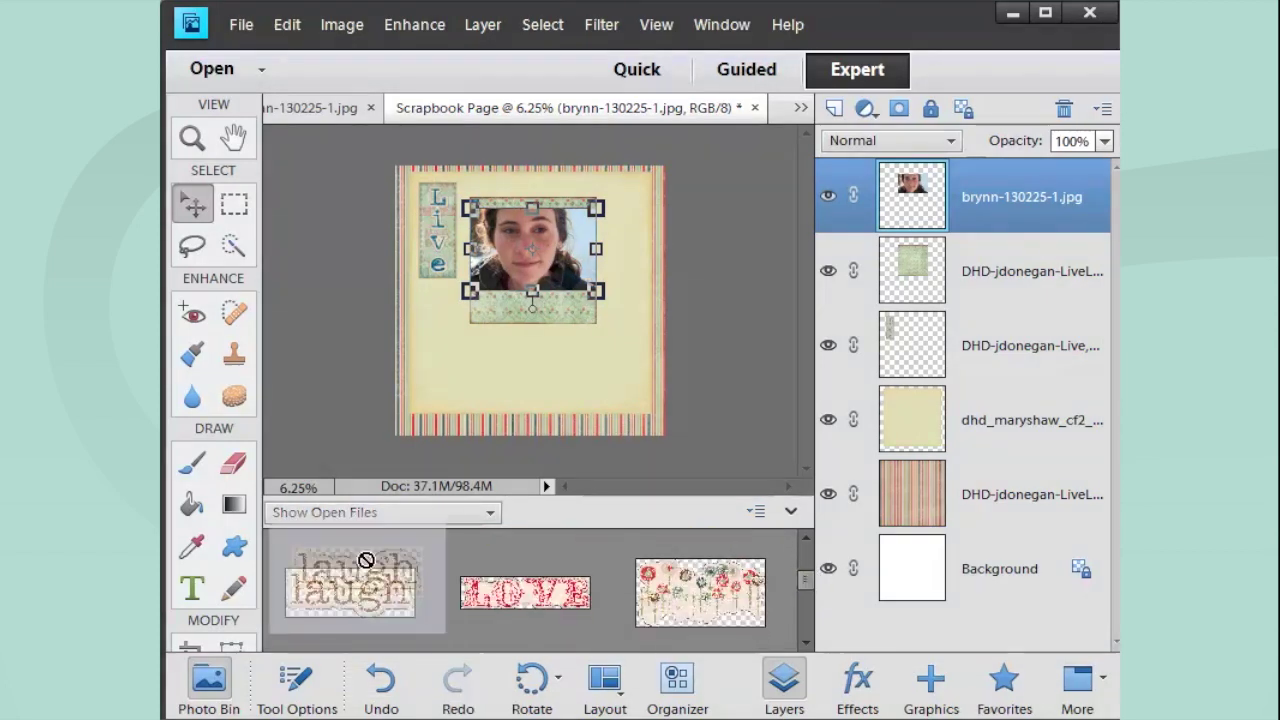
drag(366, 560, 500, 280)
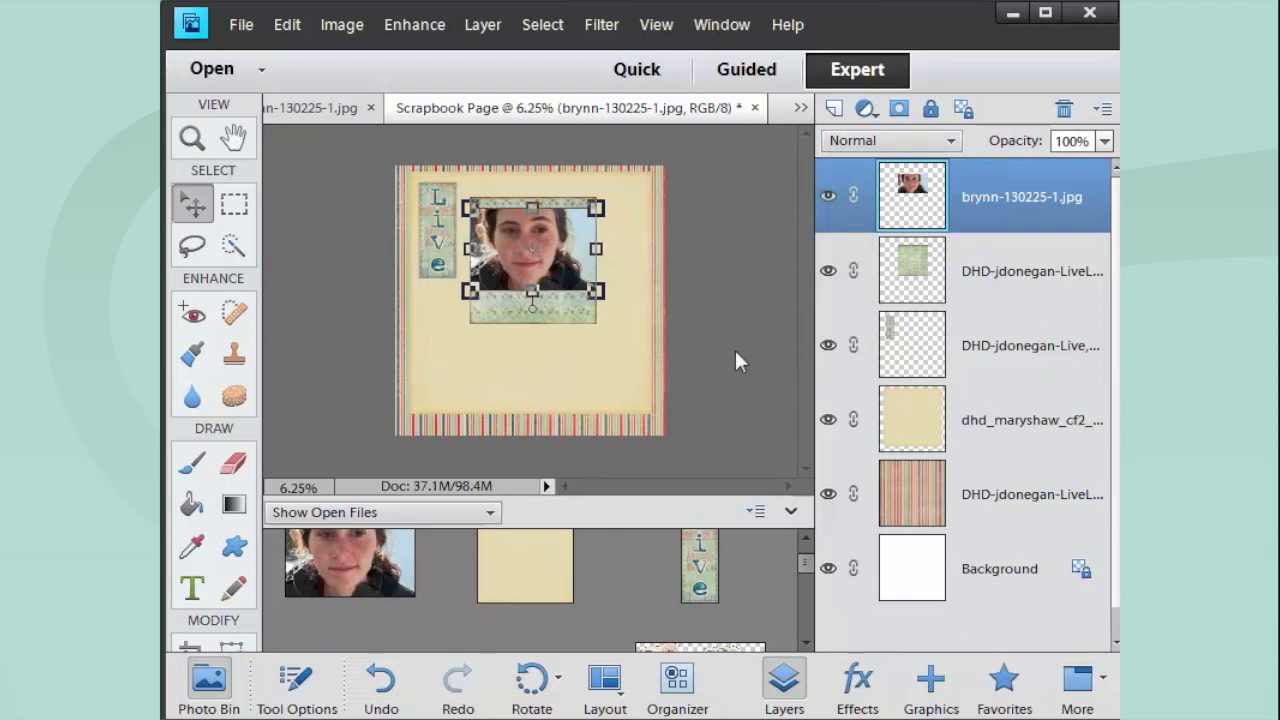
scroll(809, 570, down, 3)
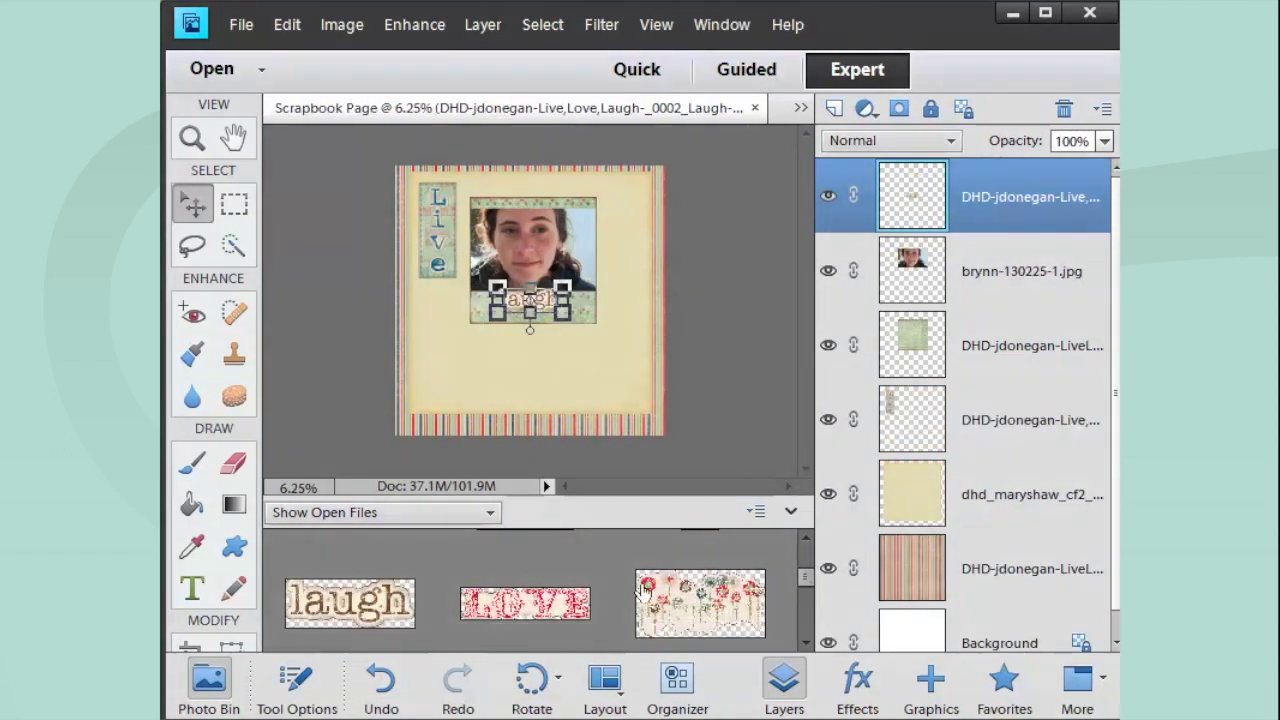
drag(512, 616, 545, 300)
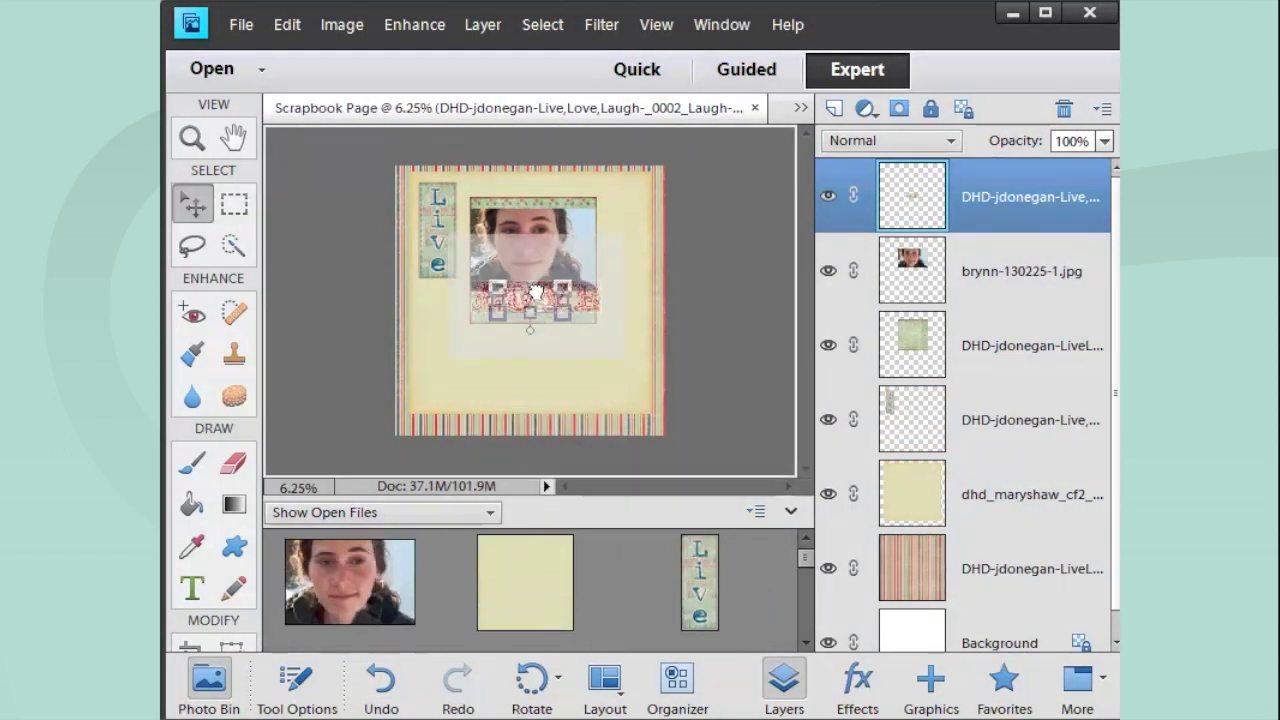
click(600, 308)
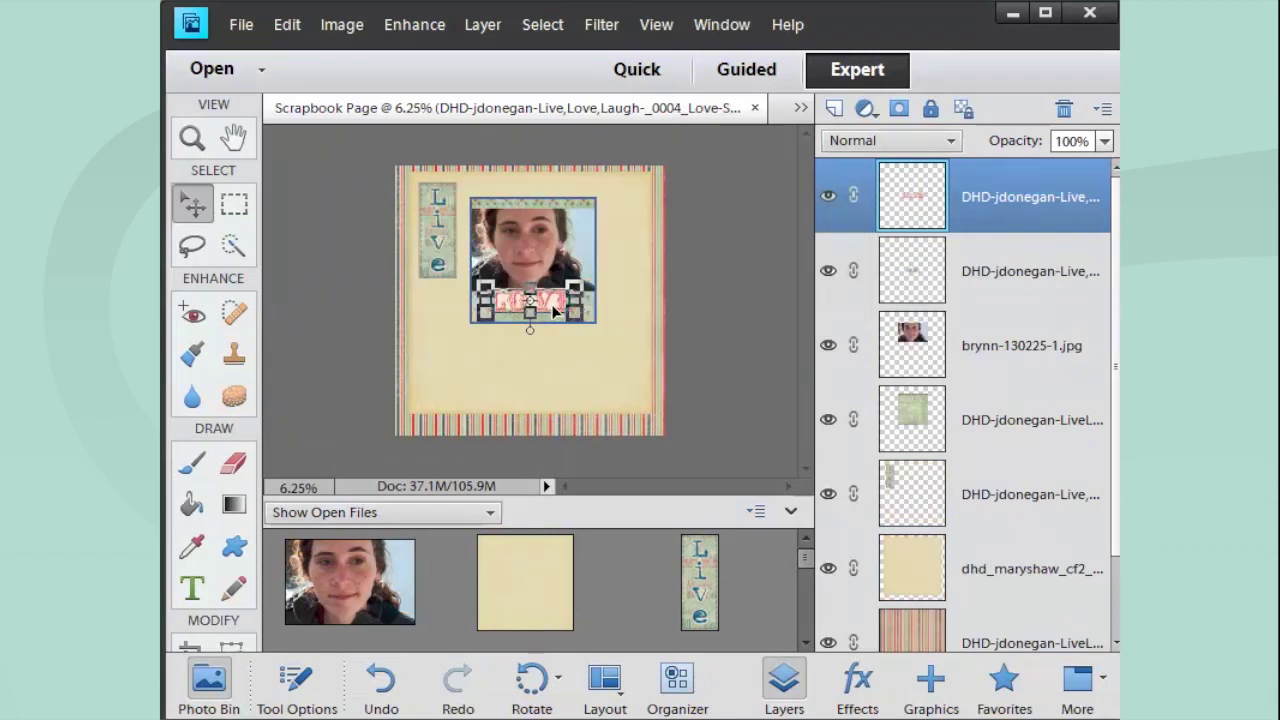
drag(541, 301, 574, 193)
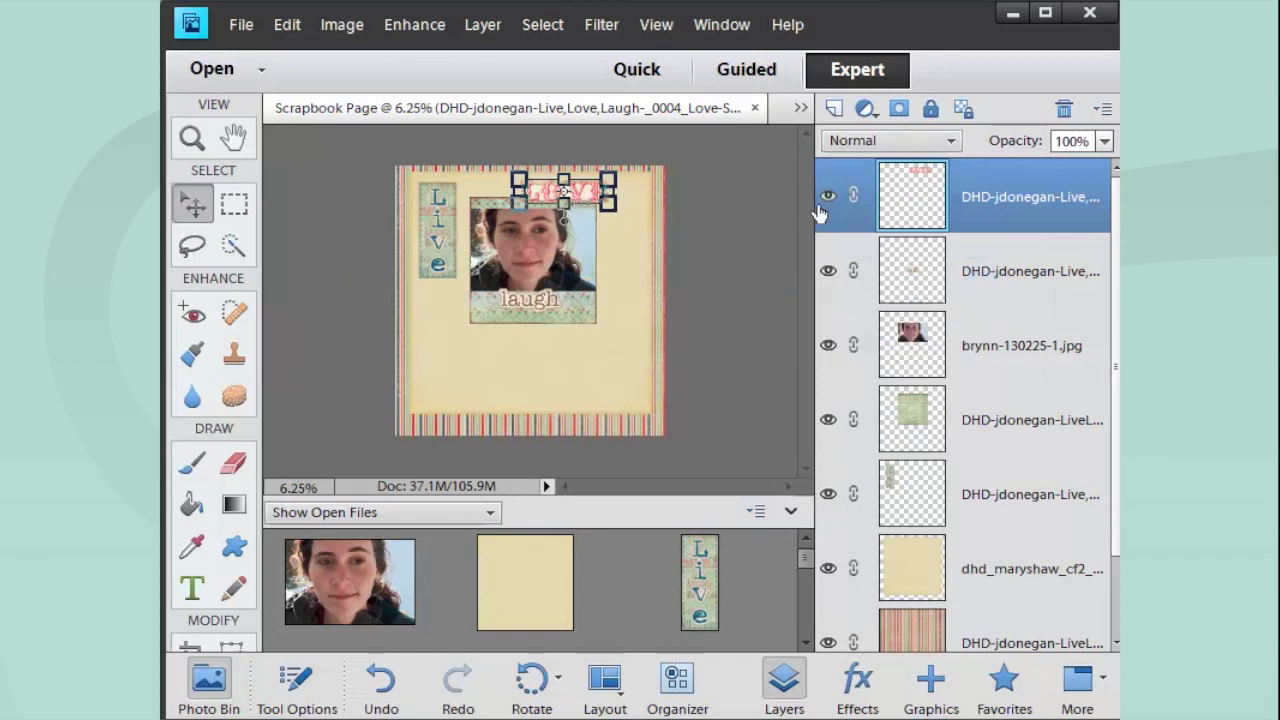
Step: Settle the laugh sticker onto the green strip below the photo
click(973, 276)
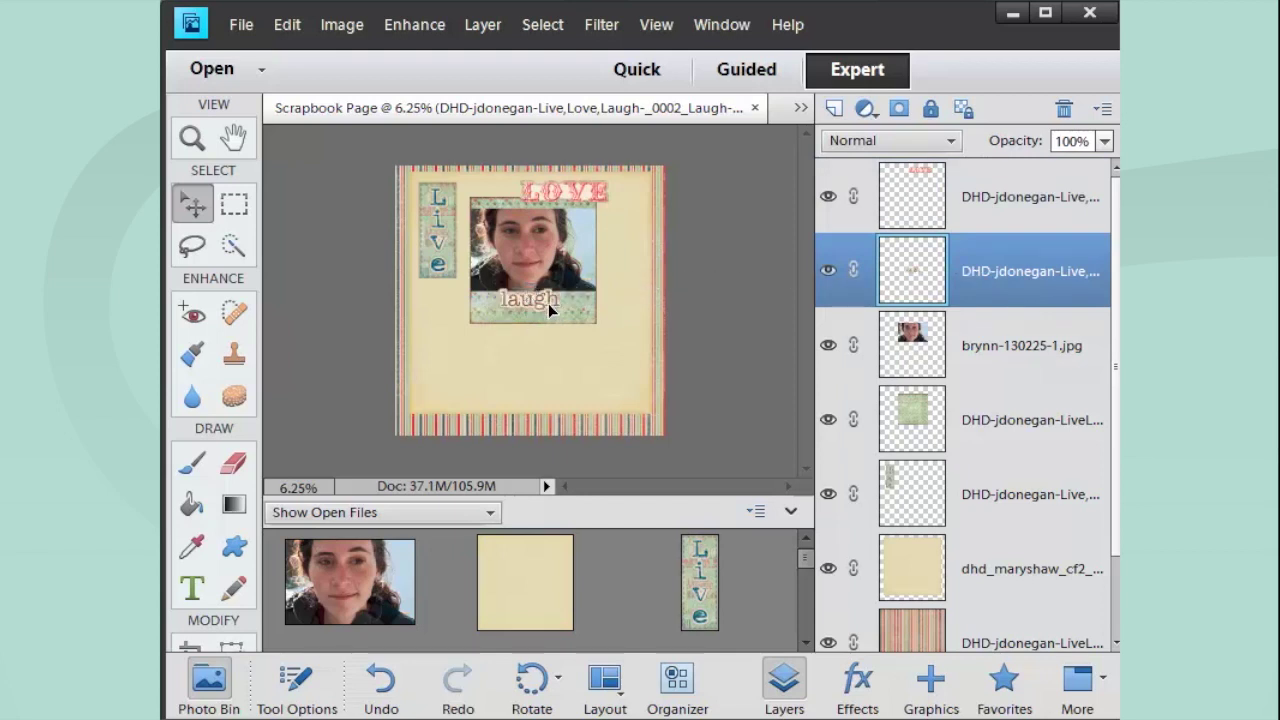
drag(550, 311, 550, 305)
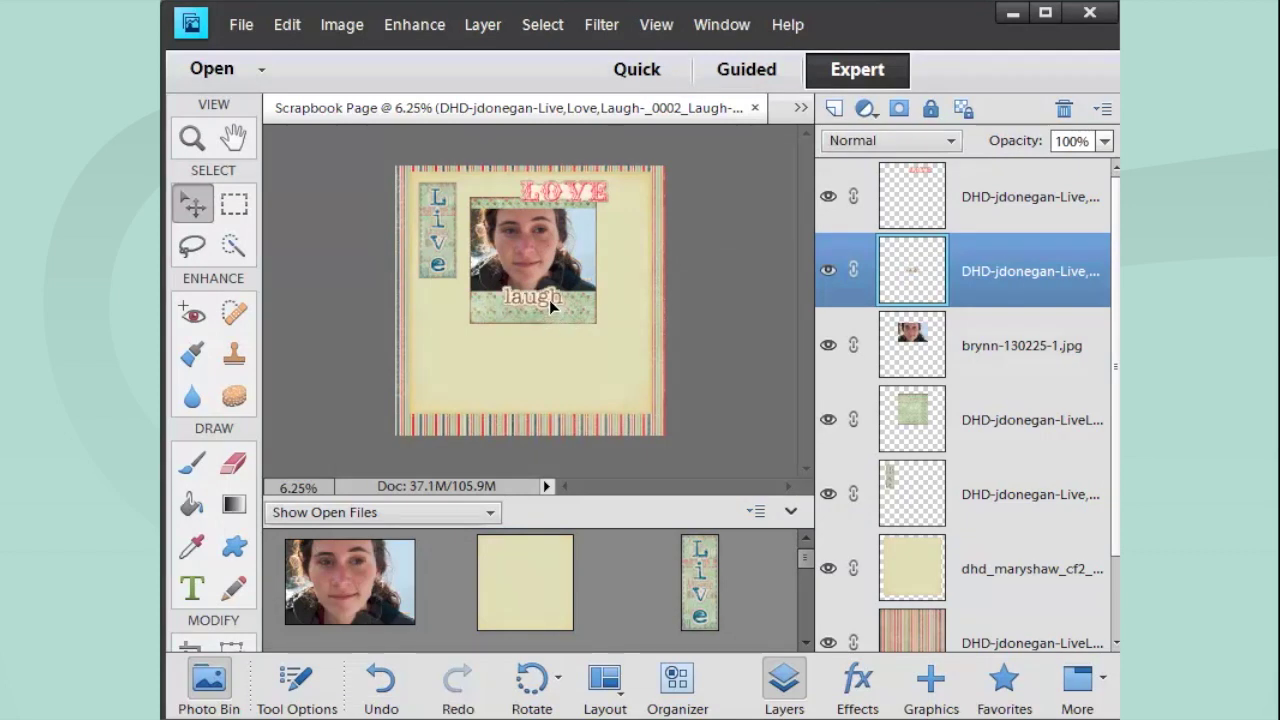
drag(549, 299, 550, 299)
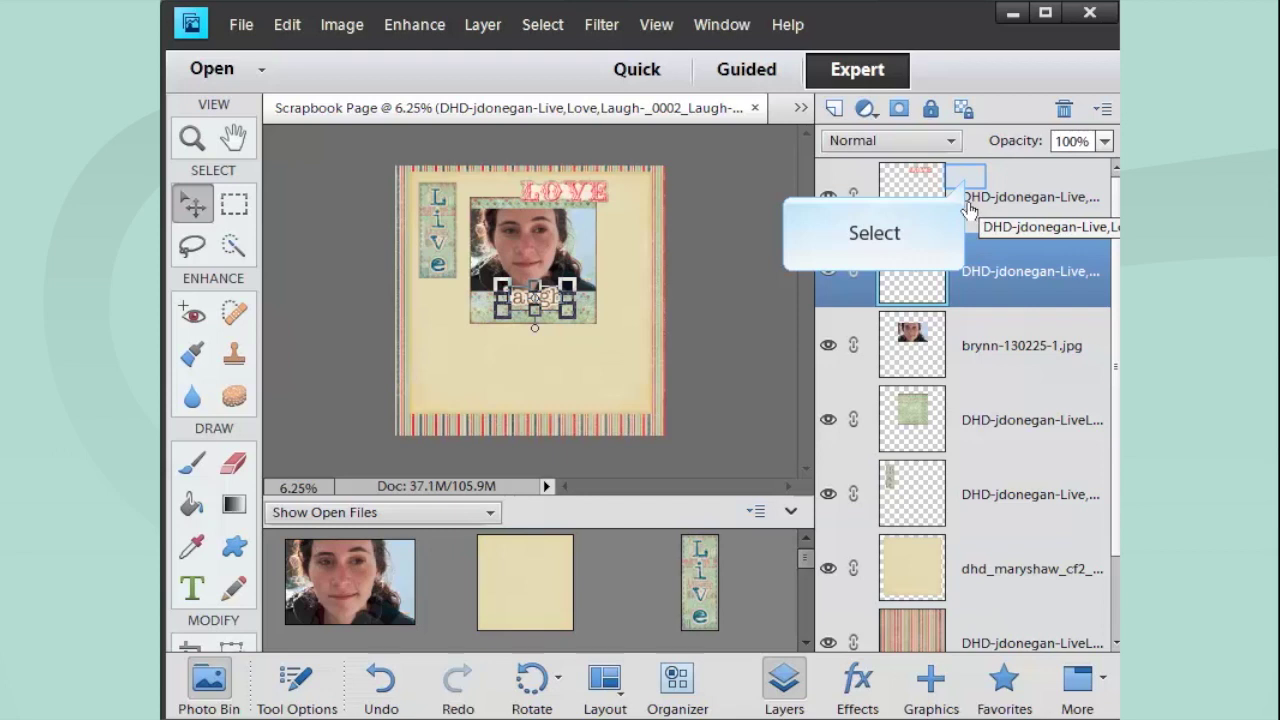
Step: Select the LOVE layer and nudge the sticker slightly along the photo mat's top edge
click(965, 185)
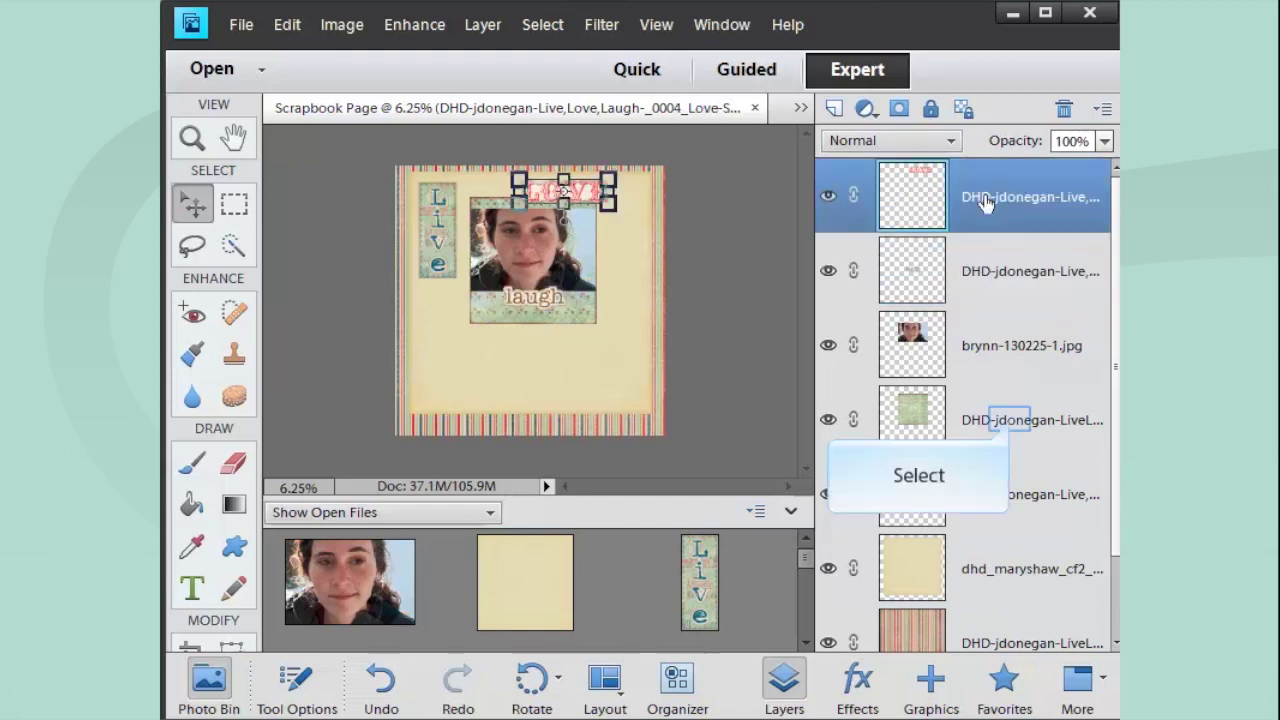
click(1003, 446)
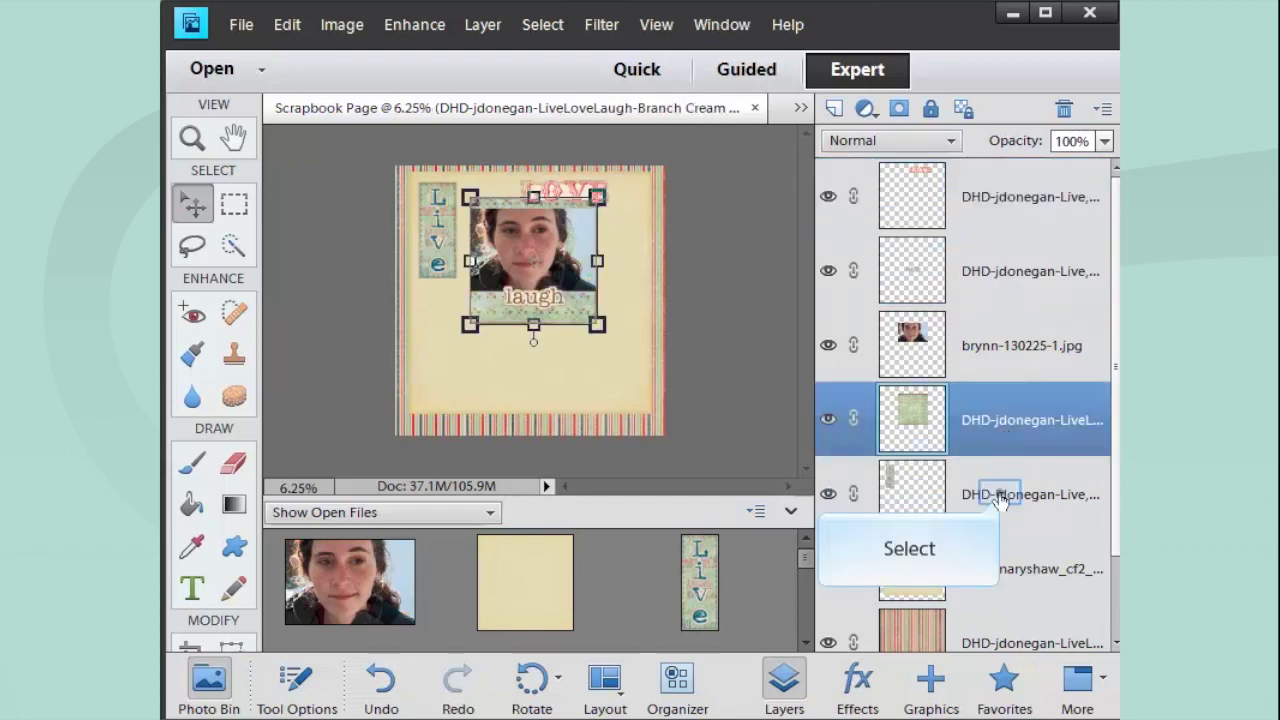
click(1000, 492)
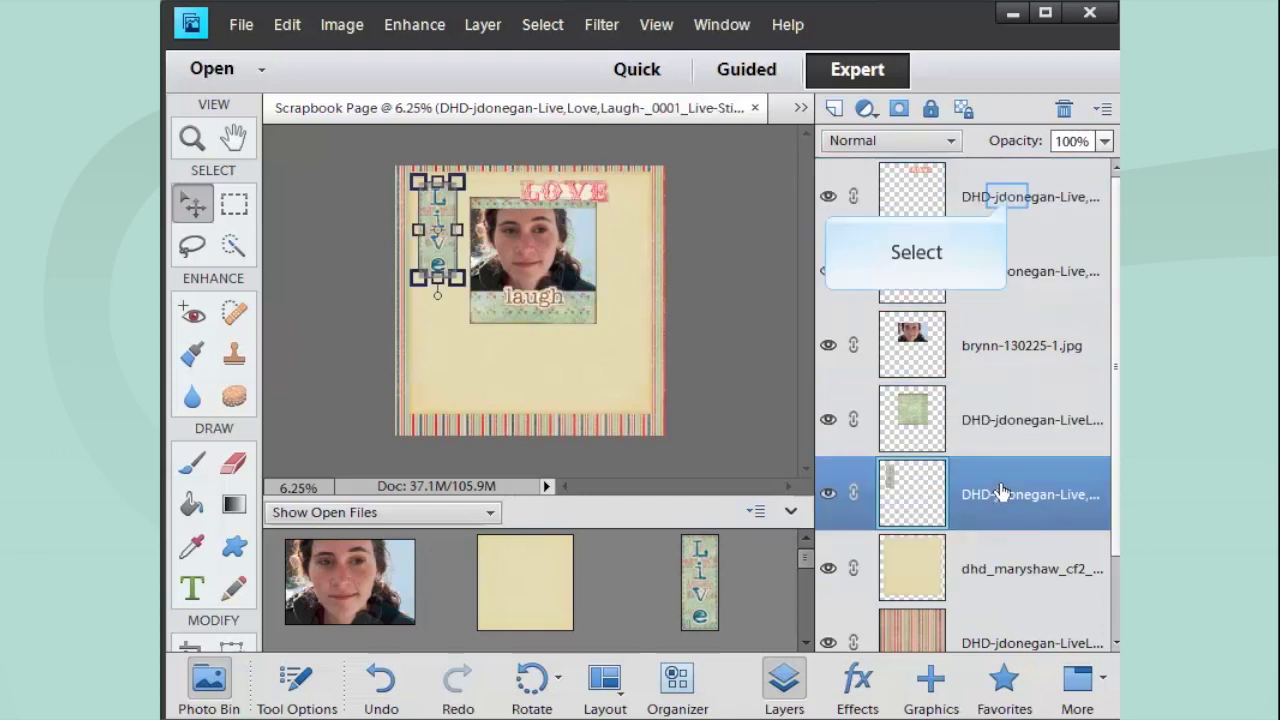
click(1006, 198)
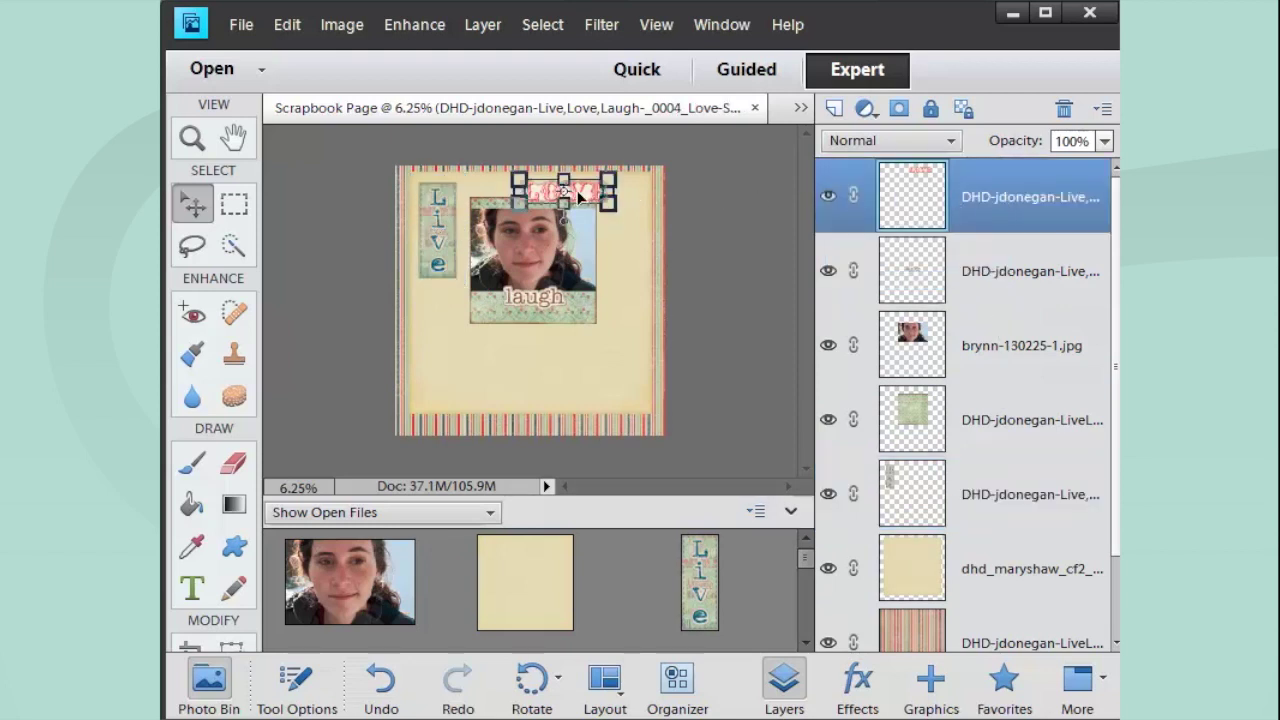
drag(577, 190, 590, 194)
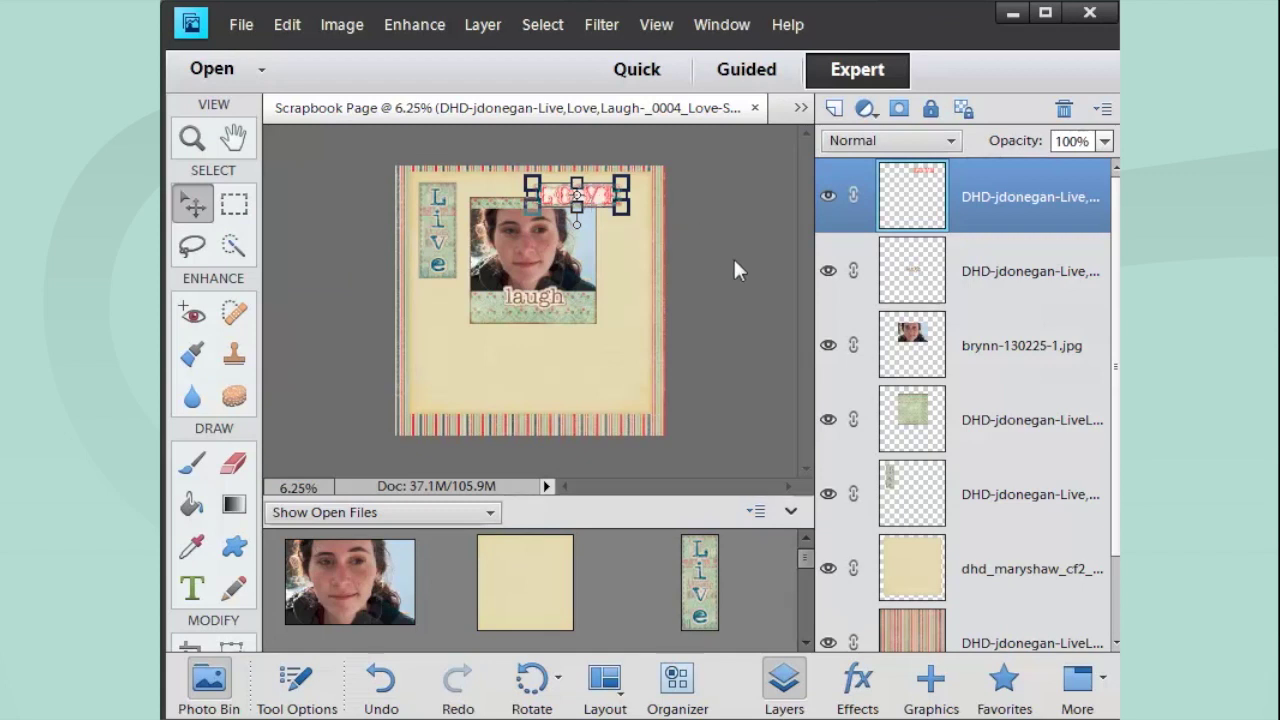
Step: Add the floral sticker, accept the RGB conversion, and shrink it to a small size
drag(805, 554, 812, 590)
drag(700, 590, 540, 400)
click(594, 306)
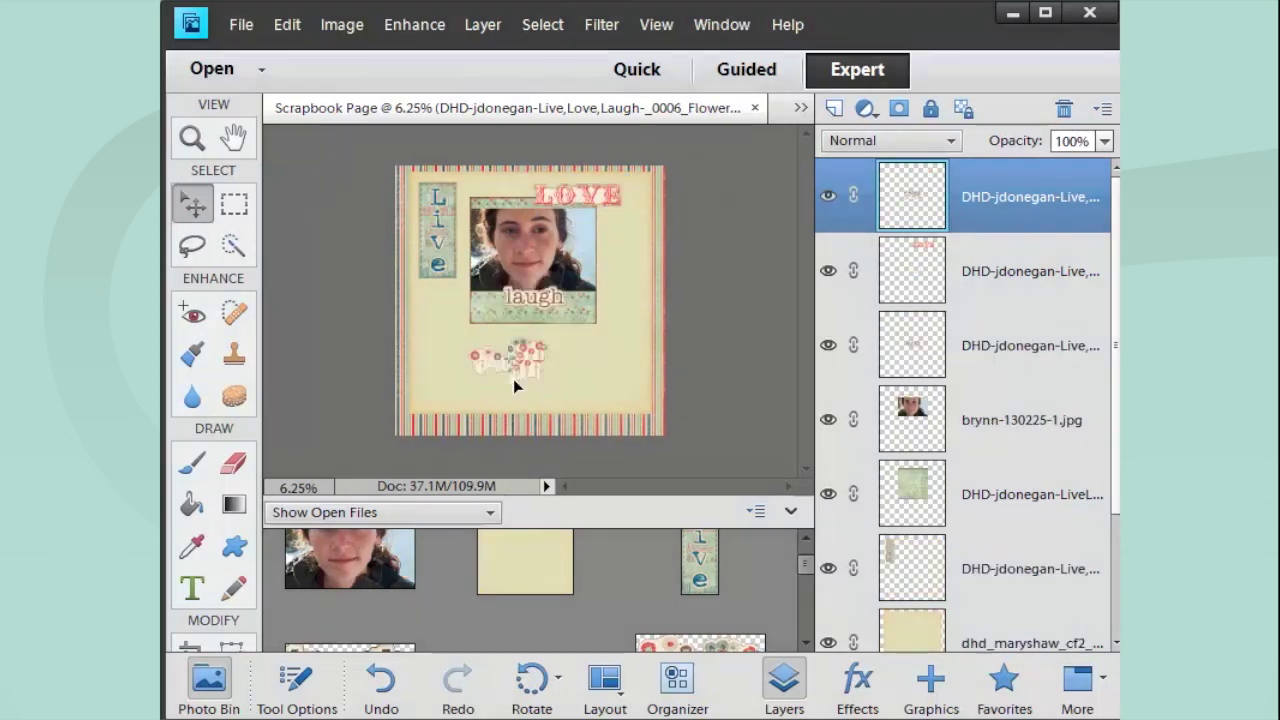
drag(482, 387, 470, 310)
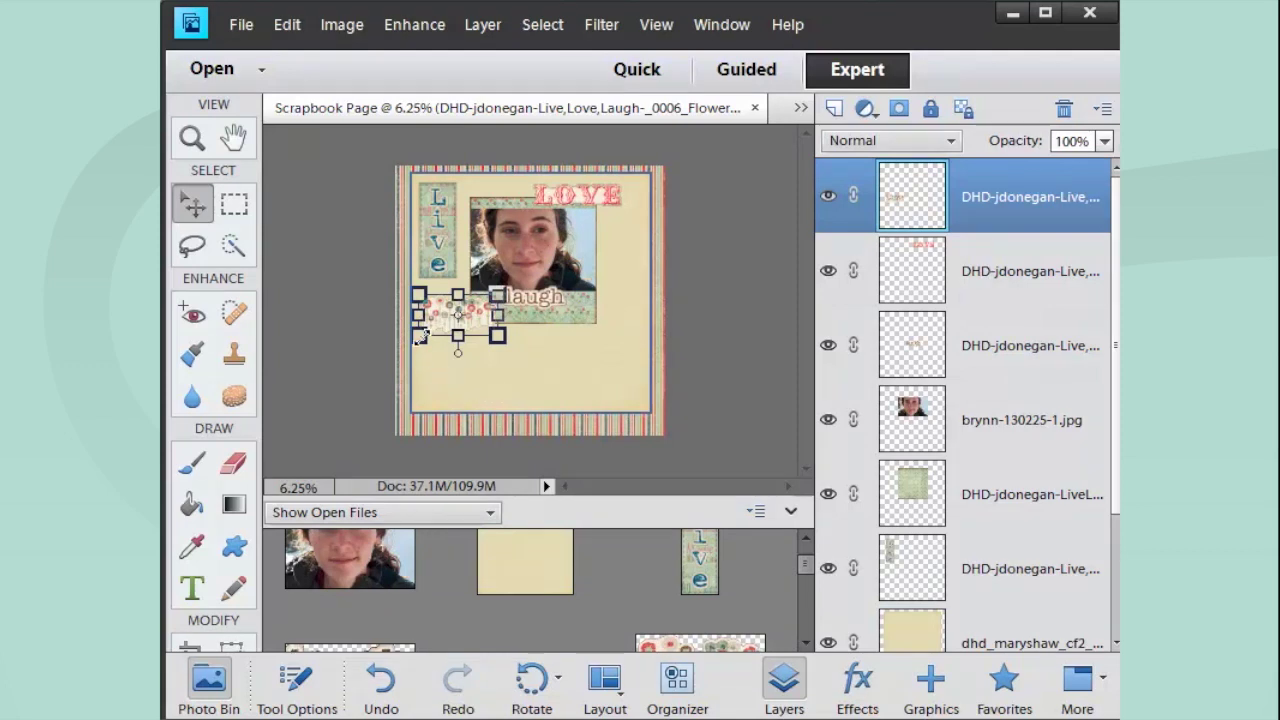
drag(422, 350, 458, 328)
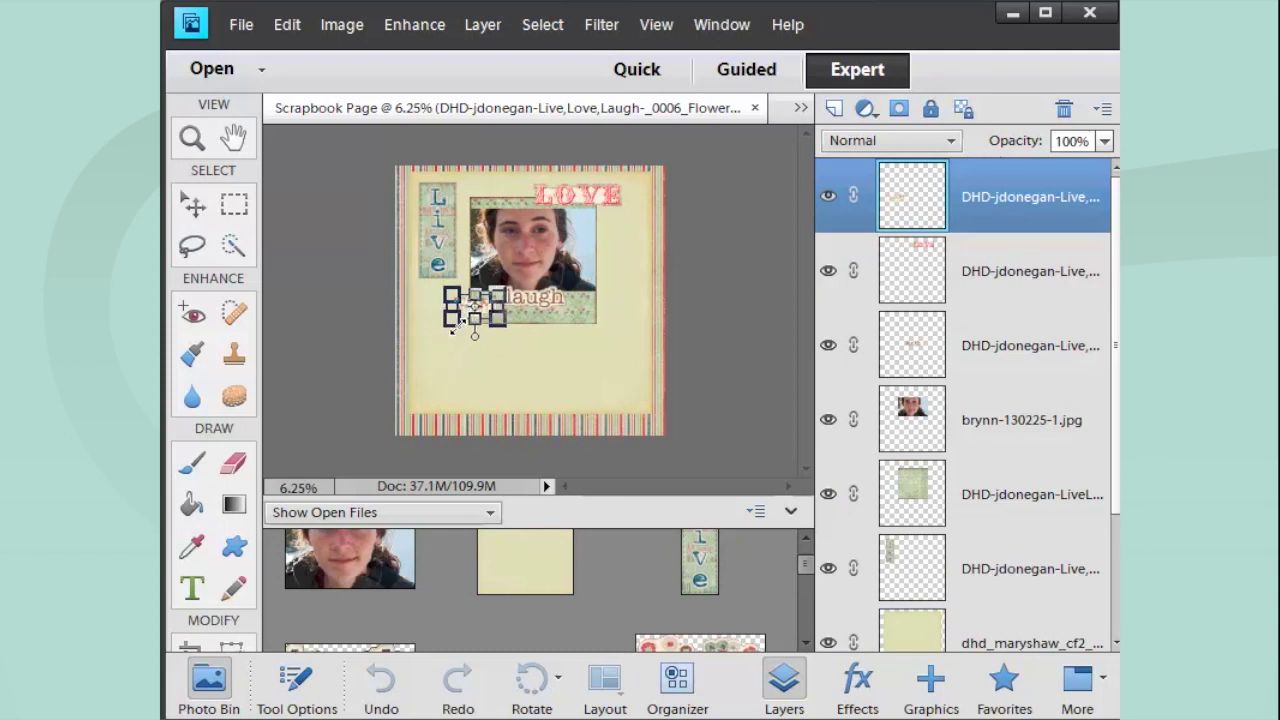
click(411, 360)
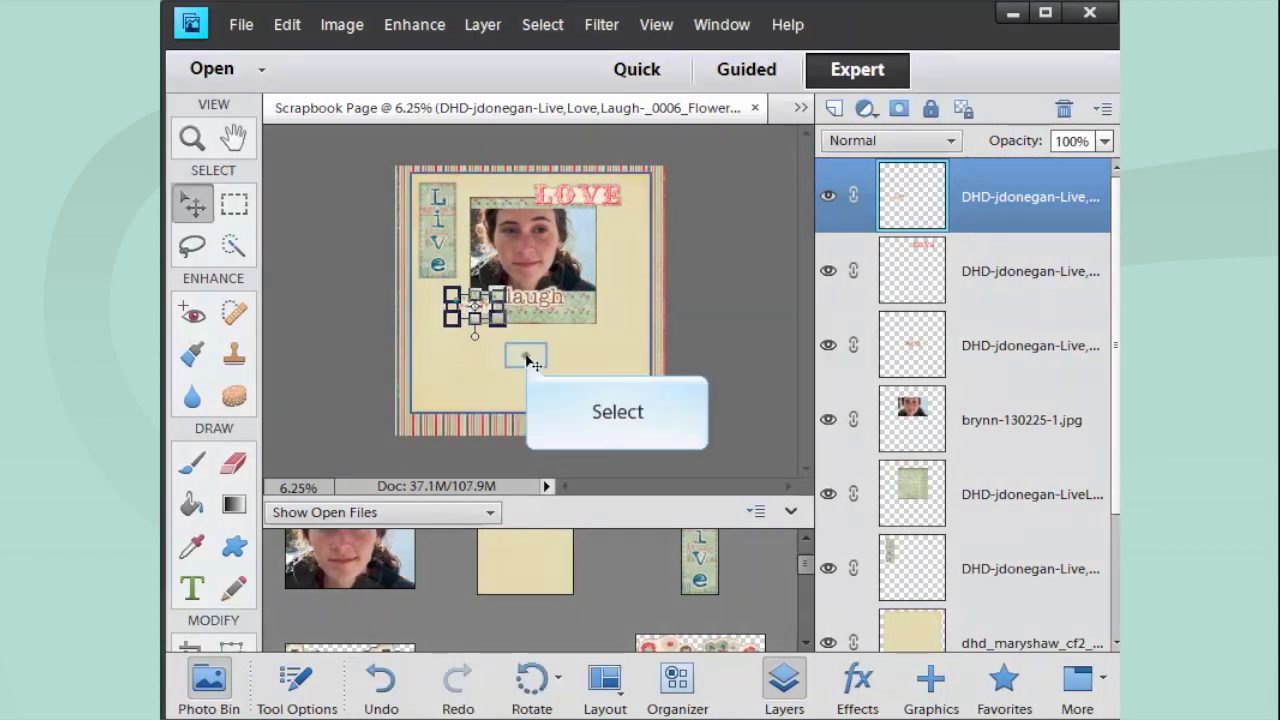
Step: Move the small flower sticker to the photo mat's lower-left corner beside the laugh sticker
click(504, 352)
click(487, 313)
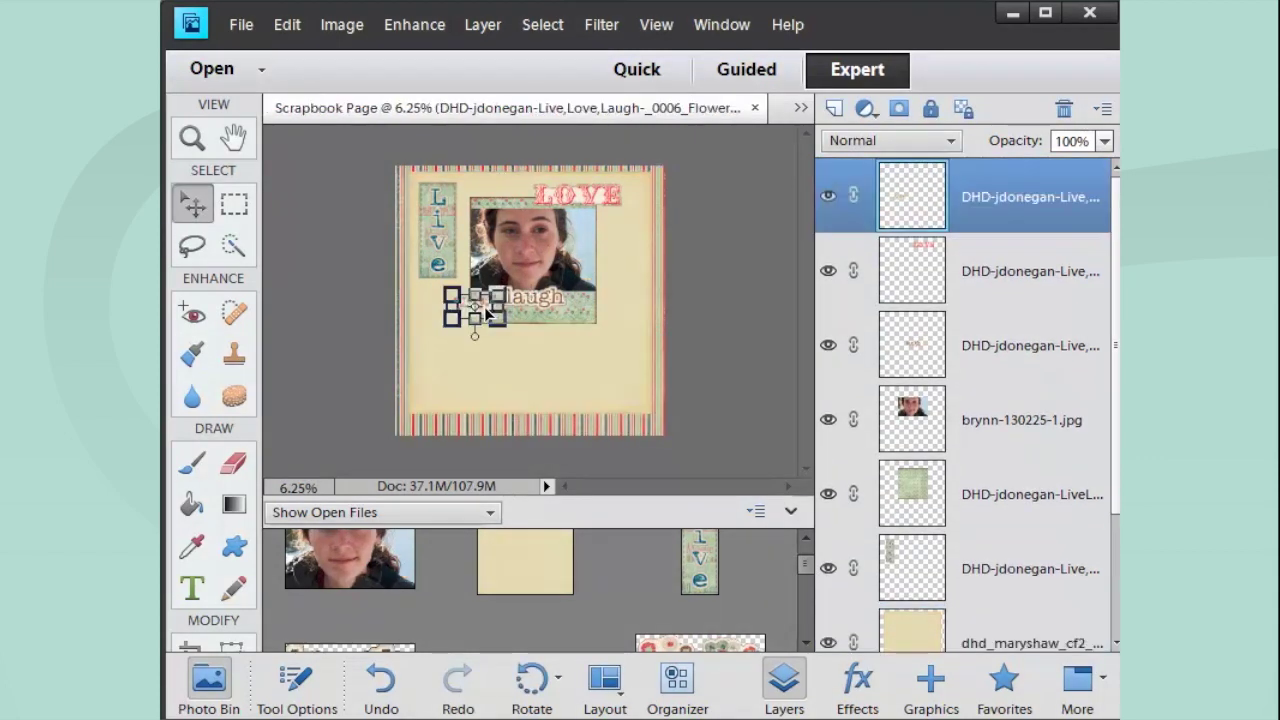
click(557, 360)
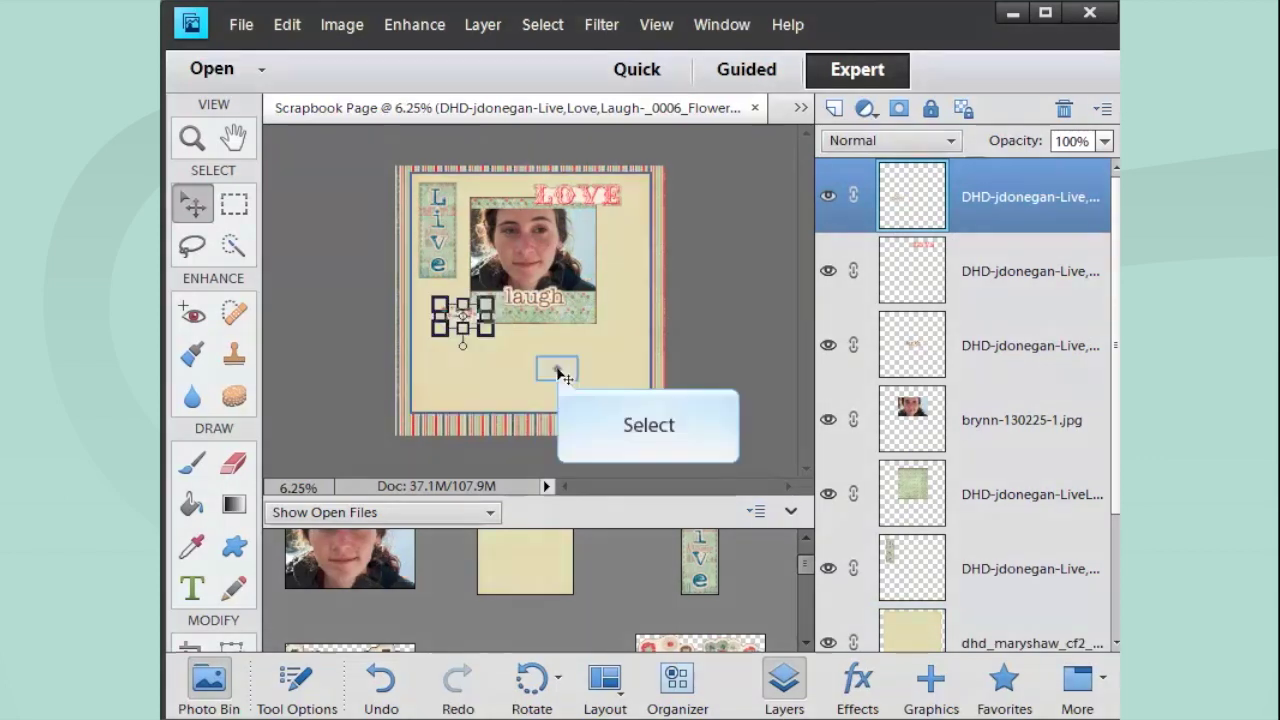
click(593, 254)
click(590, 297)
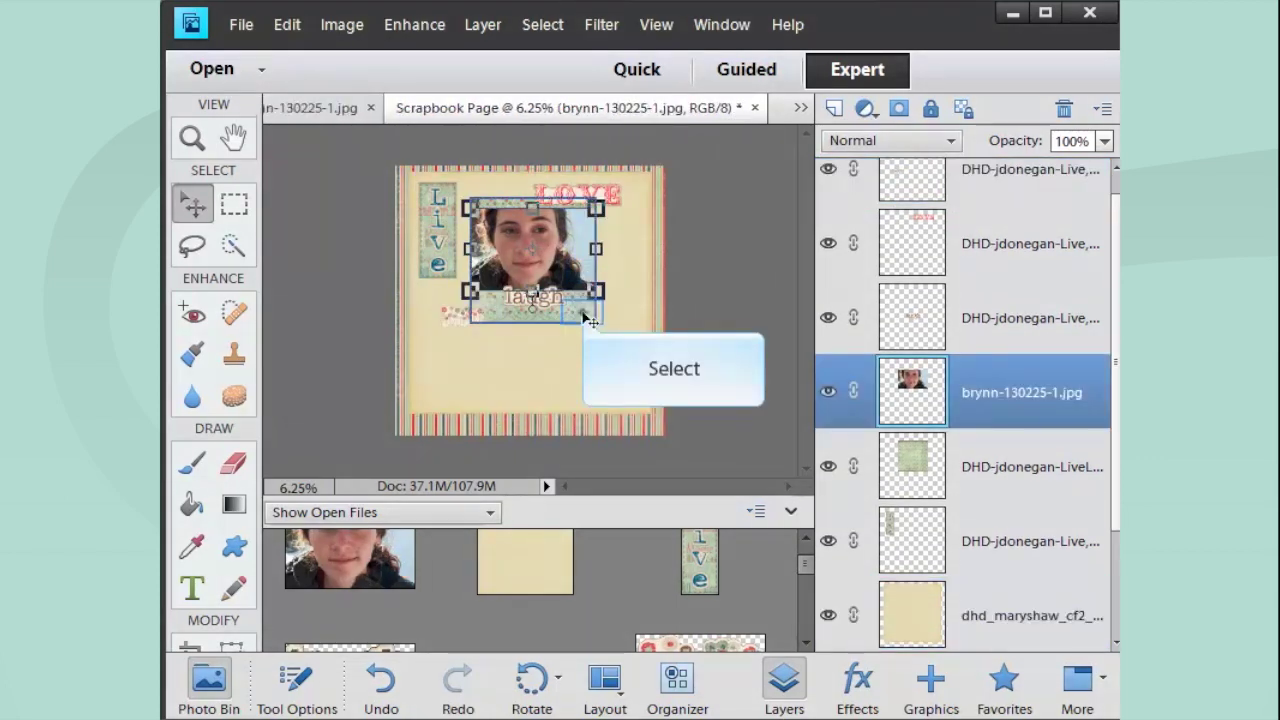
click(538, 318)
click(436, 352)
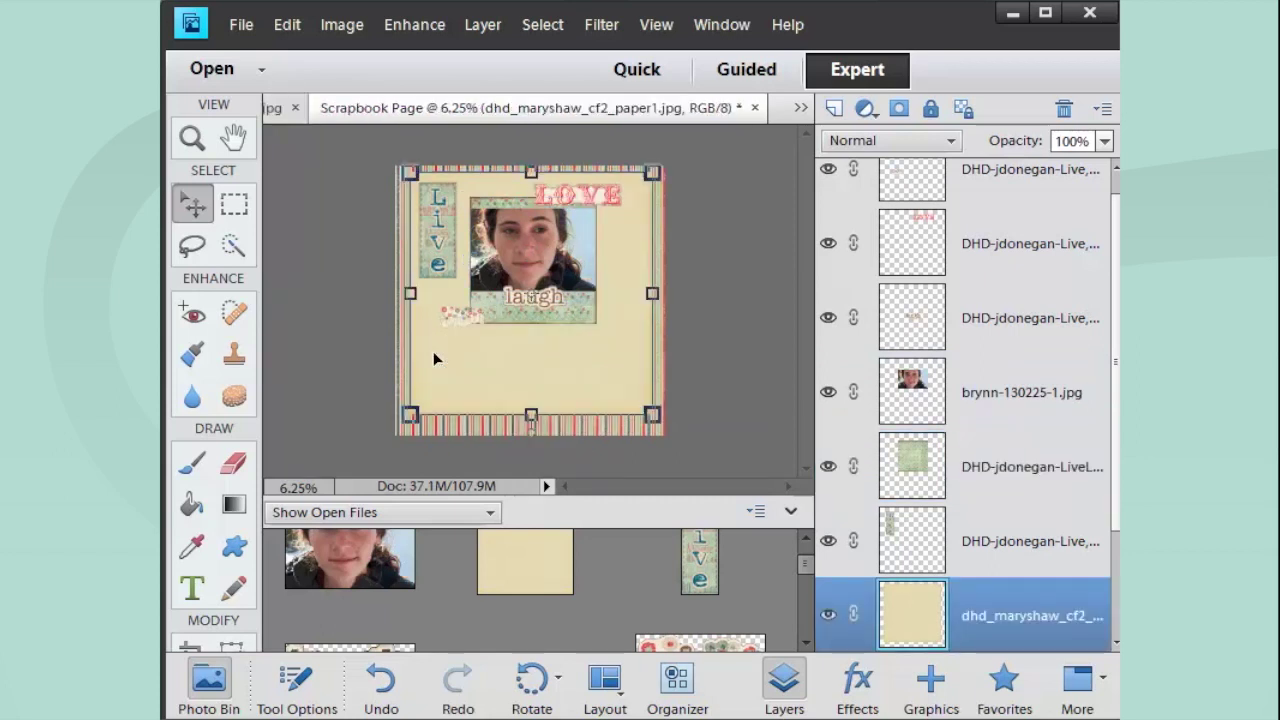
drag(470, 330, 493, 323)
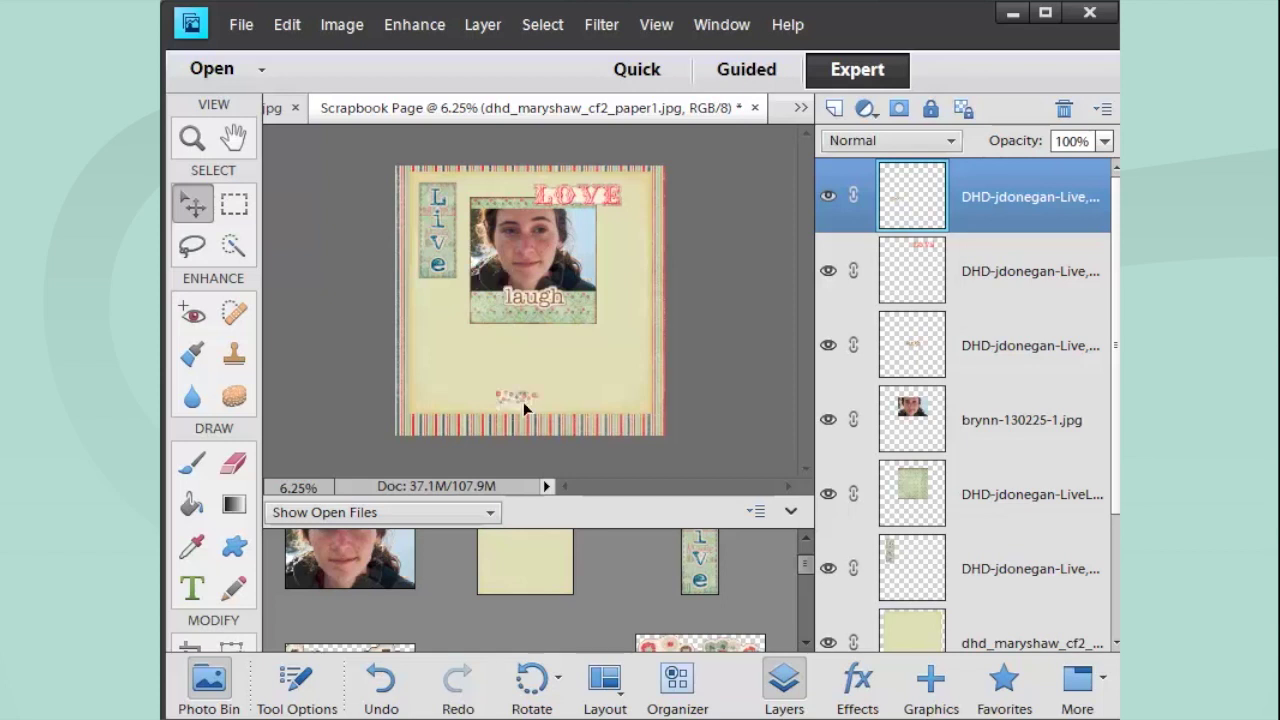
drag(523, 402, 496, 314)
click(490, 317)
click(588, 372)
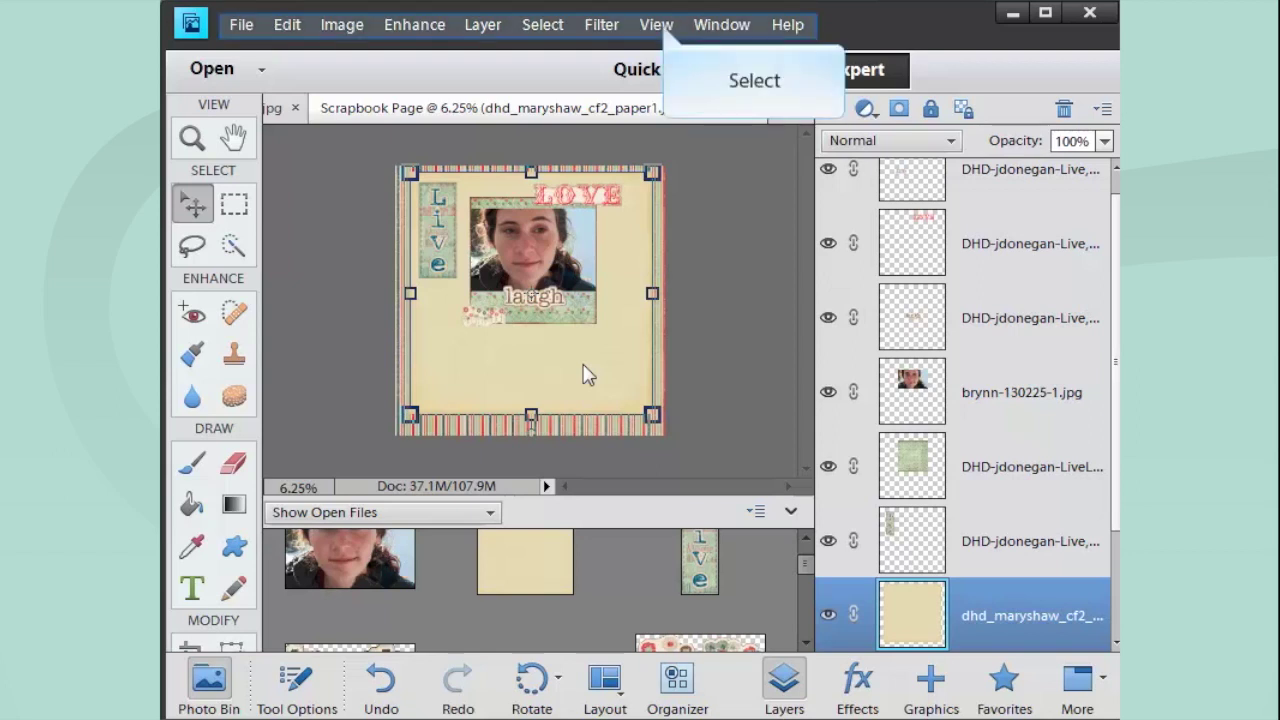
Step: Zoom in twice on the scrapbook page for a closer view
click(658, 25)
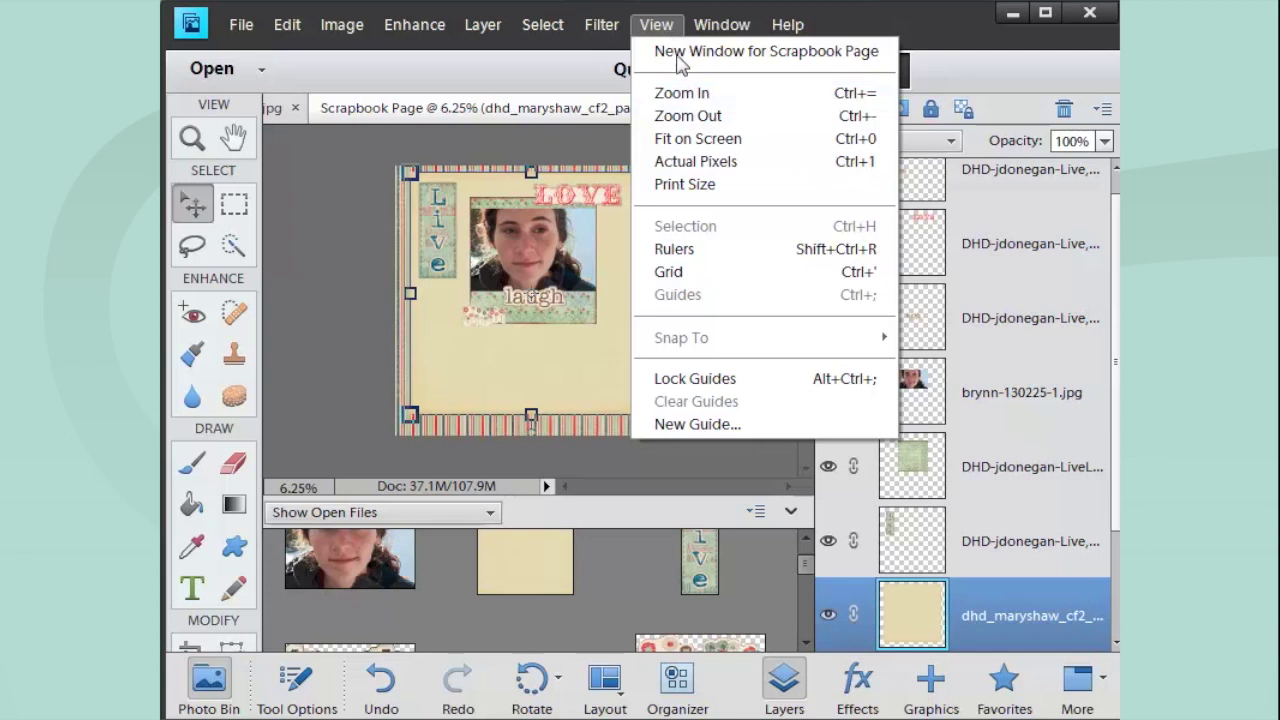
click(681, 93)
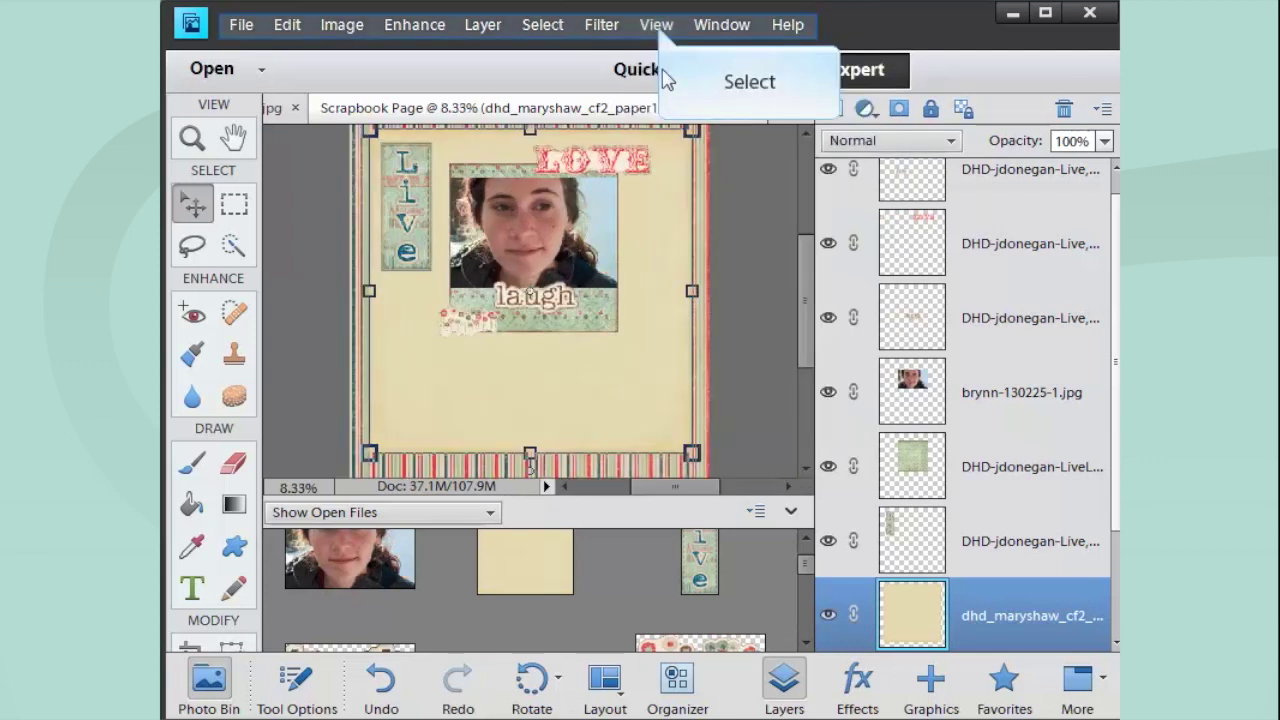
click(656, 25)
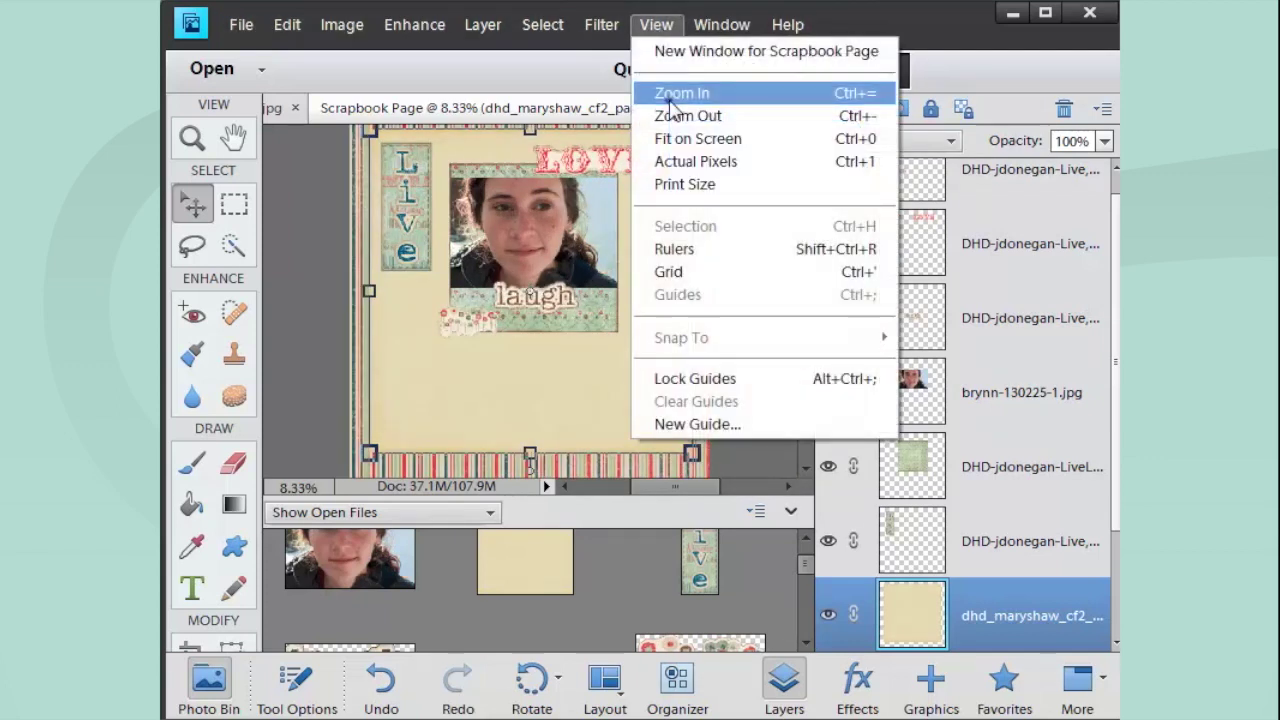
click(684, 90)
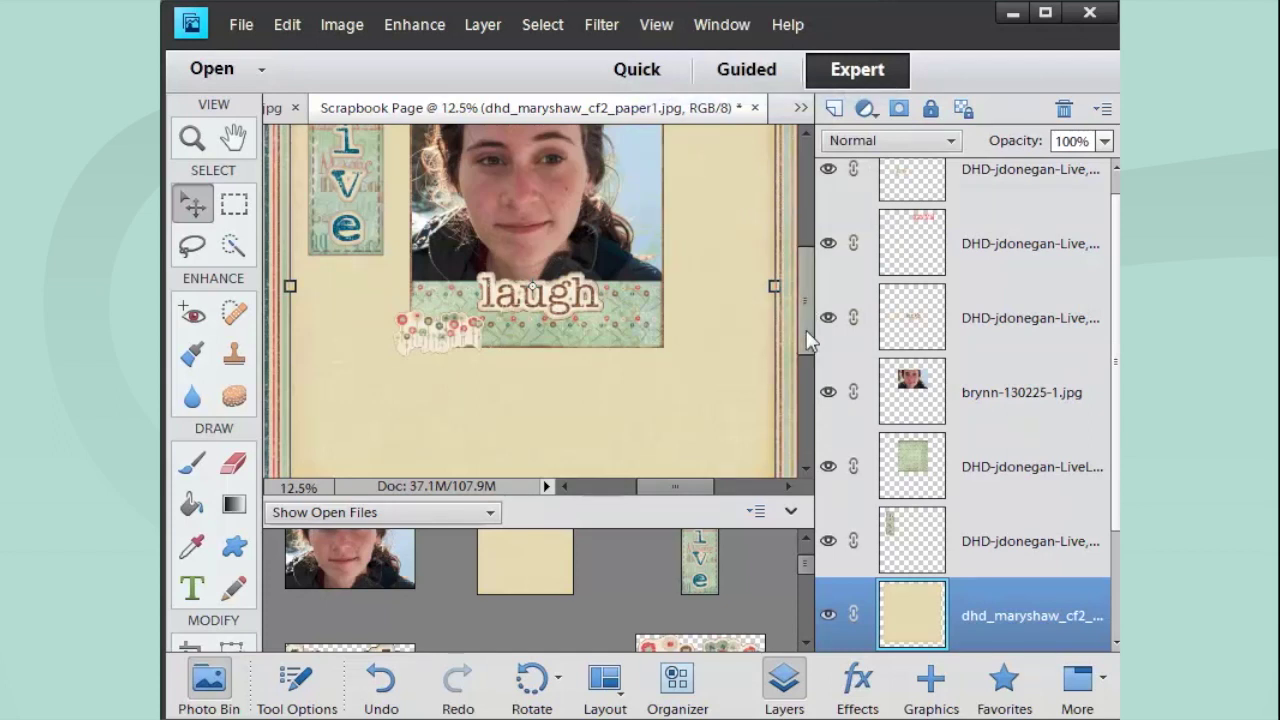
scroll(808, 330, up, 1)
drag(808, 330, 813, 298)
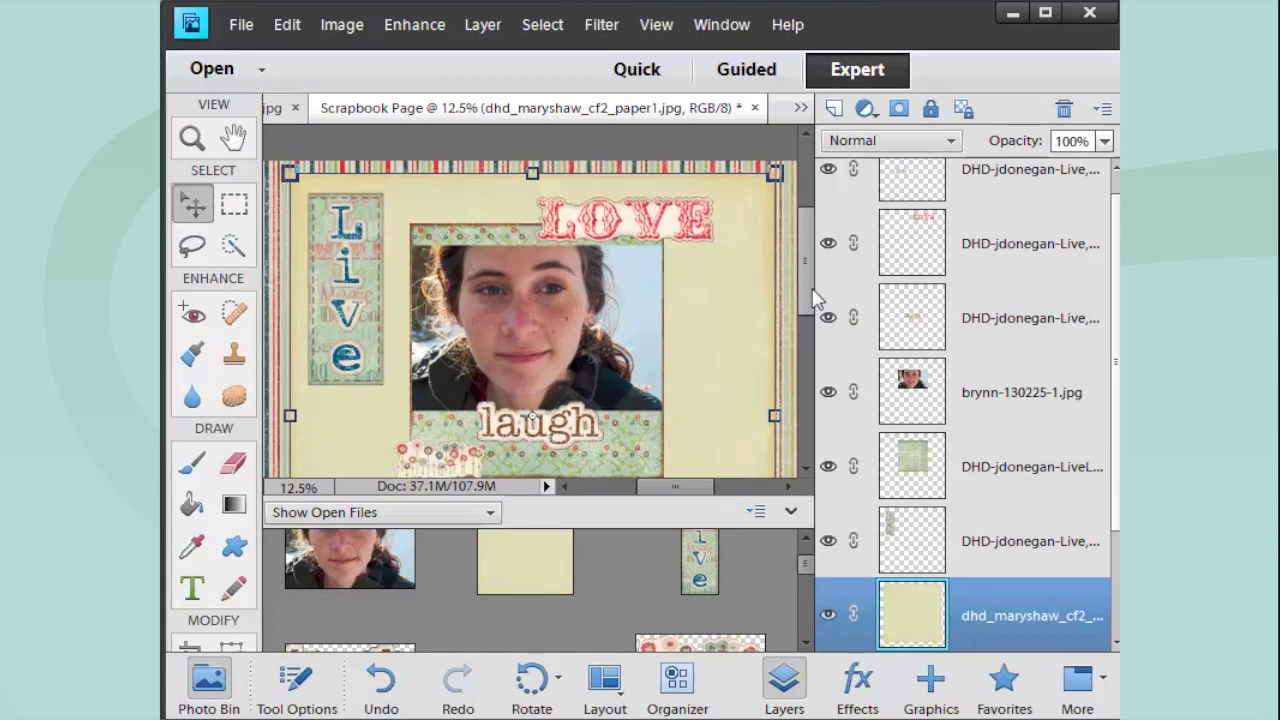
Step: Nudge the Live sticker slightly right, closer to the photo mat's left edge
click(435, 283)
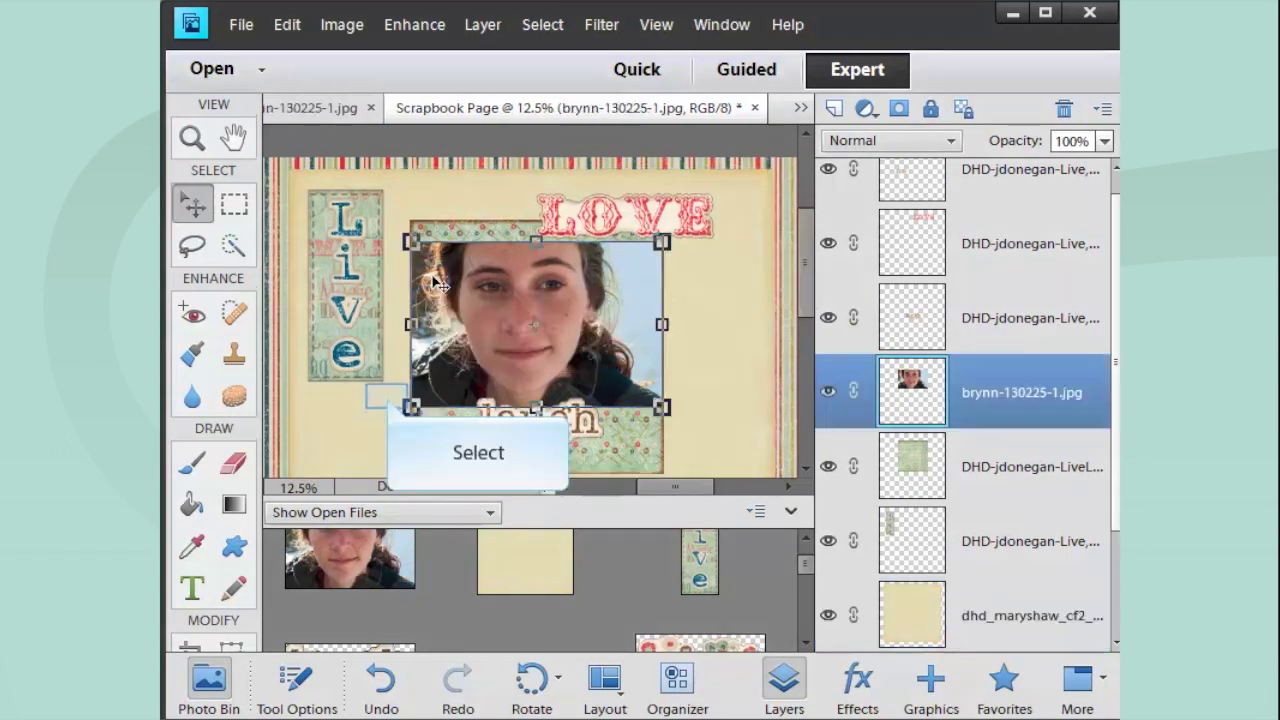
click(386, 370)
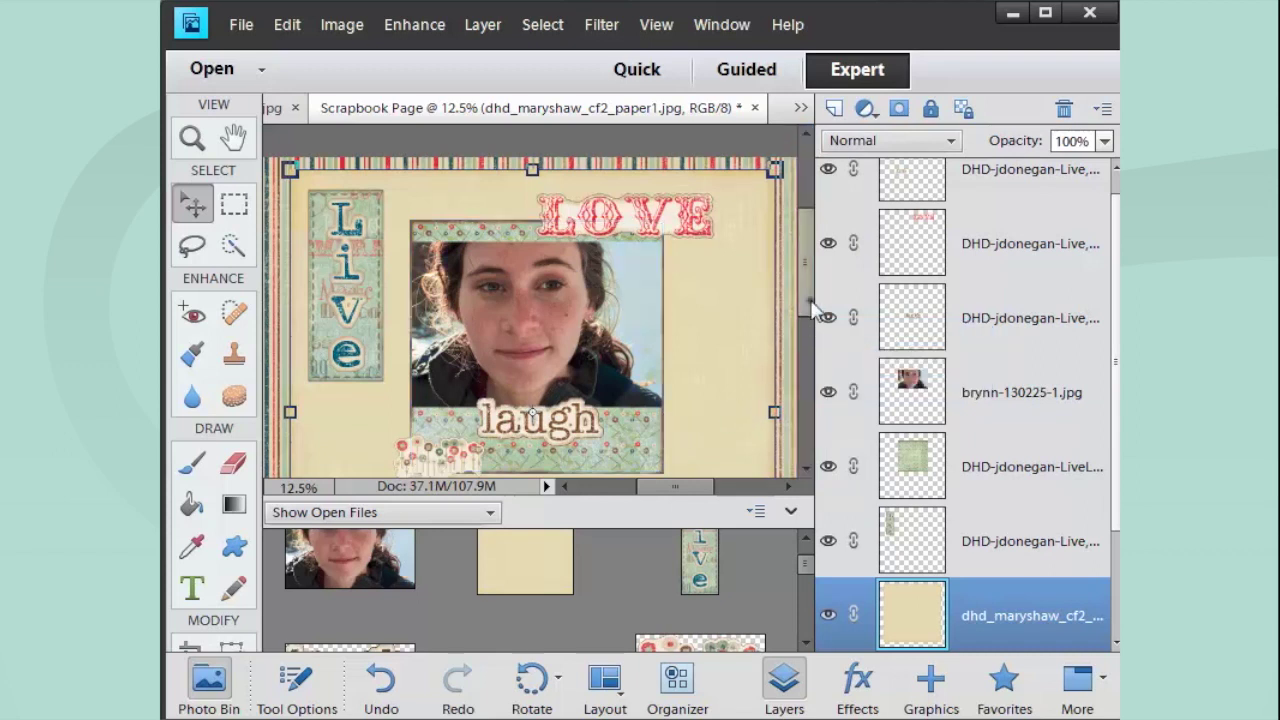
scroll(812, 308, down, 1)
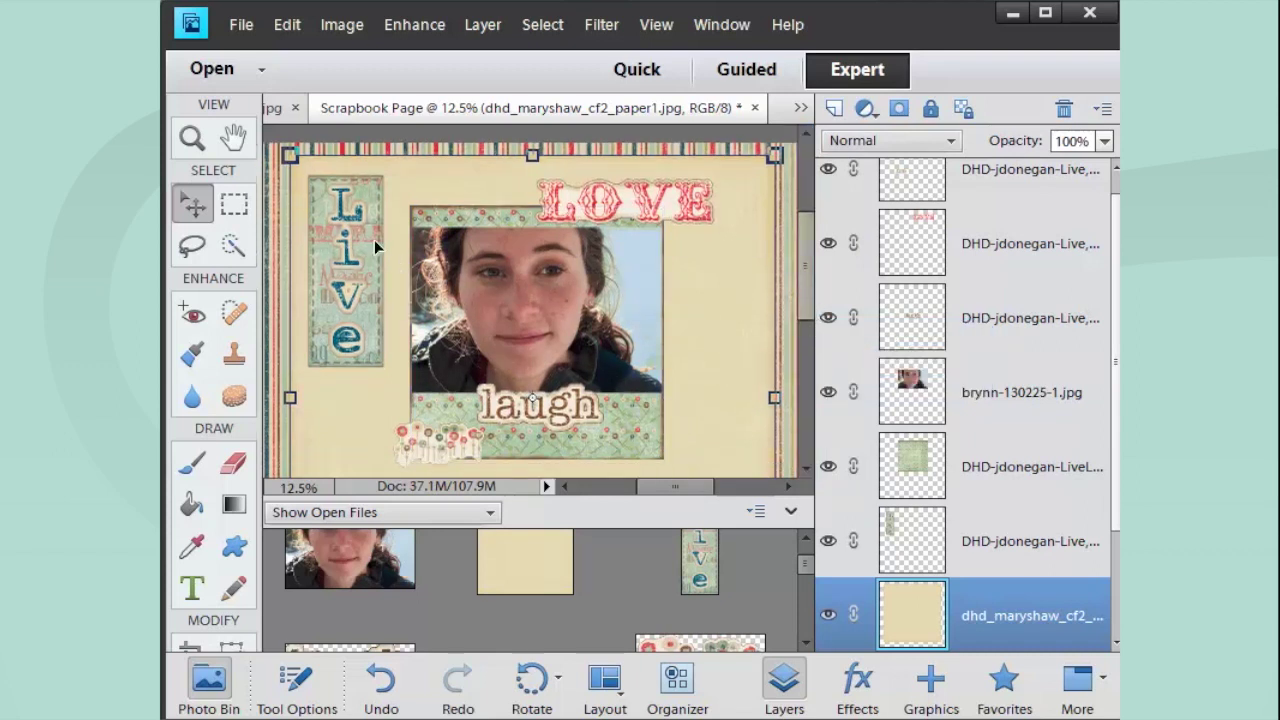
drag(366, 224, 385, 226)
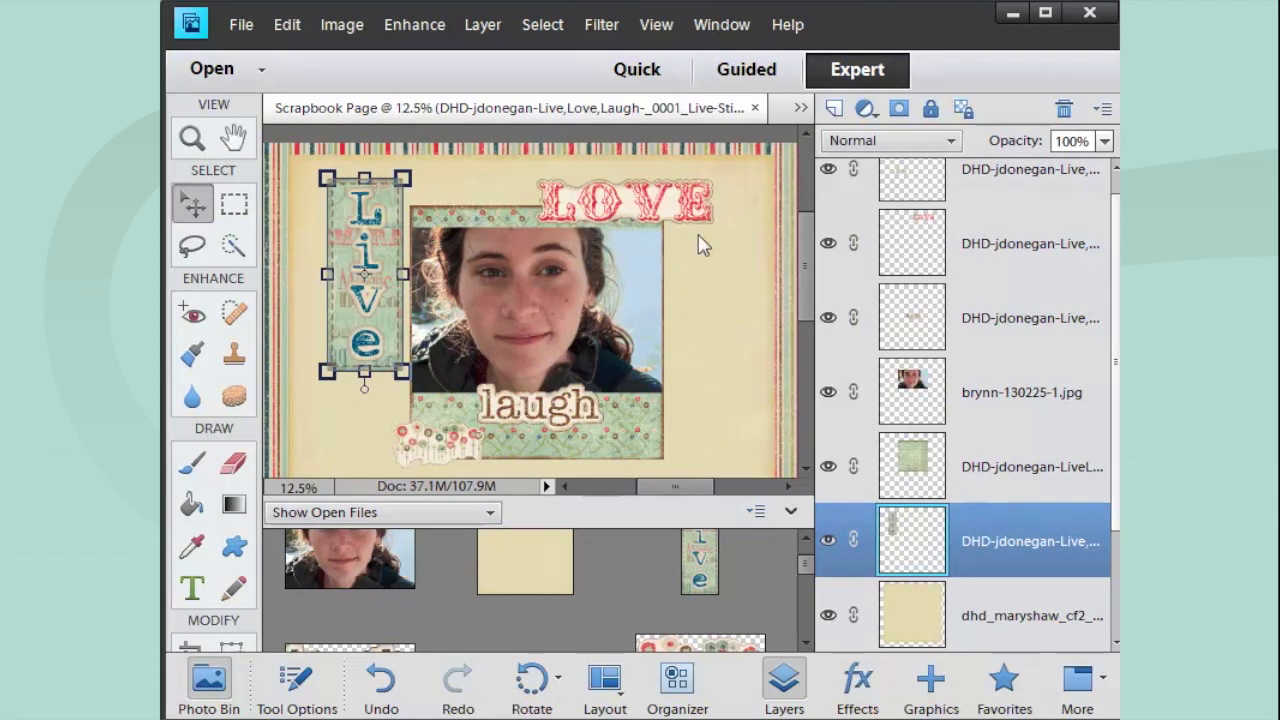
mouse_move(812, 286)
mouse_down()
mouse_move(818, 359)
mouse_move(820, 295)
mouse_up()
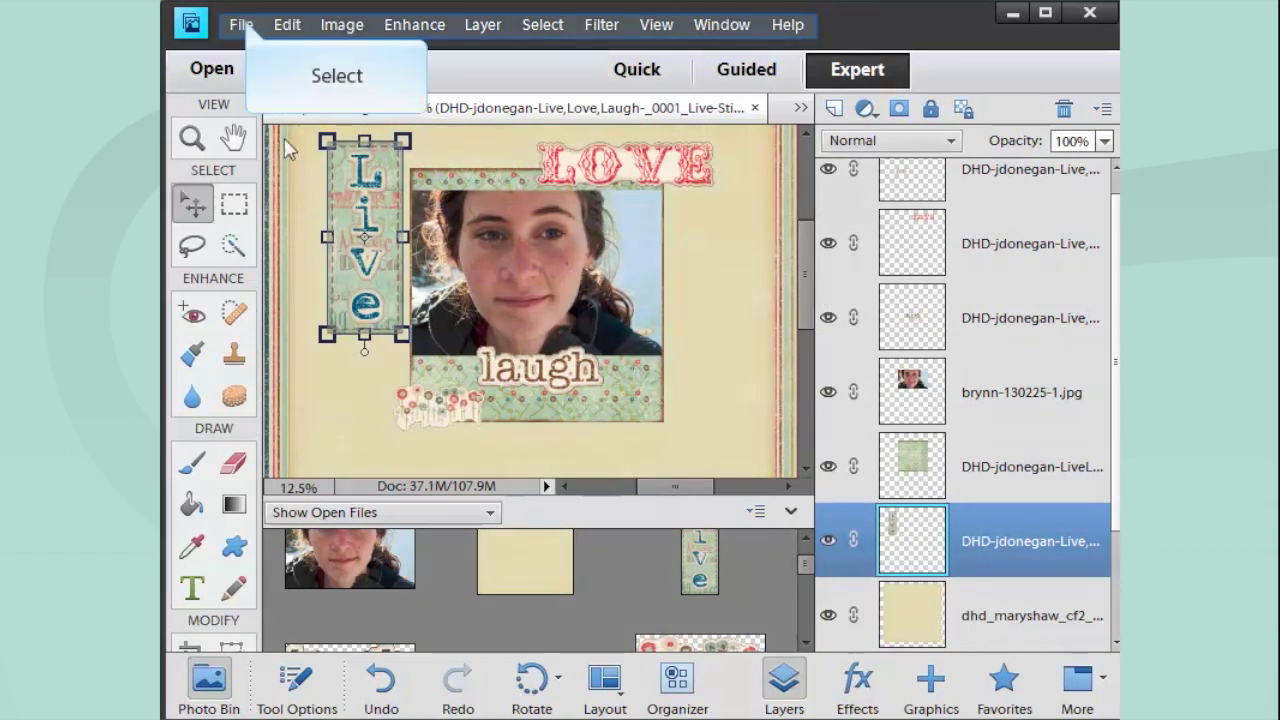
Step: Save the layered page as Scrapbook Page.psd in Photoshop format on the Desktop, past the Organizer notice
click(242, 26)
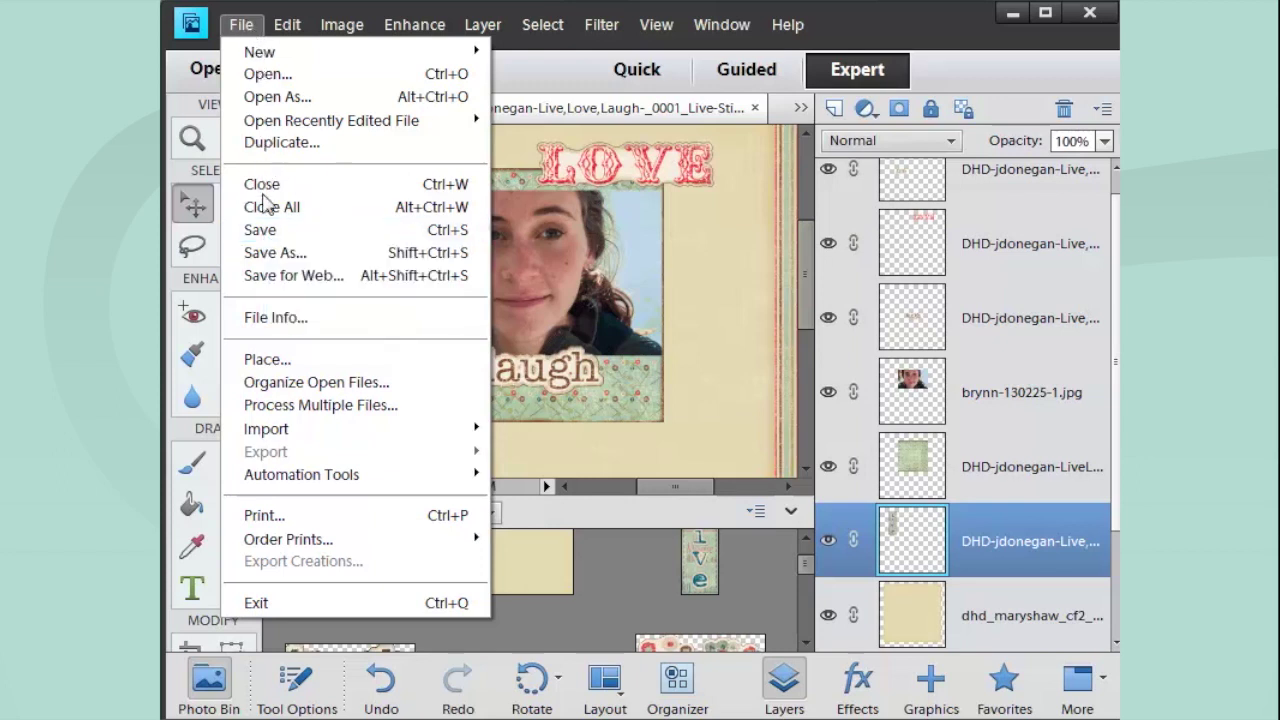
click(262, 229)
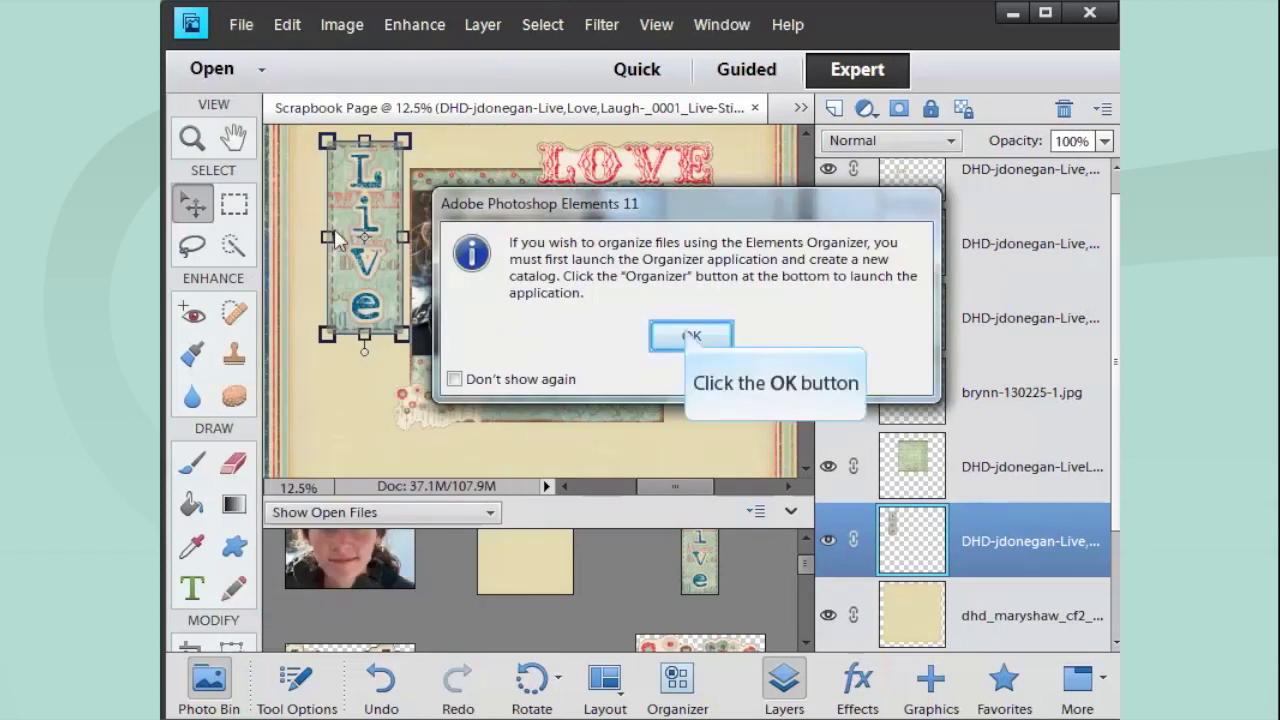
click(689, 337)
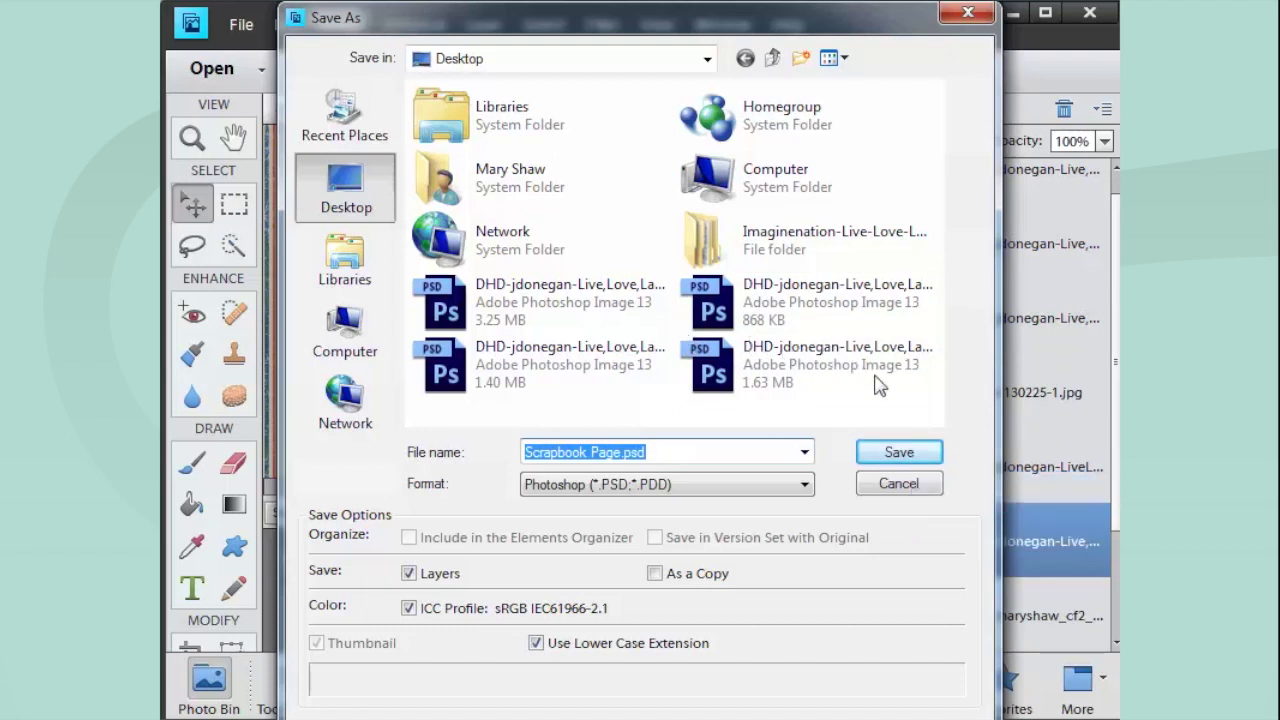
click(900, 453)
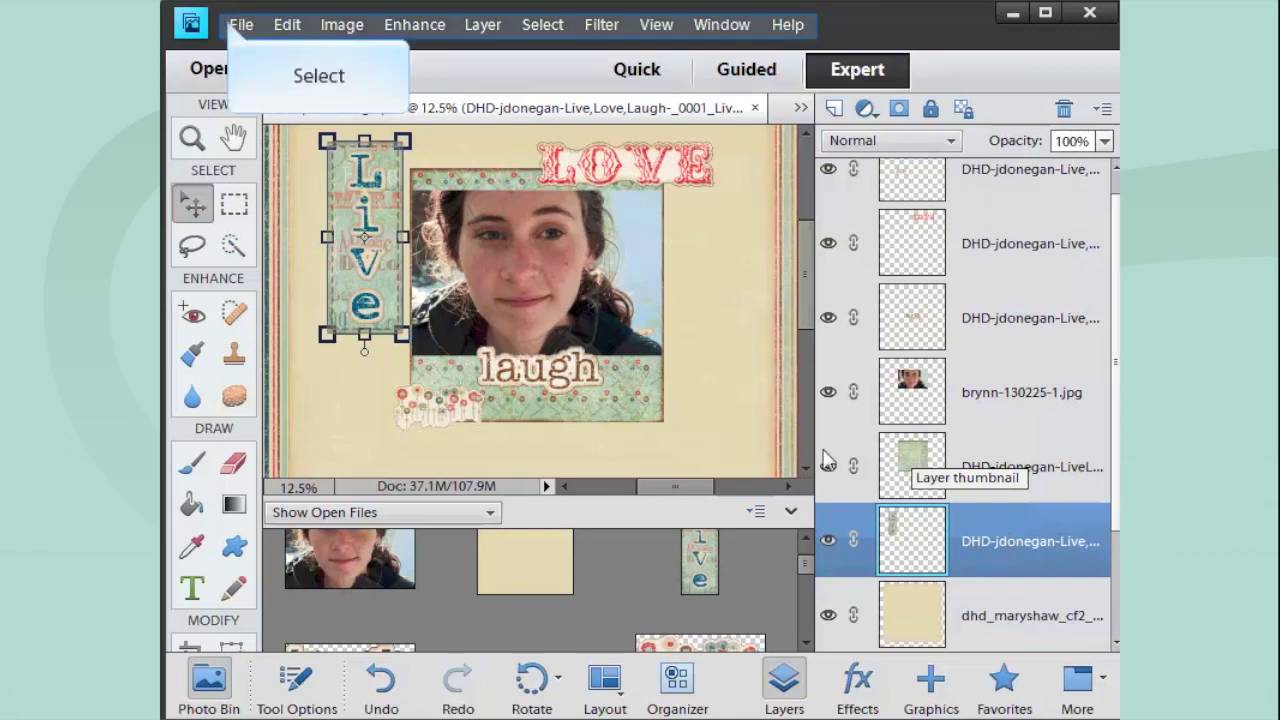
Step: Open Save for Web despite the large-image warning and choose JPEG format
click(236, 26)
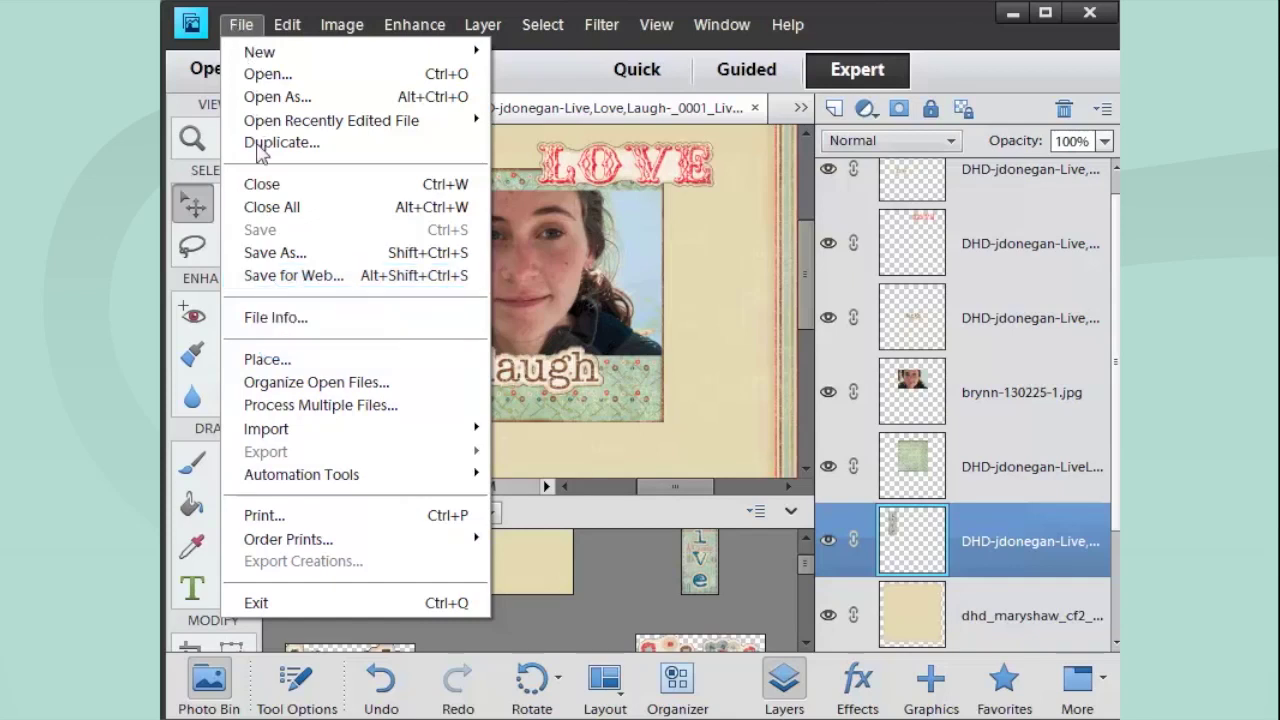
click(263, 276)
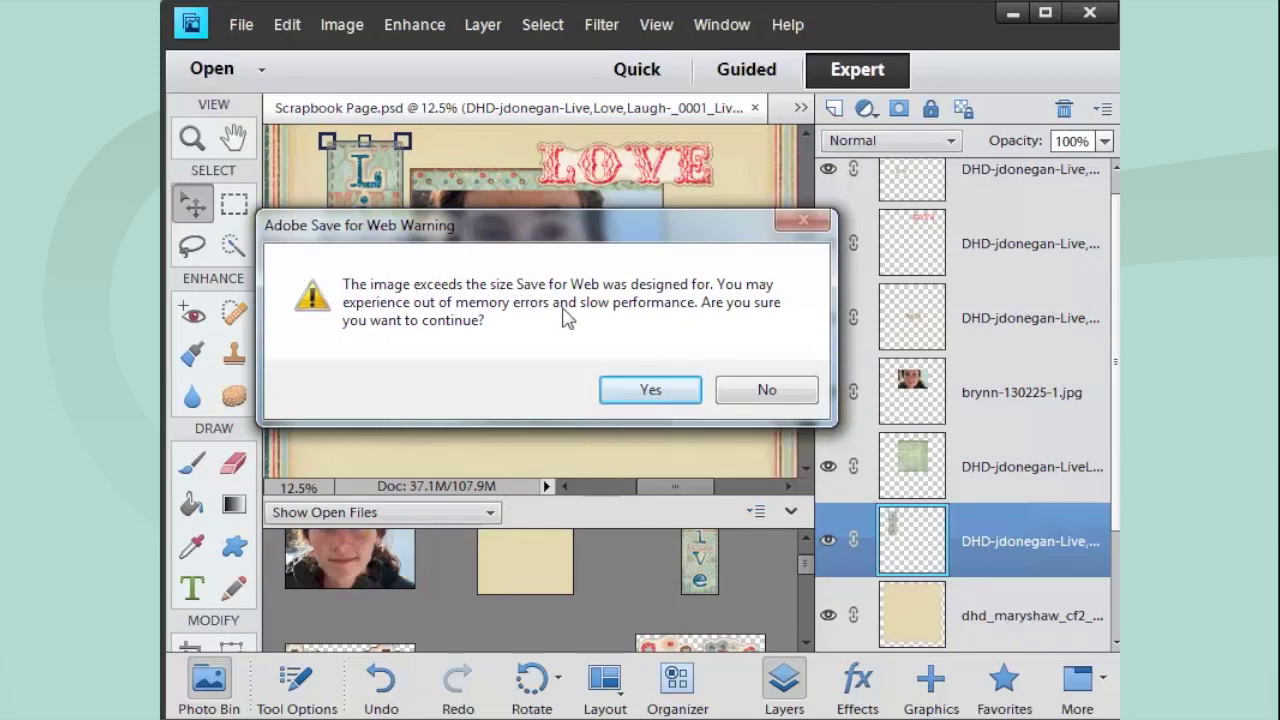
click(632, 394)
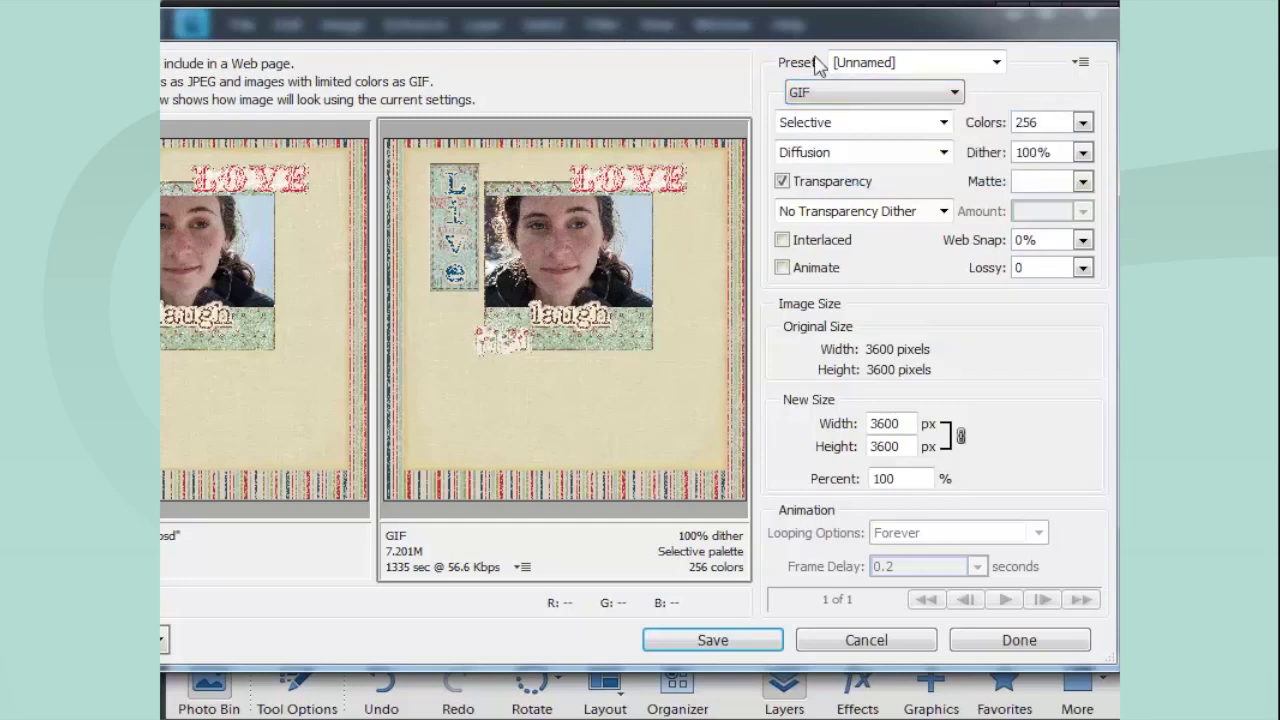
click(846, 93)
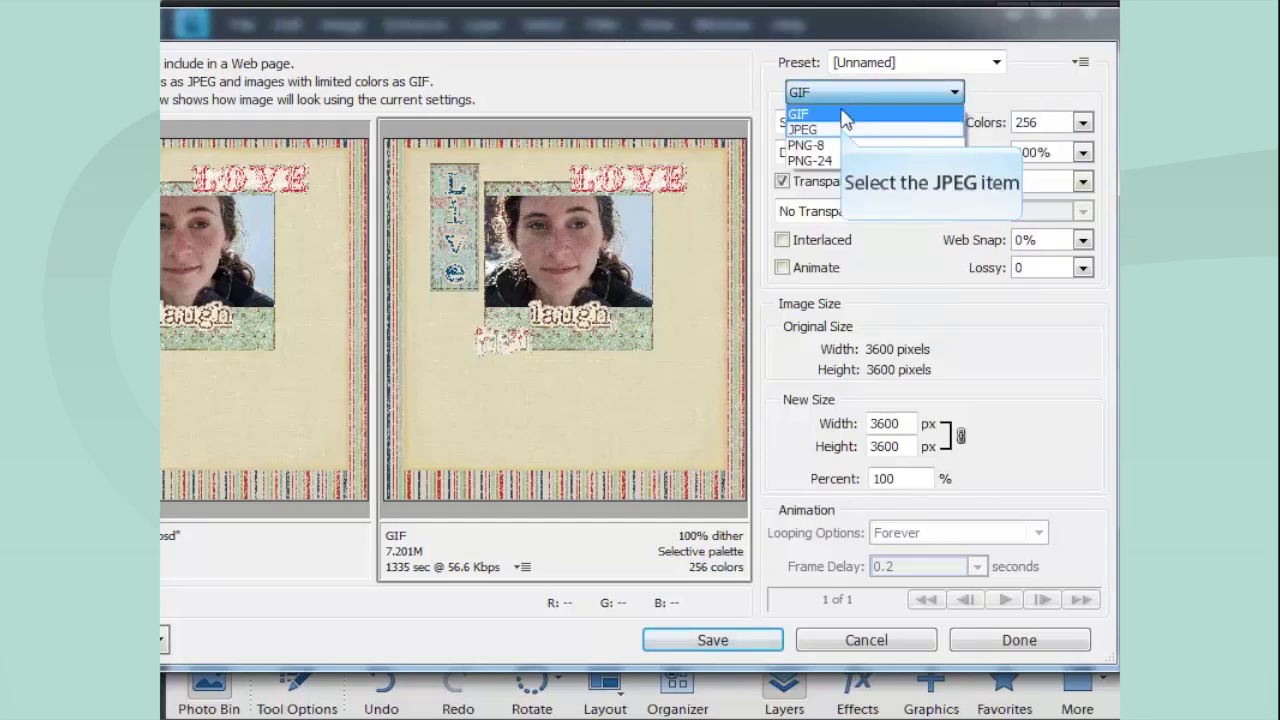
click(845, 131)
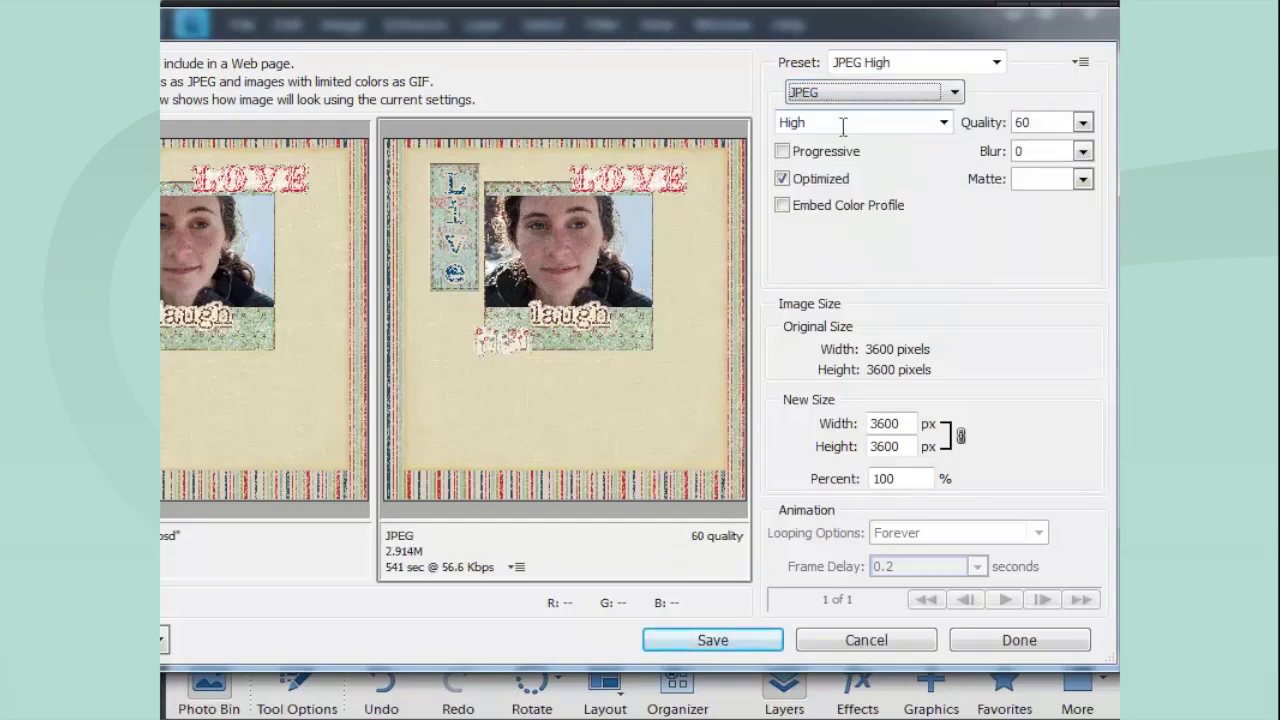
Step: Resize the web export width from 3600 to 900 pixels
double_click(906, 424)
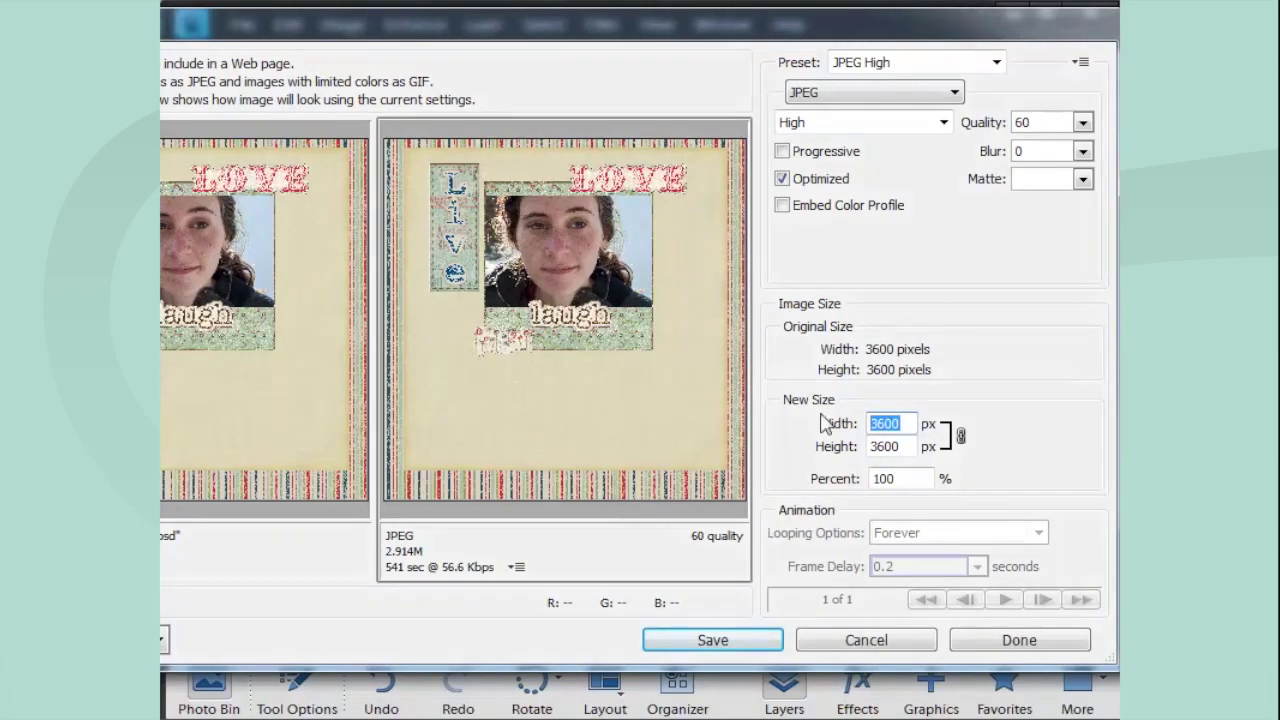
text(900)
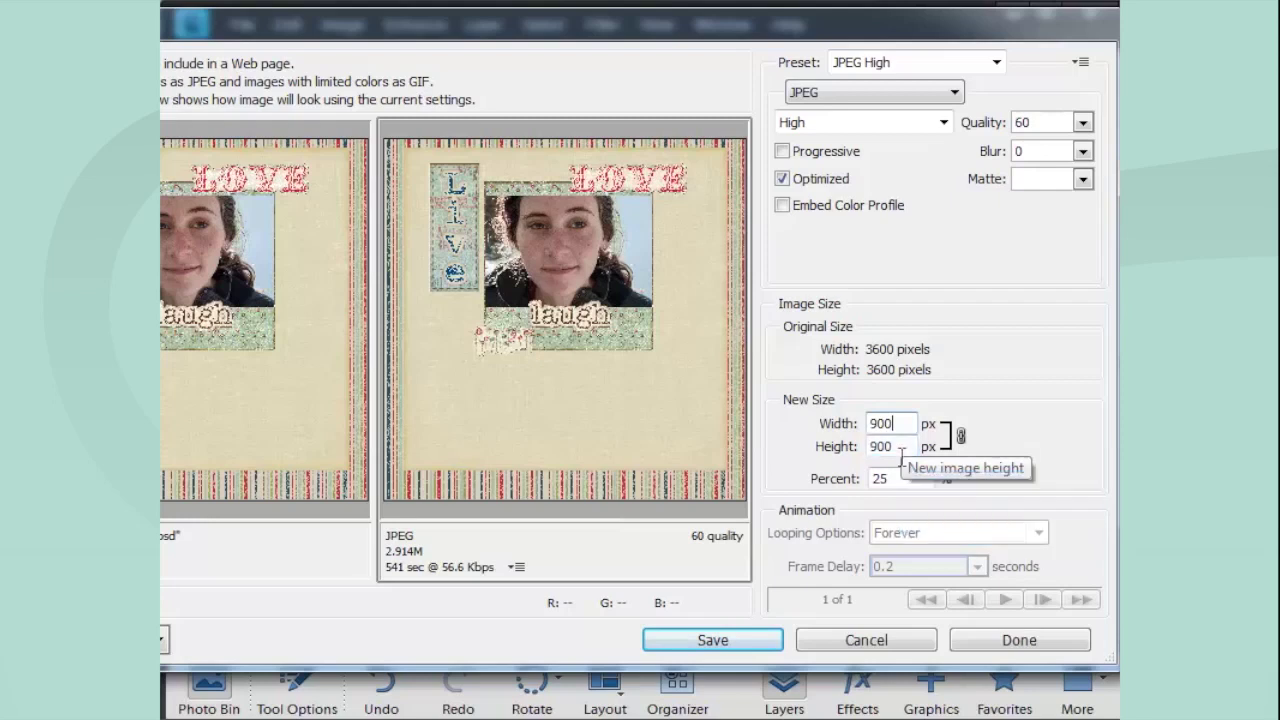
click(902, 452)
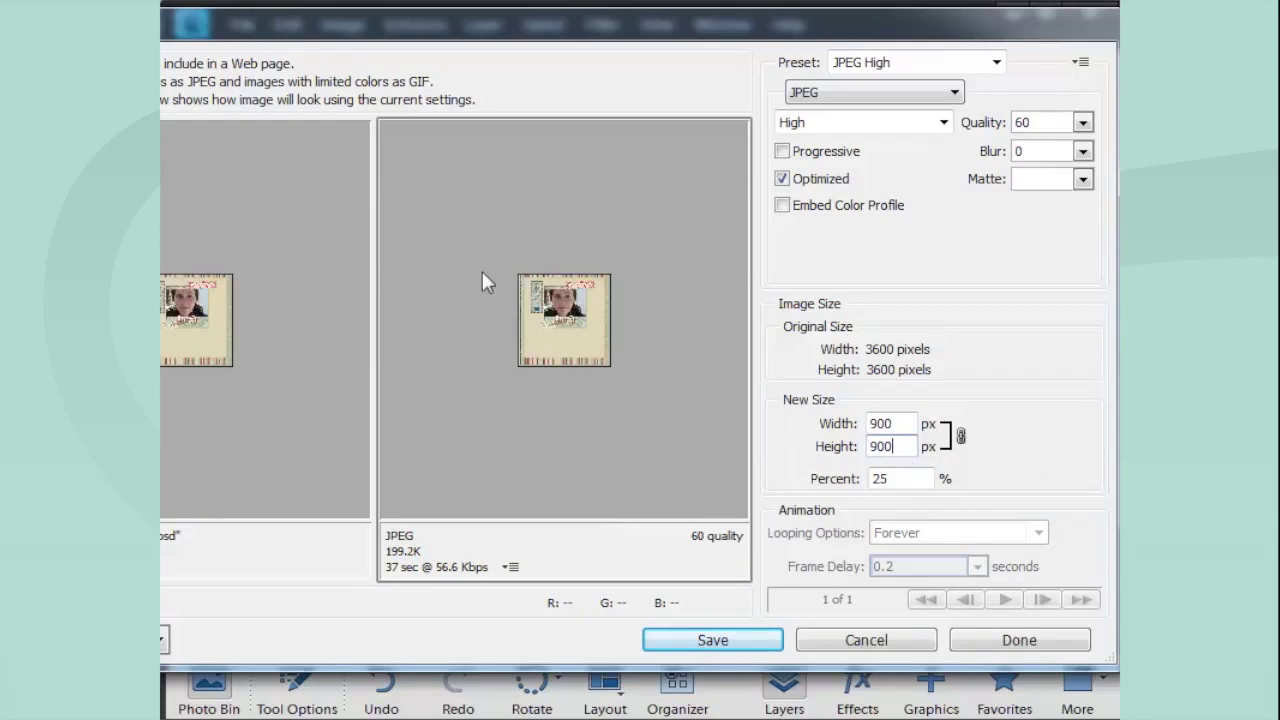
Step: Move the Save for Web window right and set previews to Fit in View, then Fit on Screen
drag(424, 28, 603, 13)
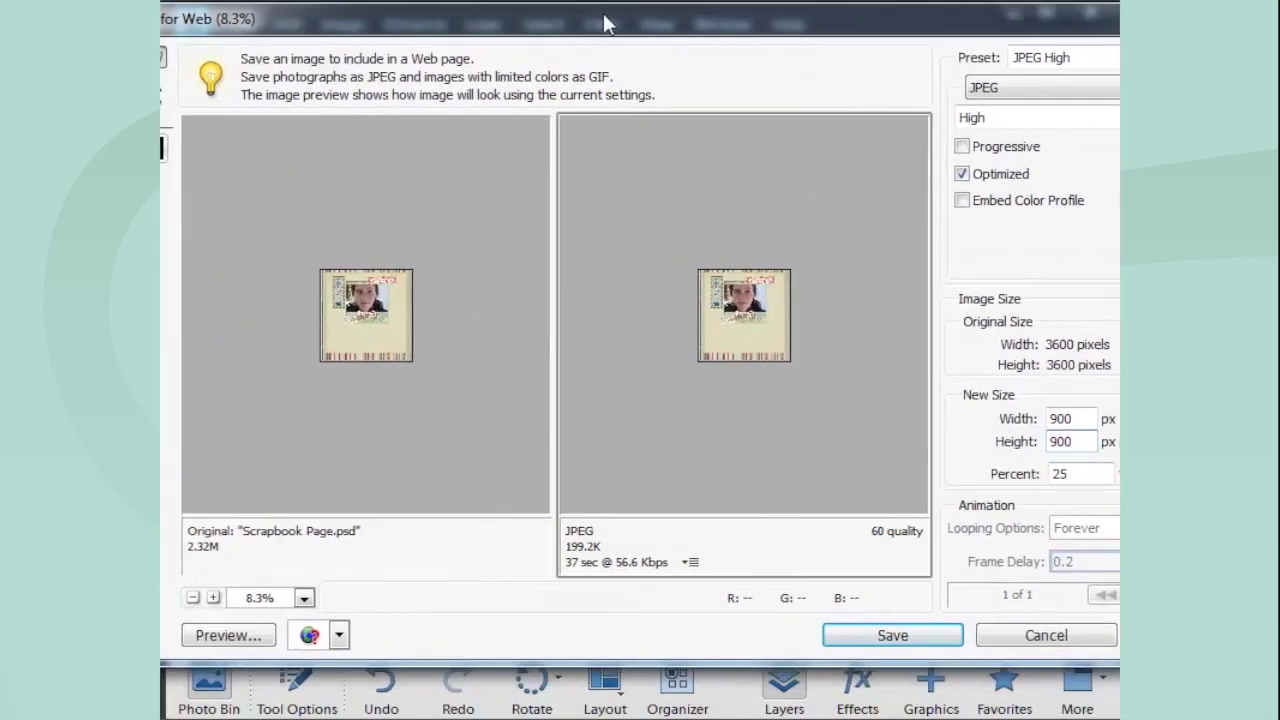
click(305, 597)
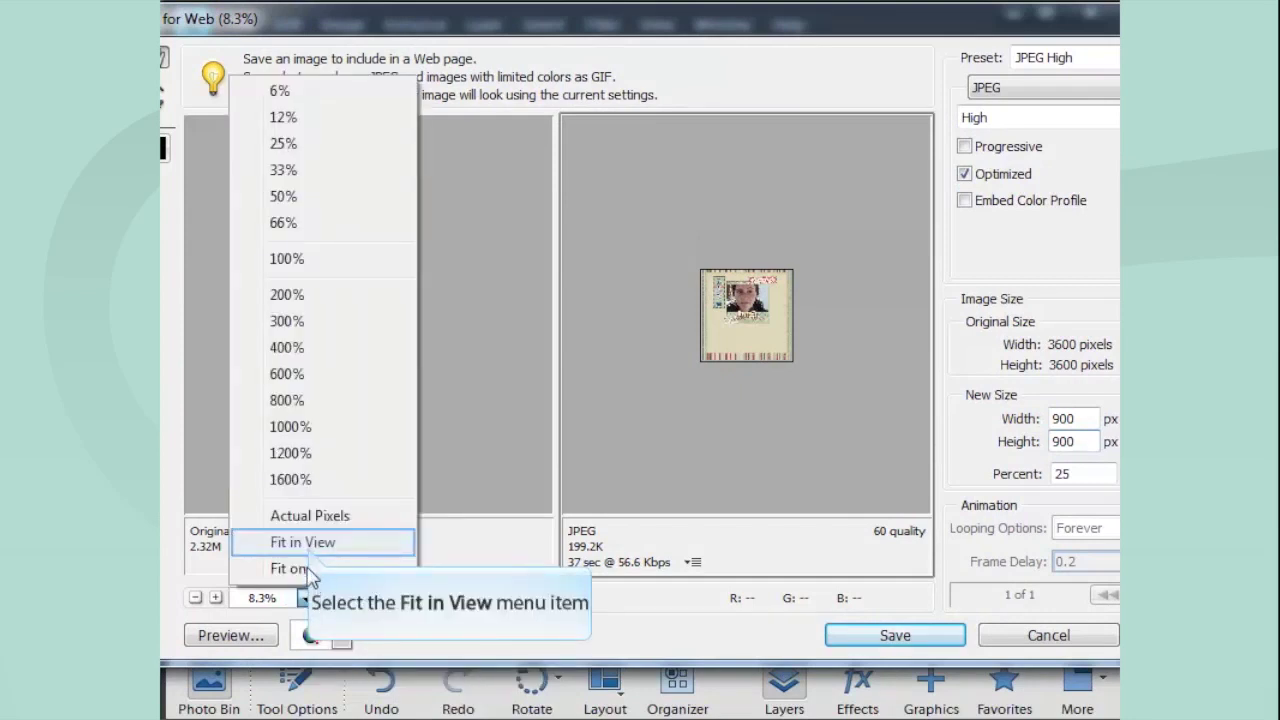
click(312, 545)
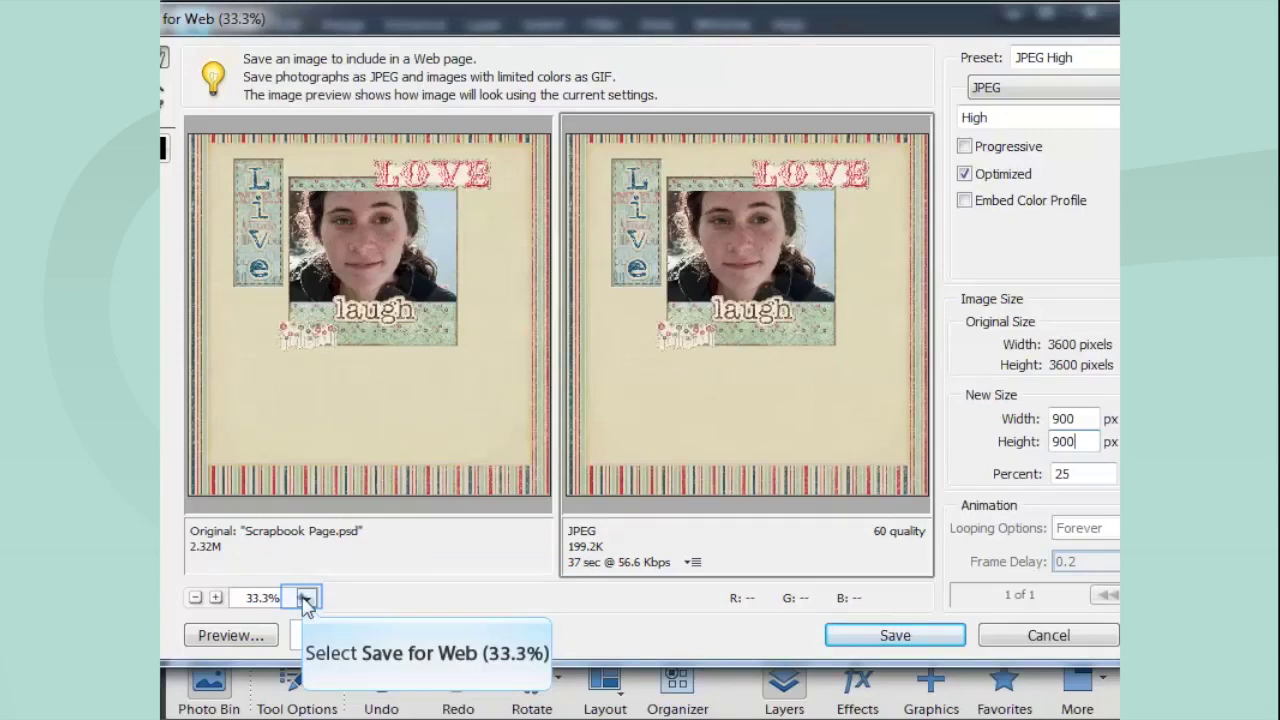
click(306, 597)
click(307, 570)
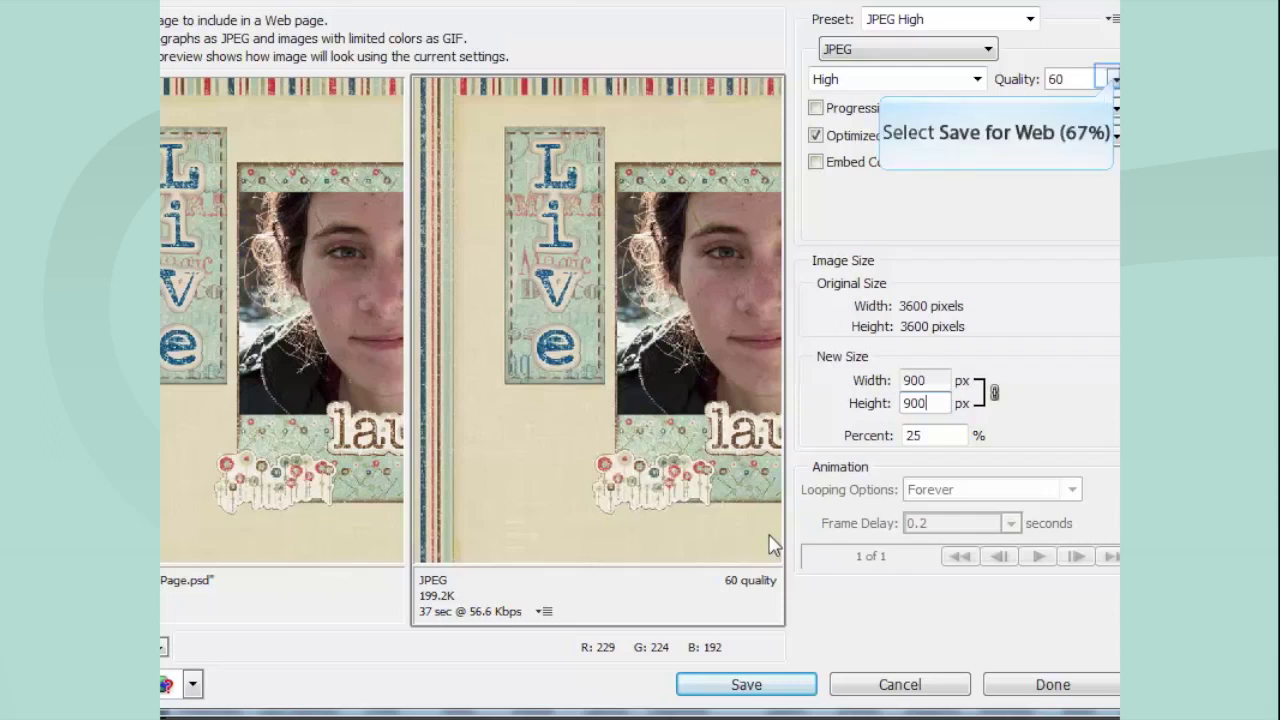
Step: Set the JPEG quality to 73 (281.8K) and start saving the optimized file
click(1115, 80)
drag(1071, 112, 1005, 112)
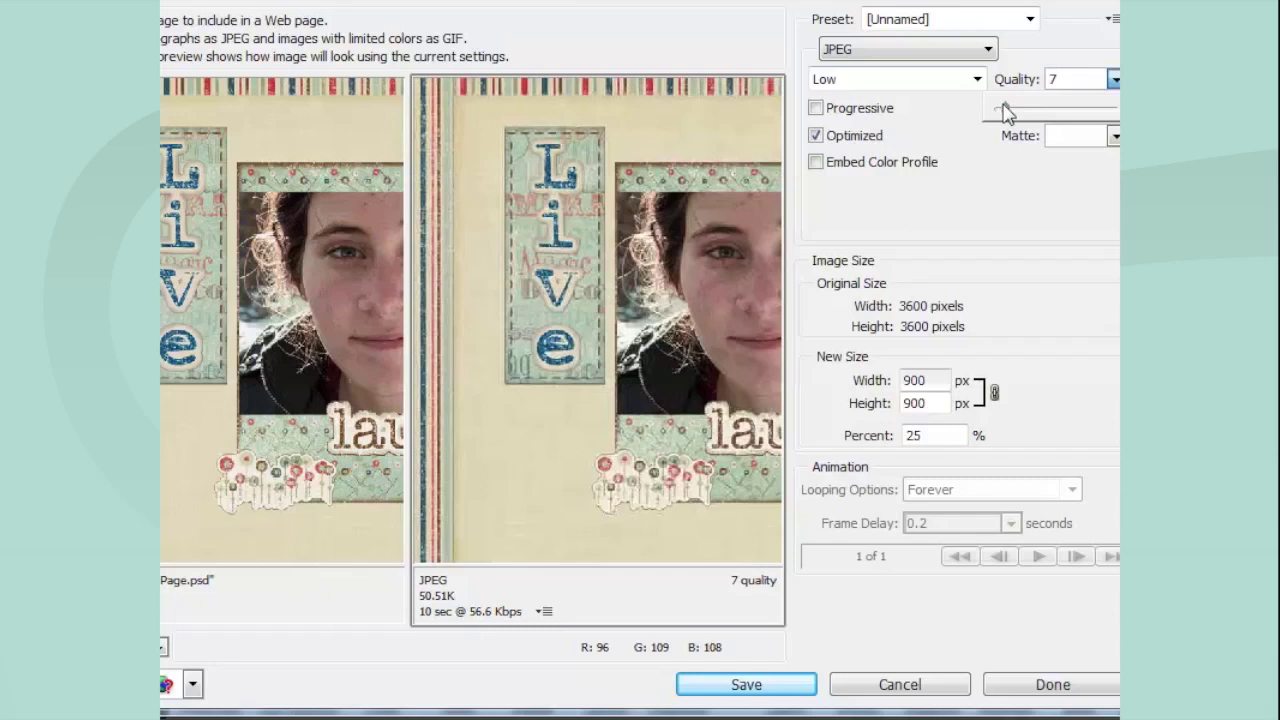
drag(1005, 113, 1087, 117)
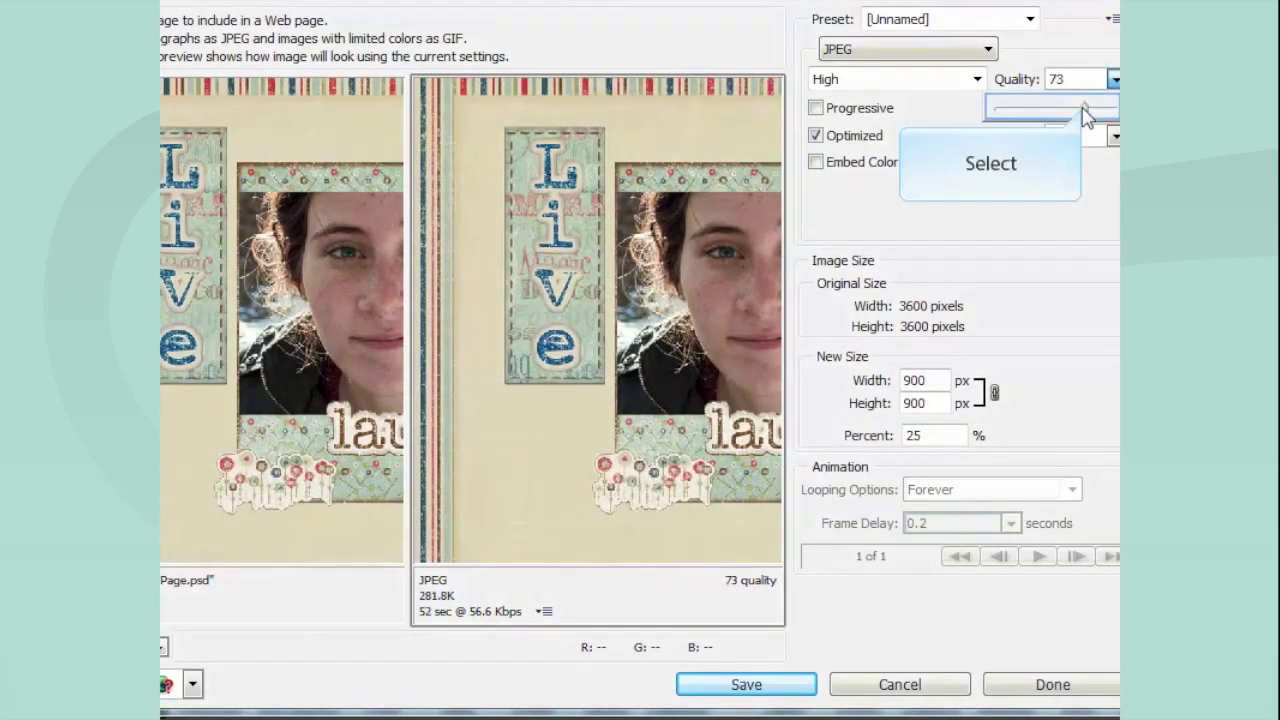
click(1083, 110)
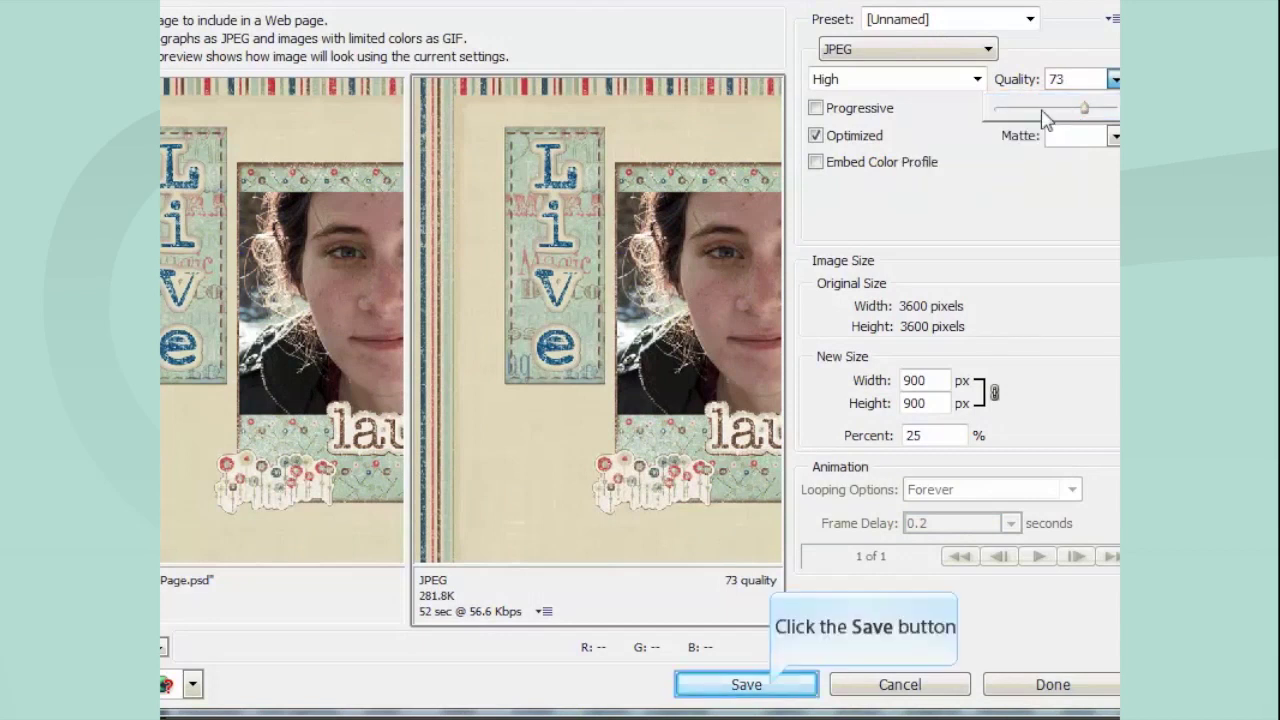
click(770, 686)
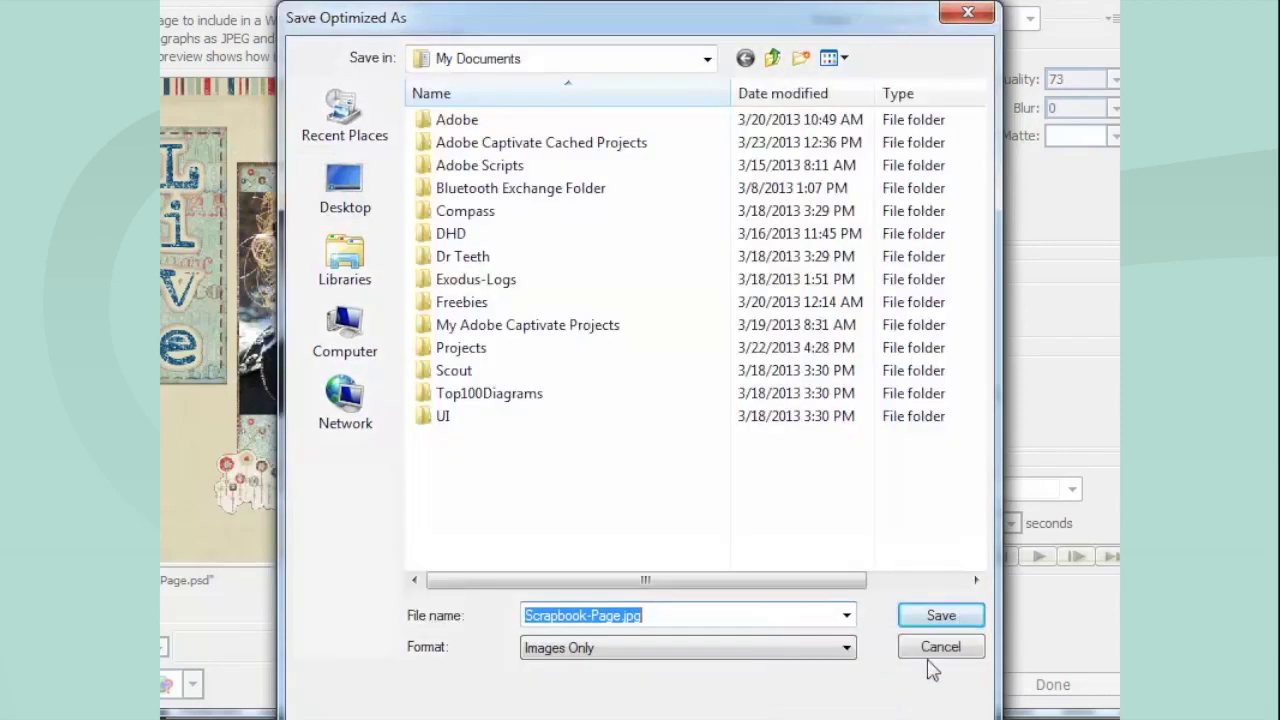
Step: Save the web JPEG as Scrapbook-Page.jpg in My Documents
click(960, 614)
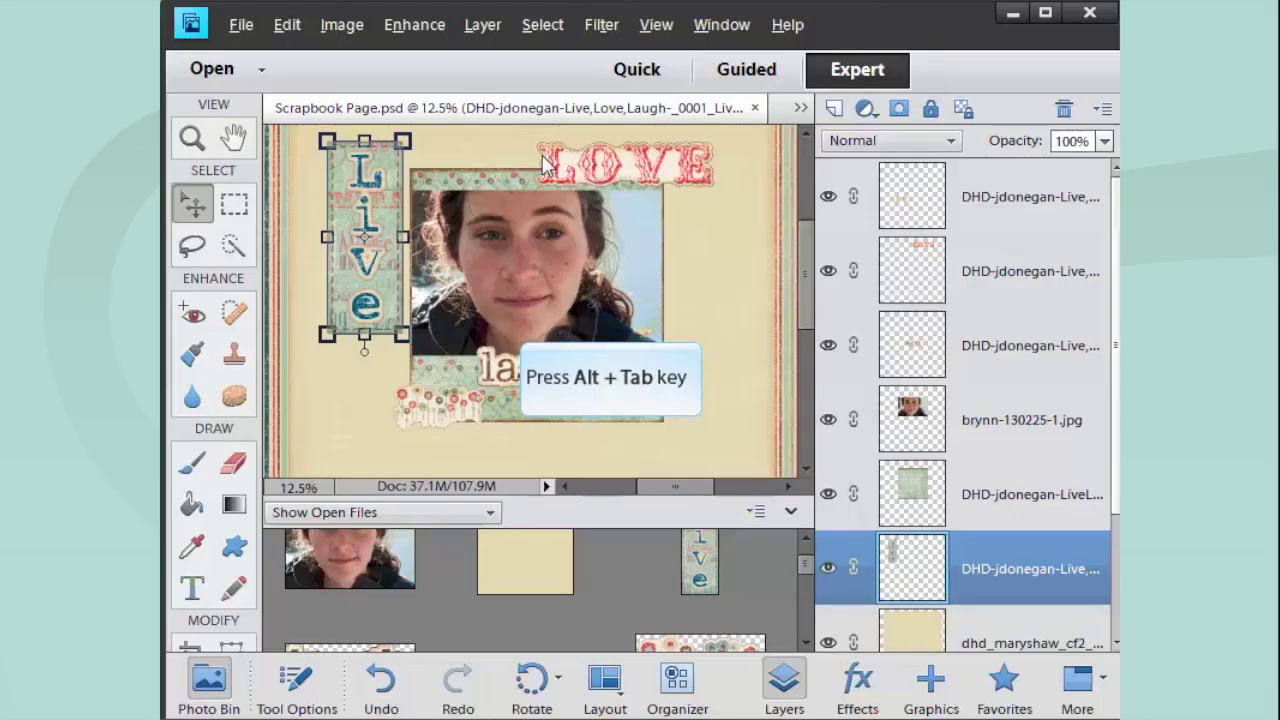